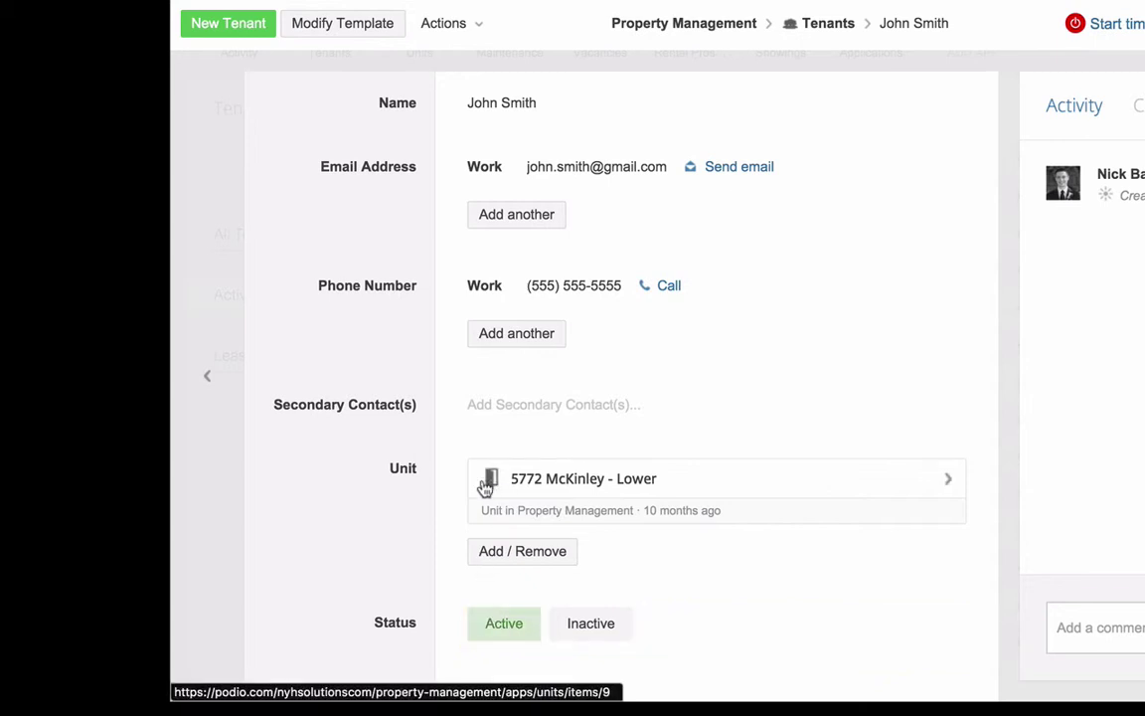
# Scroll down the tenant record to reach the lease date fields.
pyautogui.scroll(-4, 388, 540)
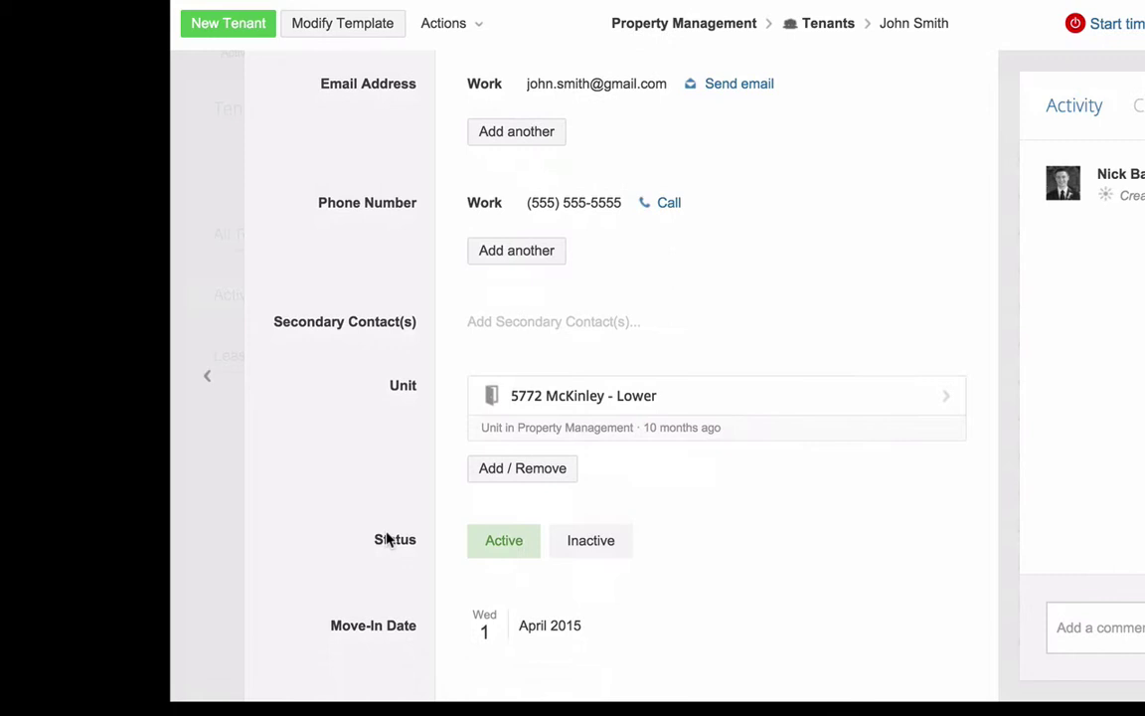
pyautogui.scroll(-5, 374, 538)
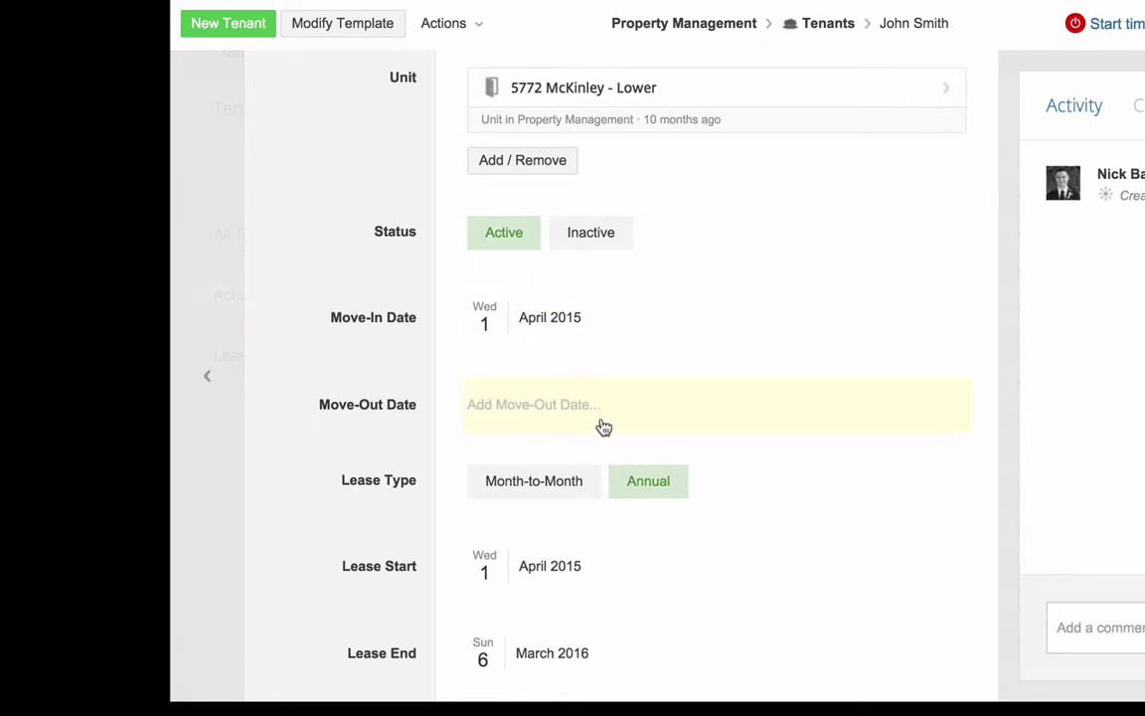
pyautogui.scroll(-3, 604, 426)
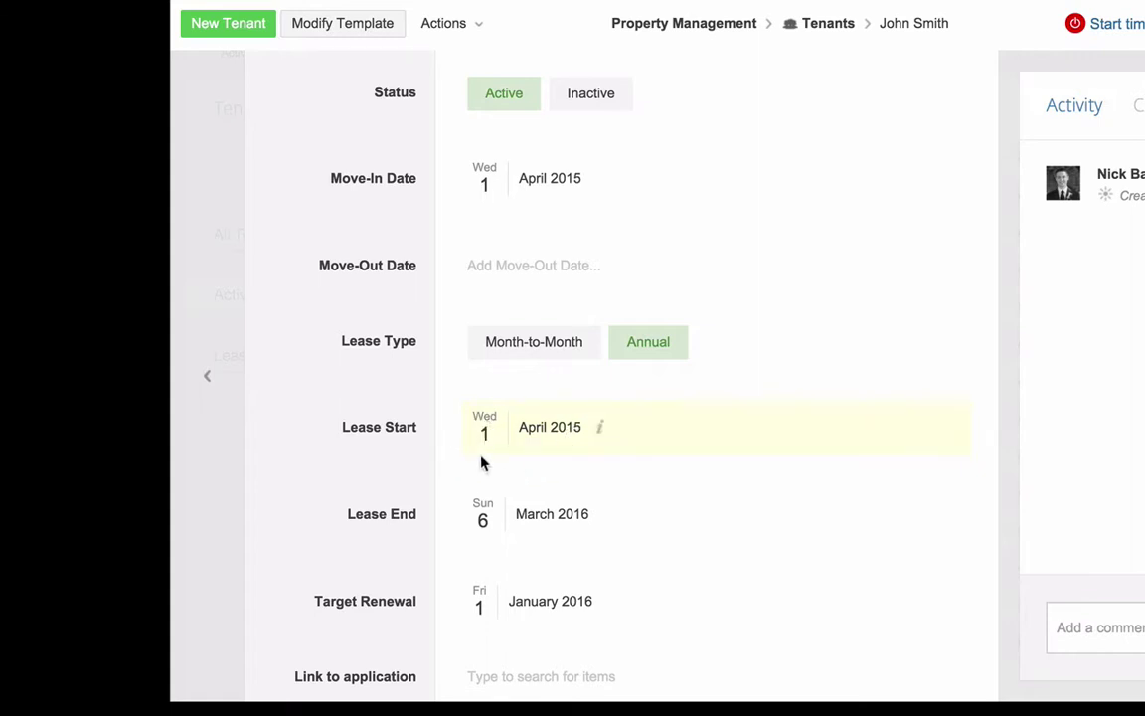
# Change the tenant's Lease End date to 31 March 2016.
pyautogui.click(486, 519)
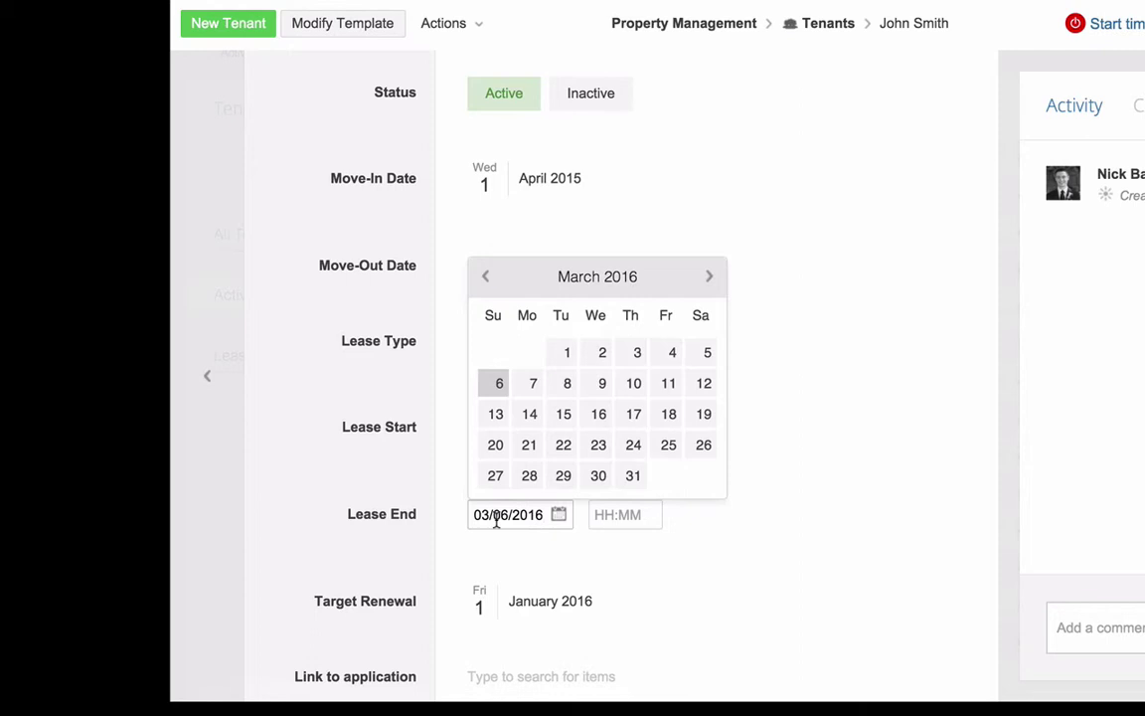
pyautogui.click(496, 521)
pyautogui.press('Delete')
pyautogui.press('BackSpace')
pyautogui.write('31')
pyautogui.click(343, 481)
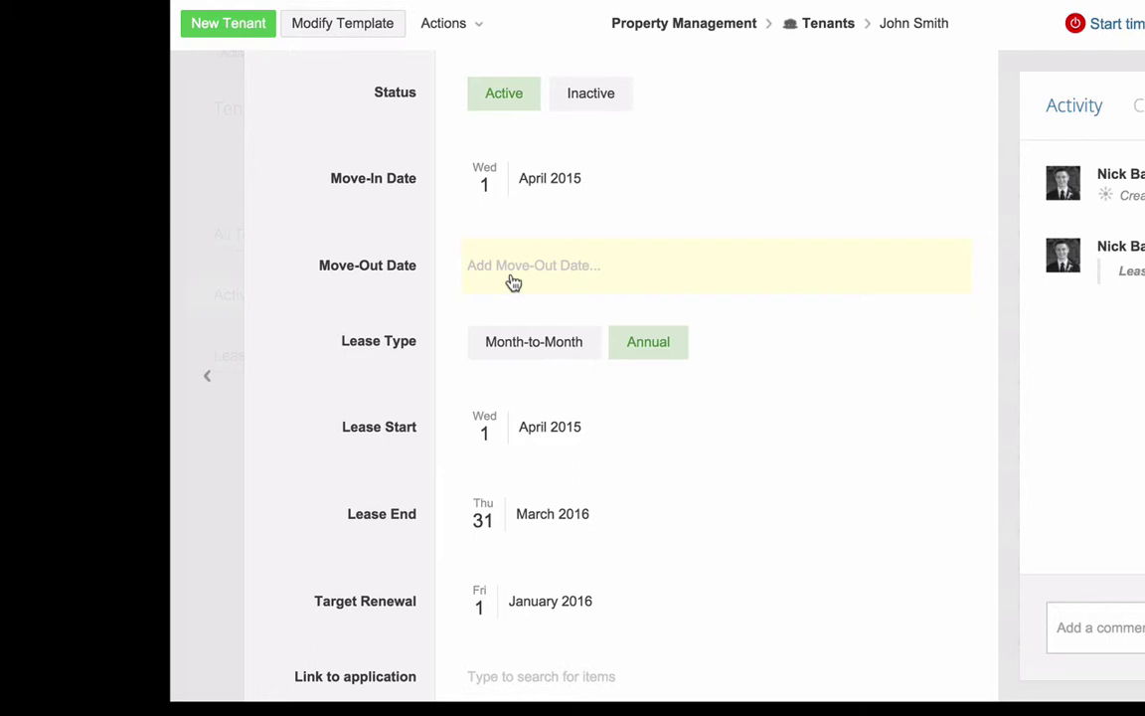
# Add a Move-Out Date of 3/30/2016.
pyautogui.click(513, 282)
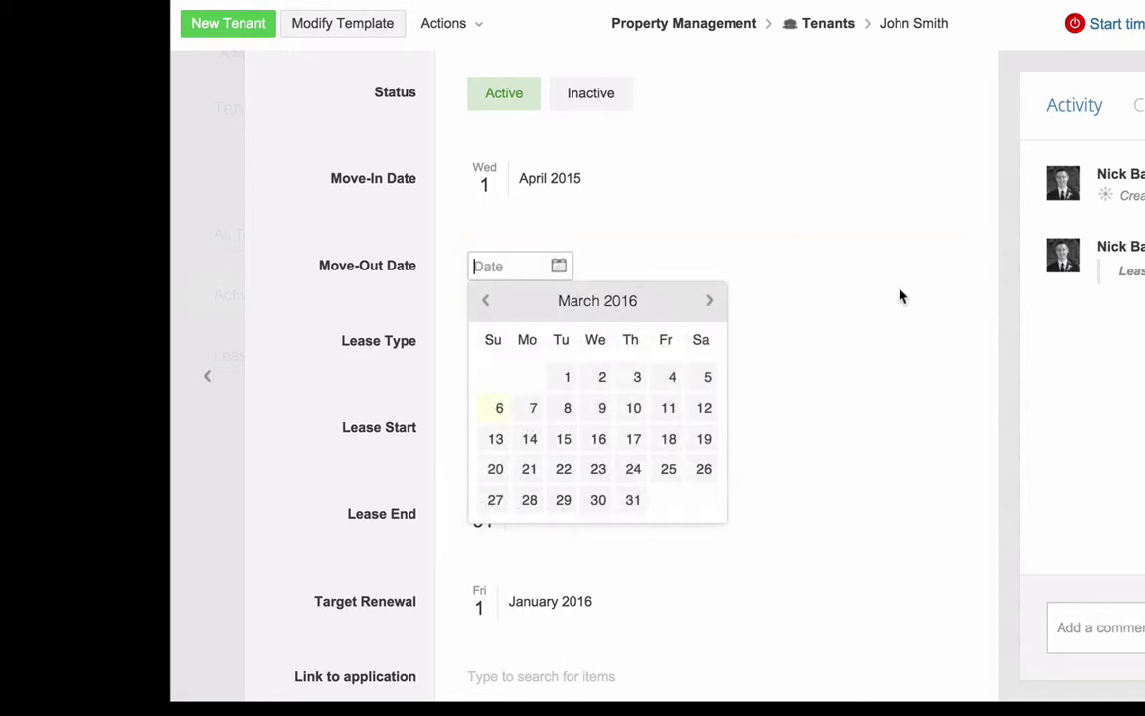
pyautogui.write('3/30/2016')
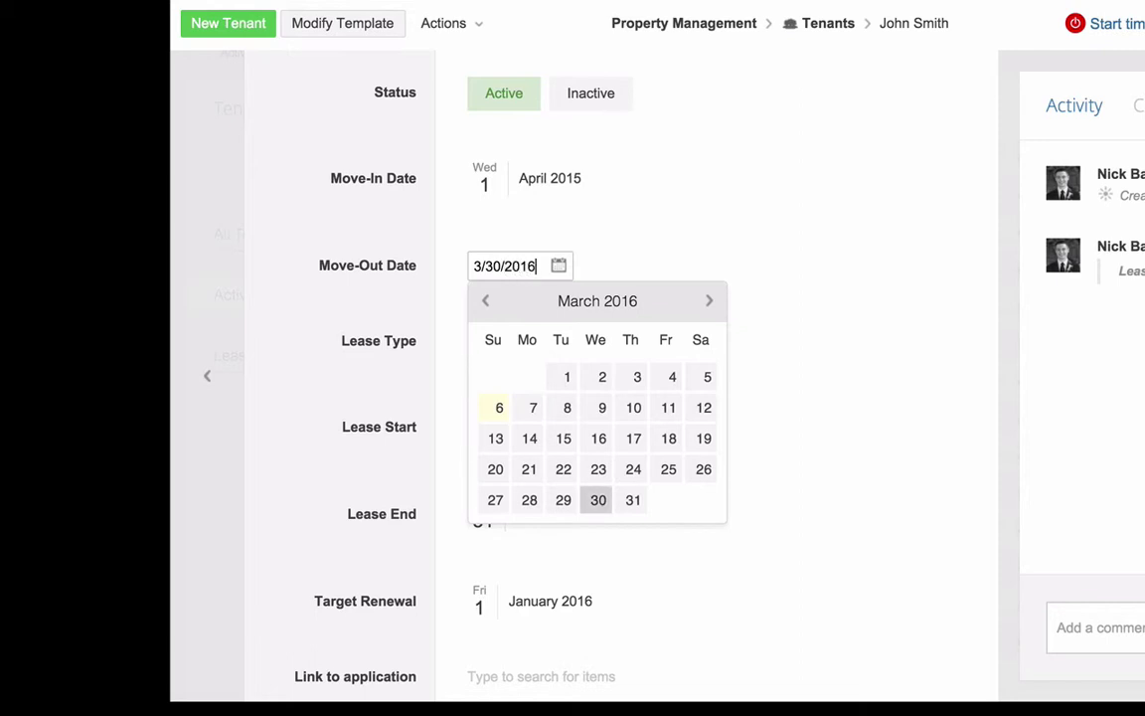
pyautogui.click(342, 238)
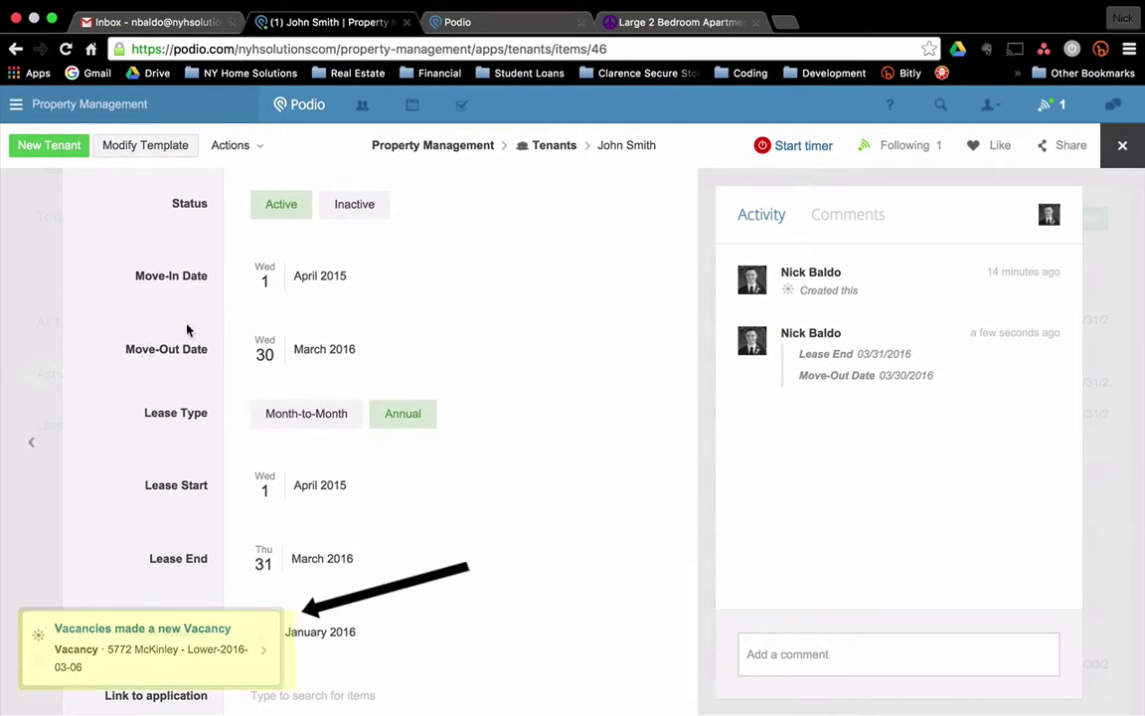
pyautogui.click(169, 634)
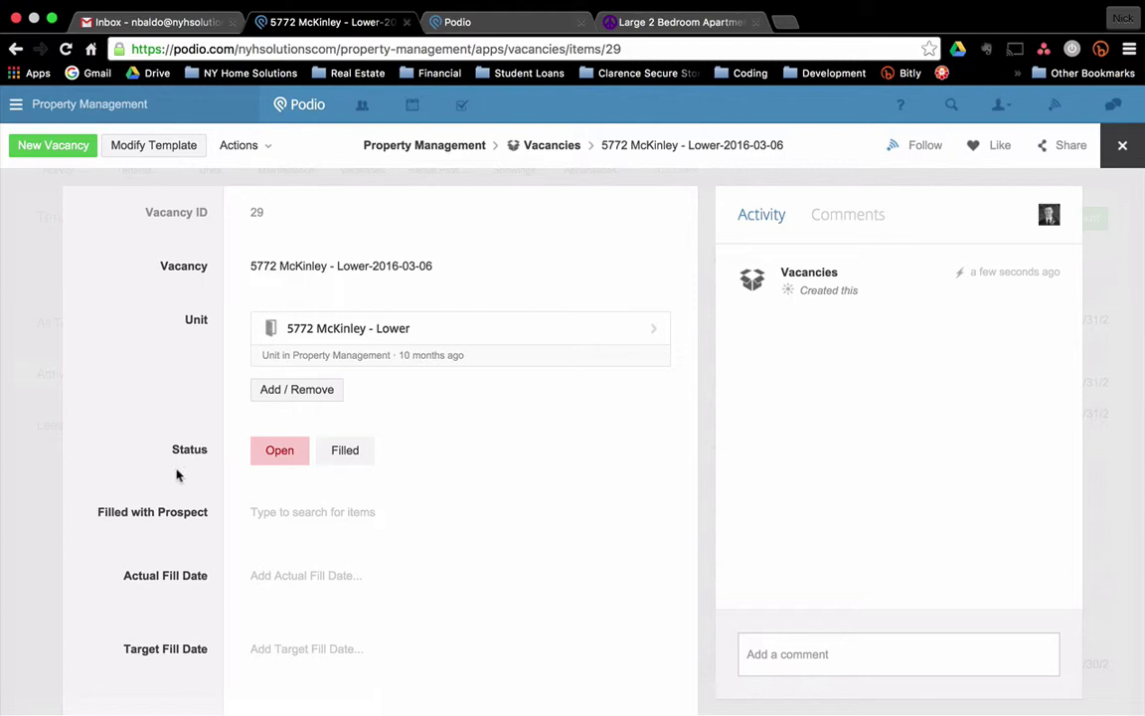
pyautogui.scroll(-2, 332, 565)
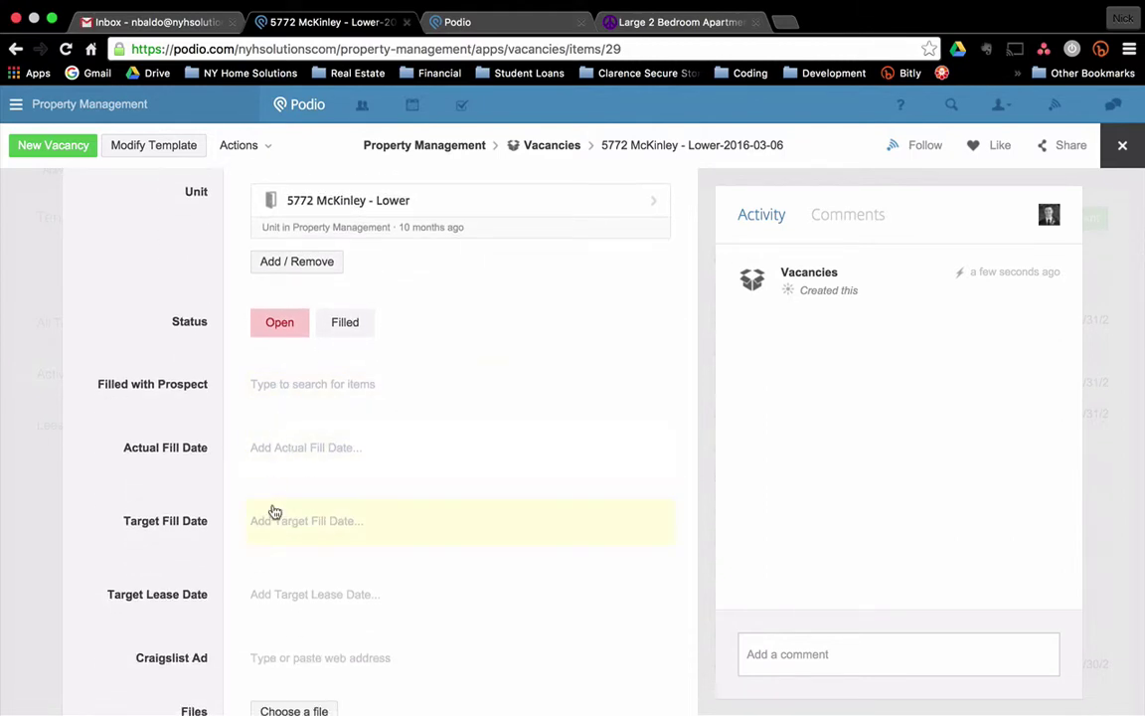
# Set Target Fill Date to 15 March 2016 and Target Lease Date 1 April 2016–31 March 2017.
pyautogui.click(301, 524)
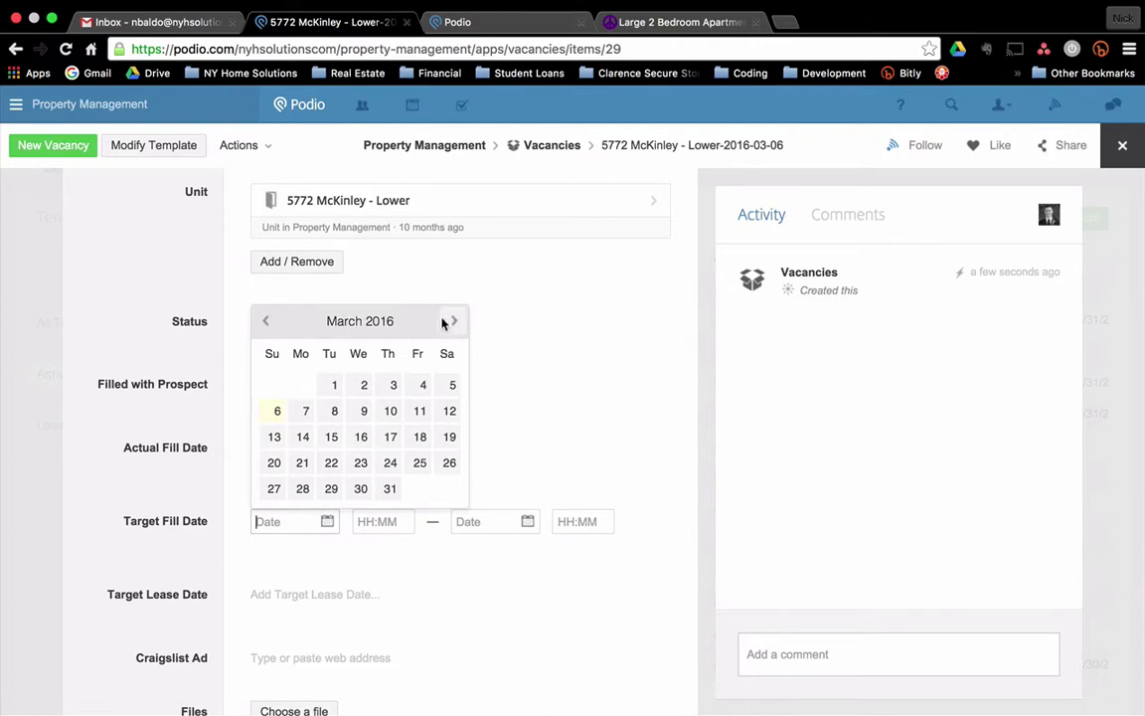
pyautogui.click(331, 436)
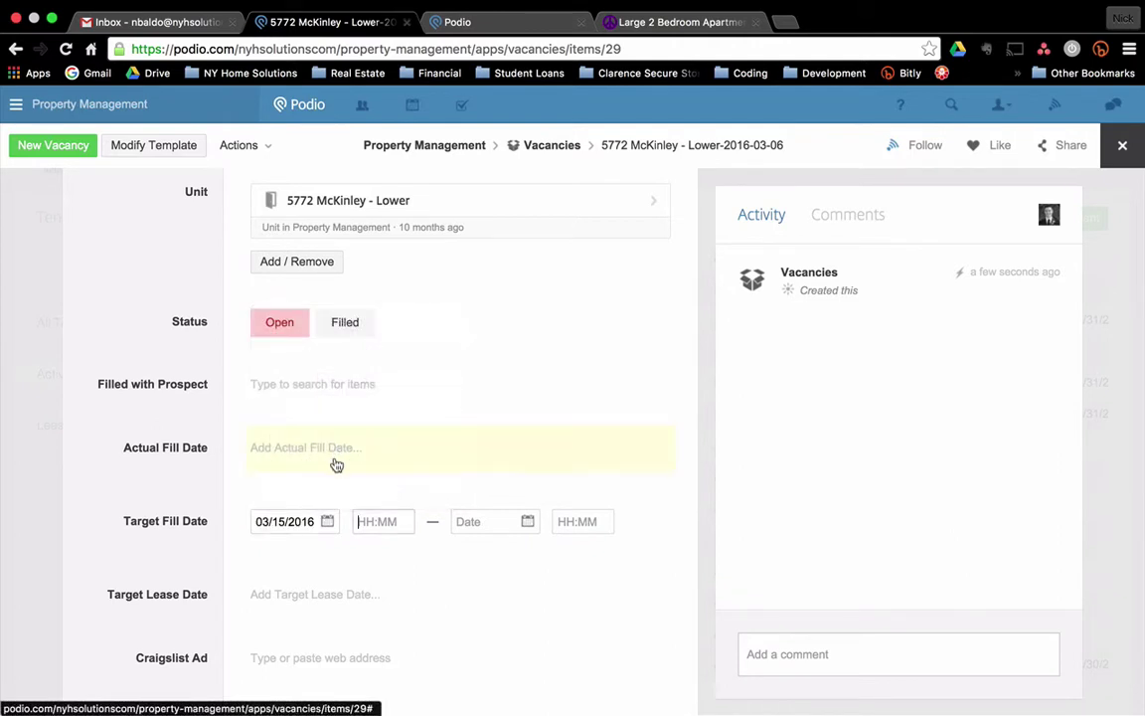
pyautogui.click(281, 603)
pyautogui.click(452, 394)
pyautogui.click(418, 459)
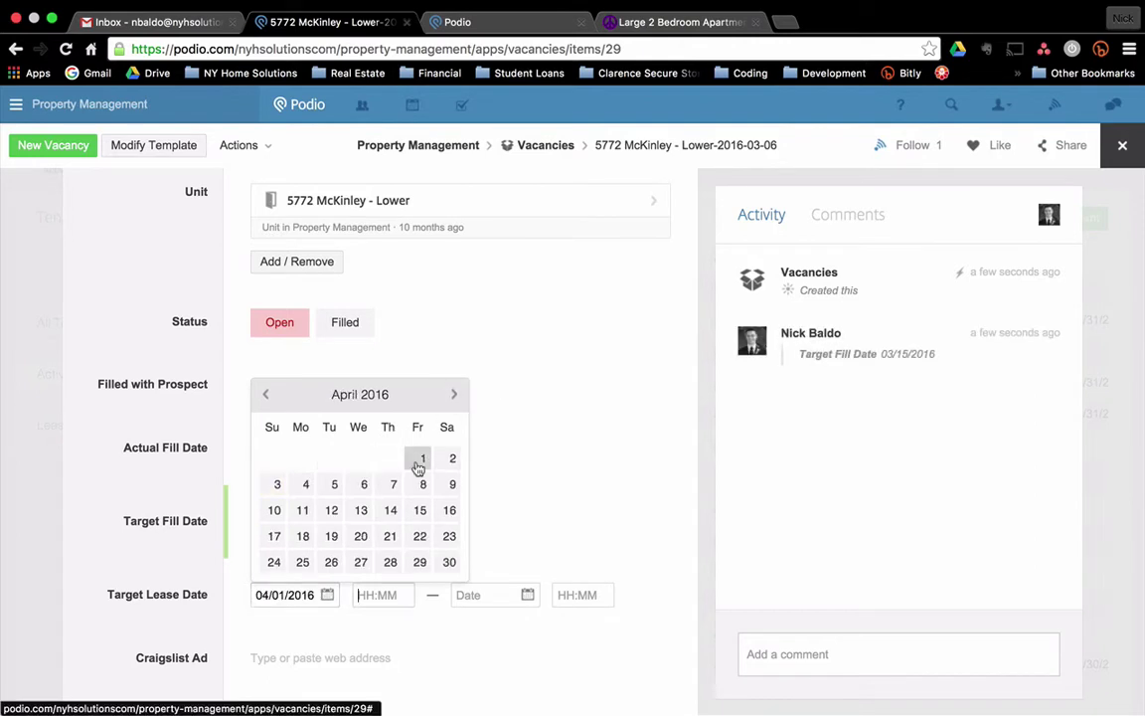
pyautogui.scroll(-3, 199, 487)
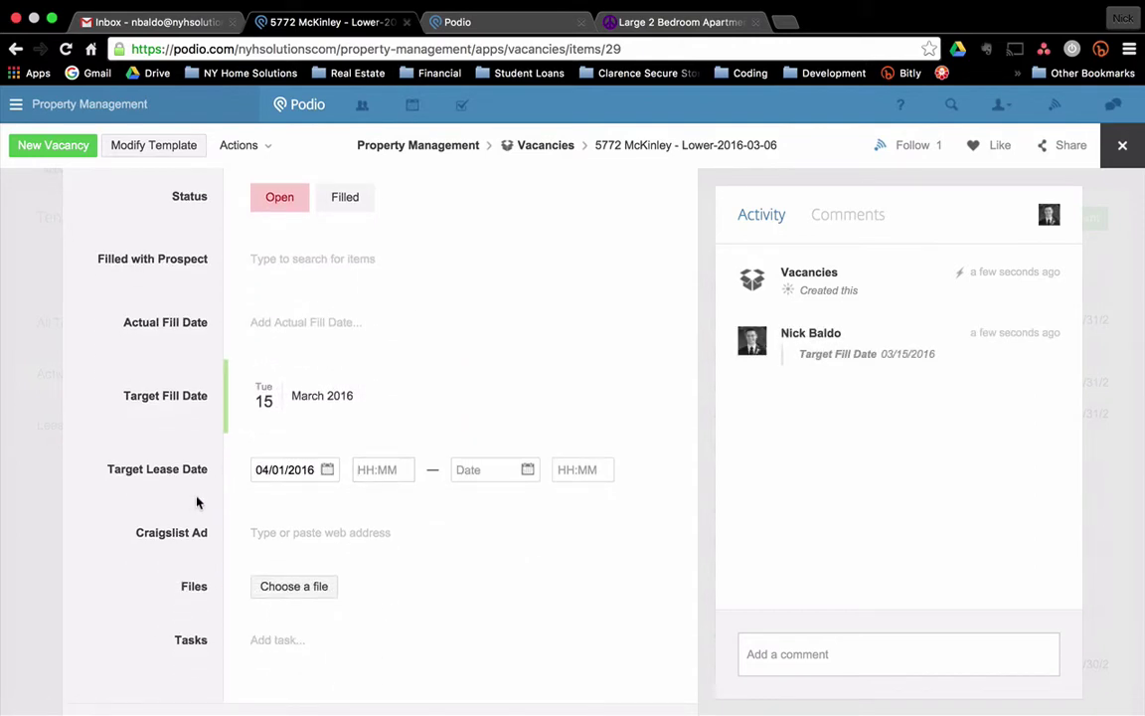
pyautogui.click(197, 499)
pyautogui.click(285, 473)
pyautogui.click(480, 469)
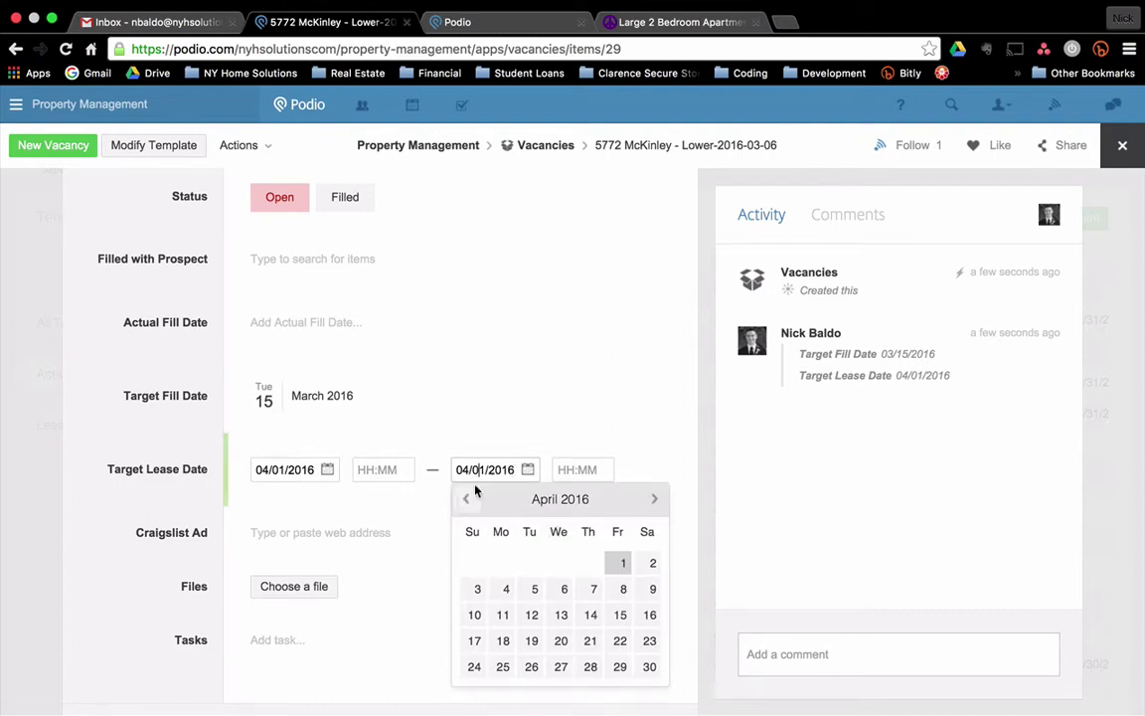
pyautogui.moveTo(513, 468); pyautogui.dragTo(434, 468)
pyautogui.write('3/31/2017')
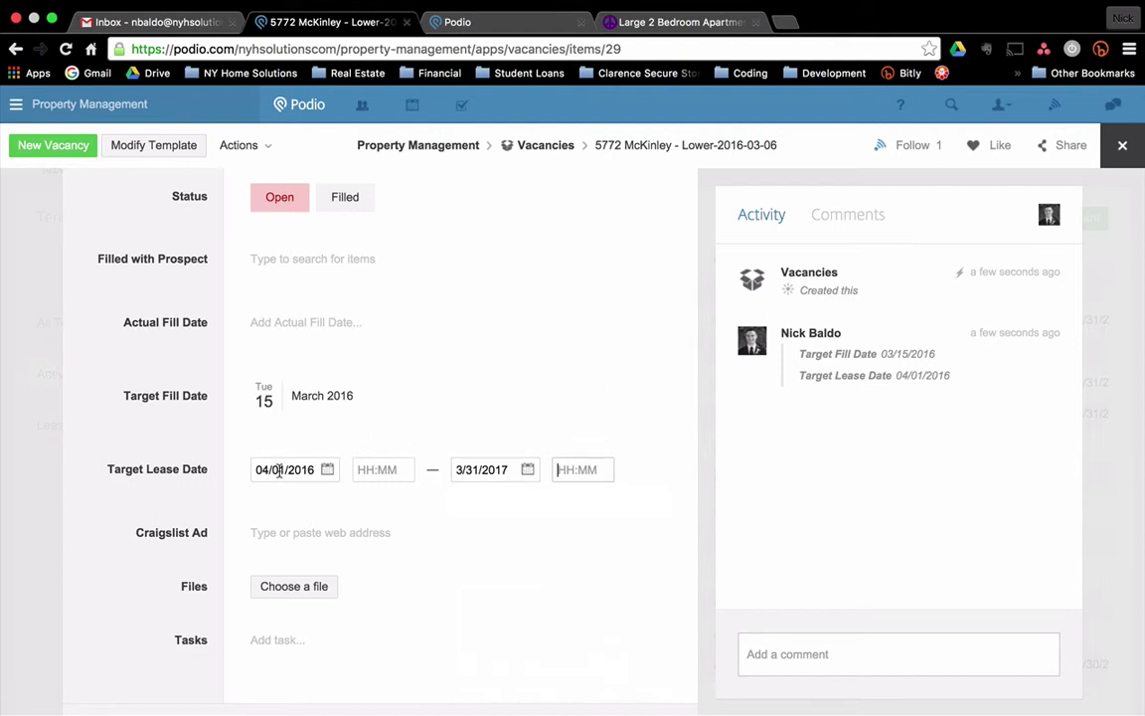
pyautogui.click(209, 546)
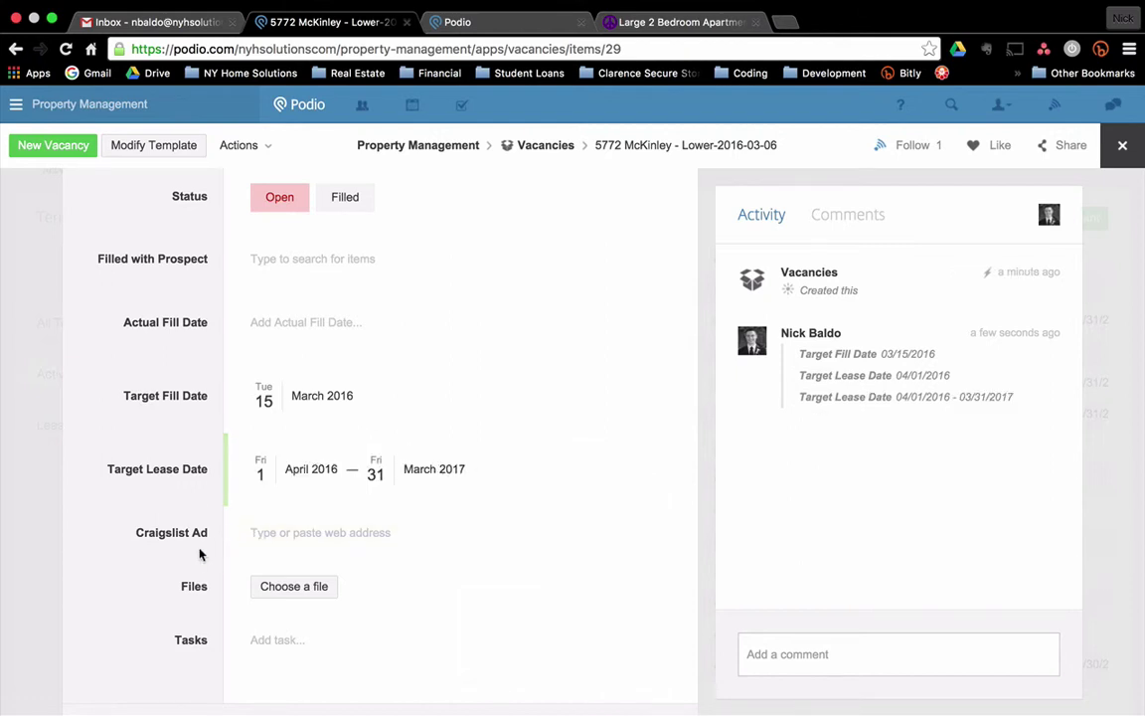
# Copy the Craigslist listing URL and save it as the vacancy's Craigslist Ad link.
pyautogui.click(692, 28)
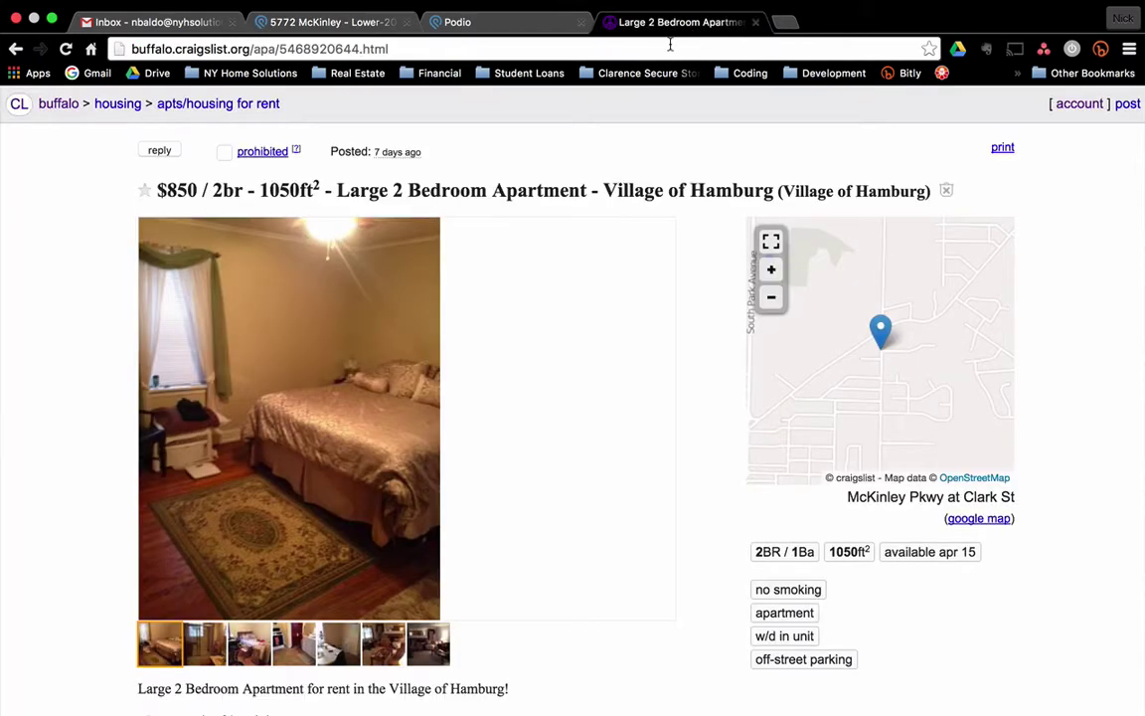
pyautogui.click(669, 47)
pyautogui.hotkey('ctrl', 'c')
pyautogui.click(316, 24)
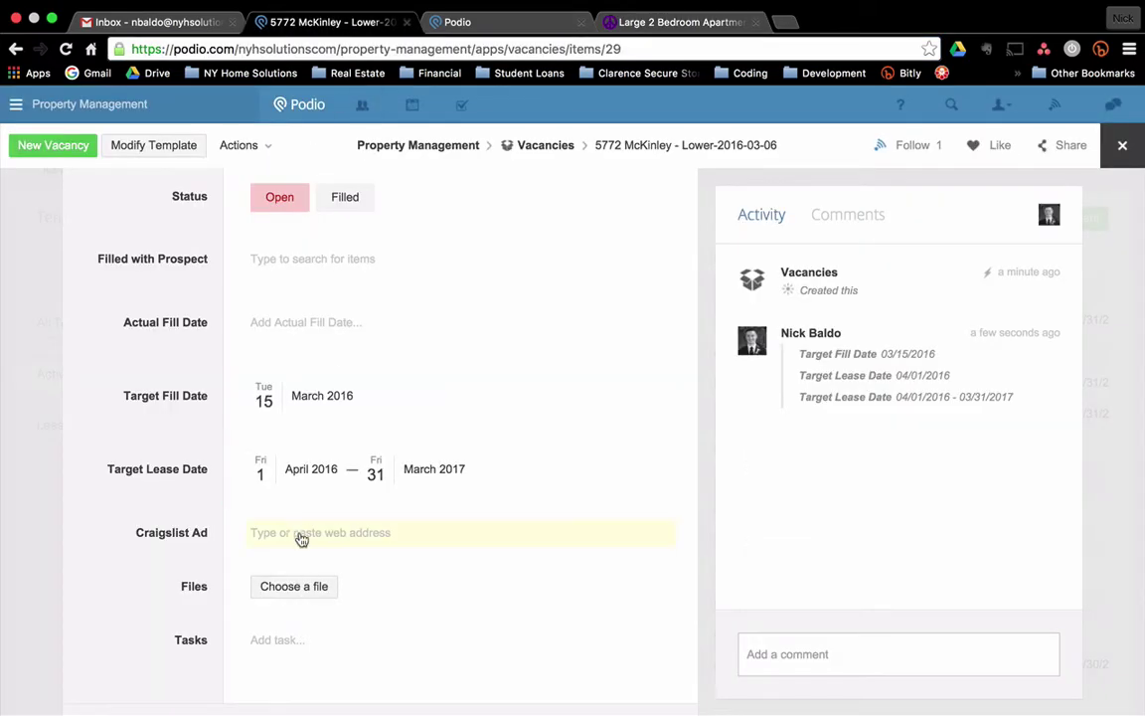
pyautogui.click(298, 532)
pyautogui.hotkey('ctrl', 'v')
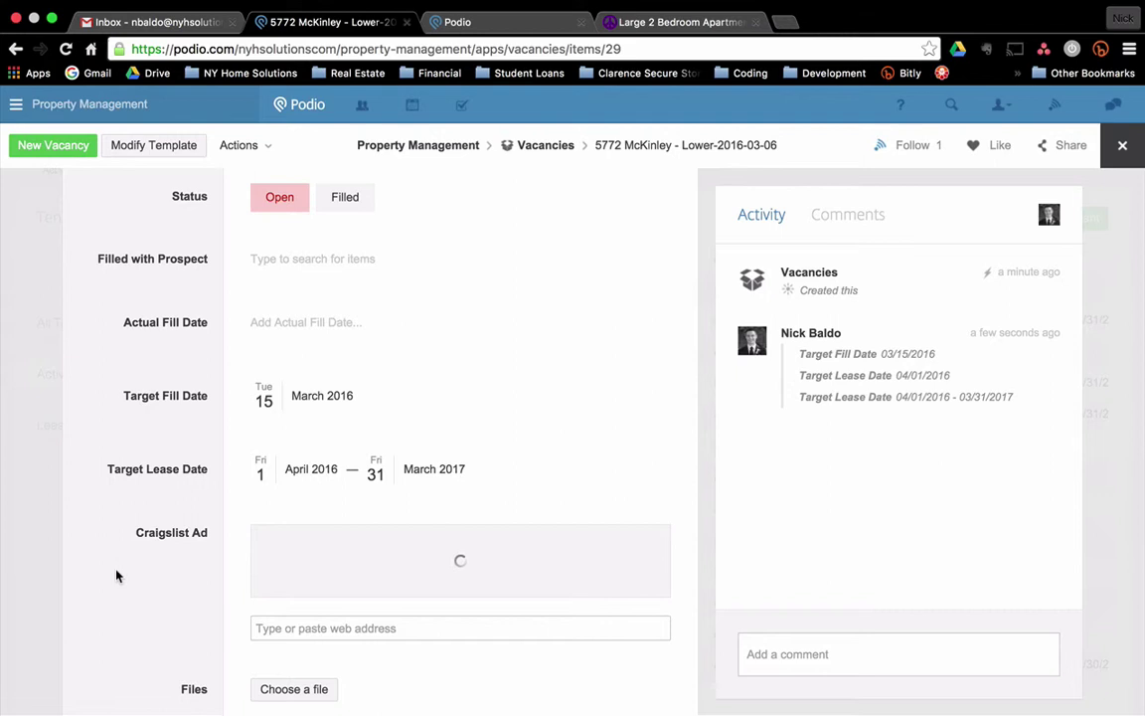
pyautogui.hotkey('ctrl', 'v')
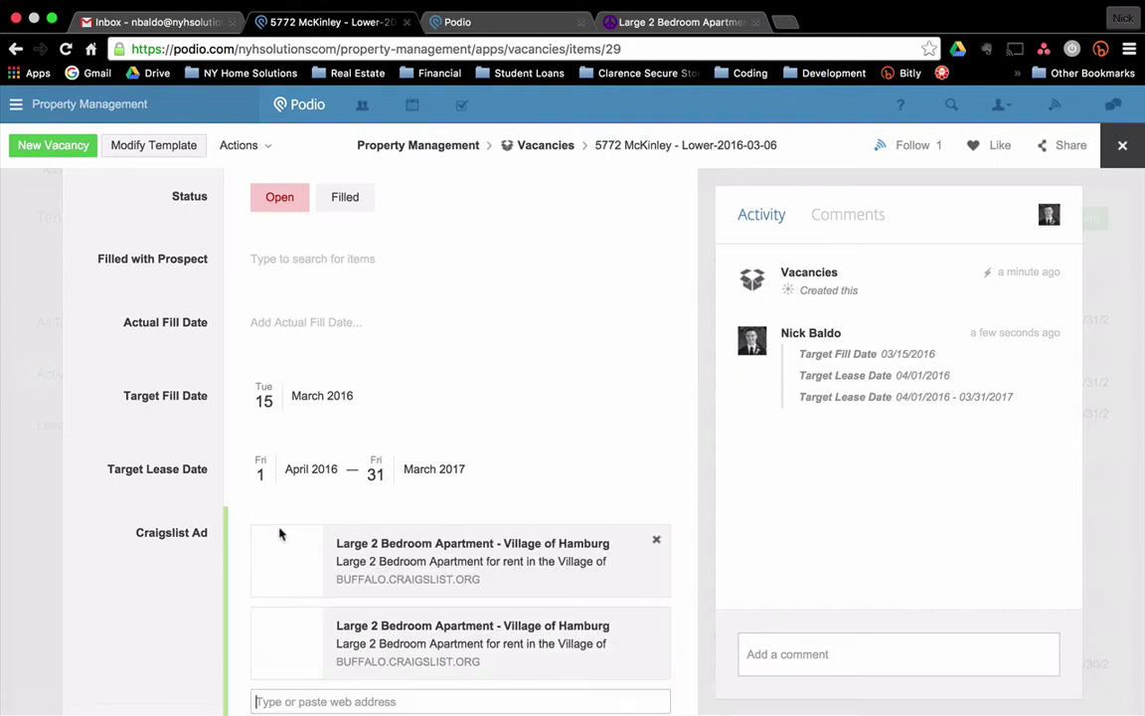
pyautogui.click(166, 586)
pyautogui.scroll(5, 236, 483)
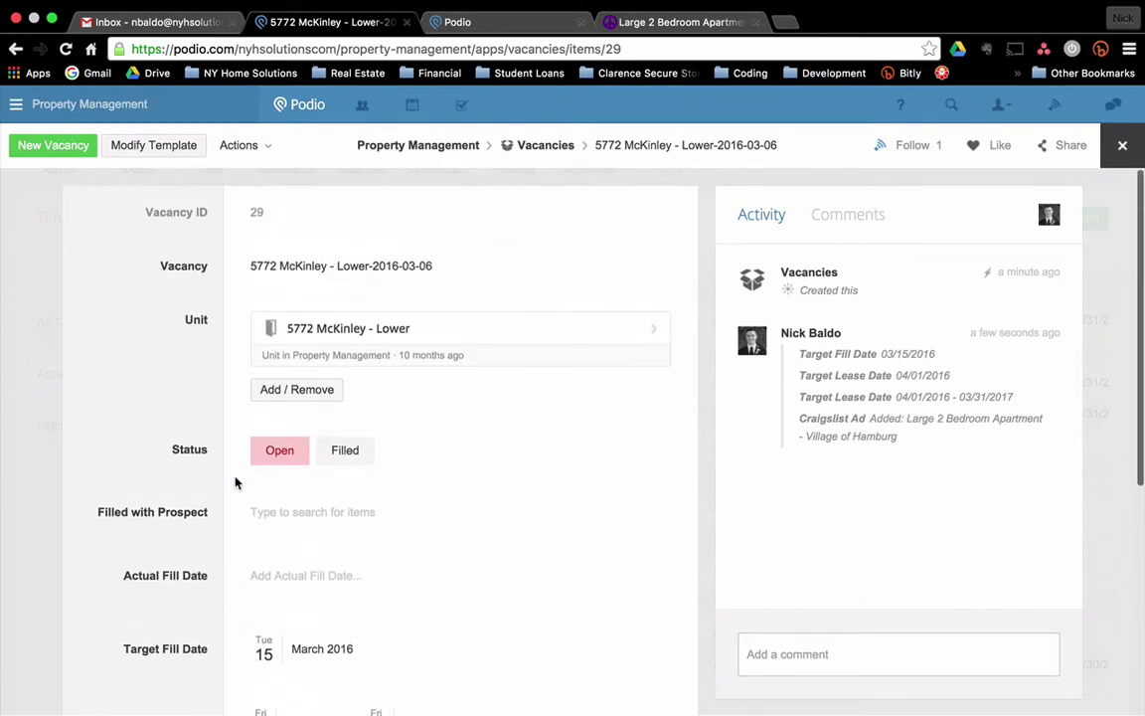
# Close the vacancy and start a new prospect in the Rental Prospects app.
pyautogui.click(45, 233)
pyautogui.click(350, 176)
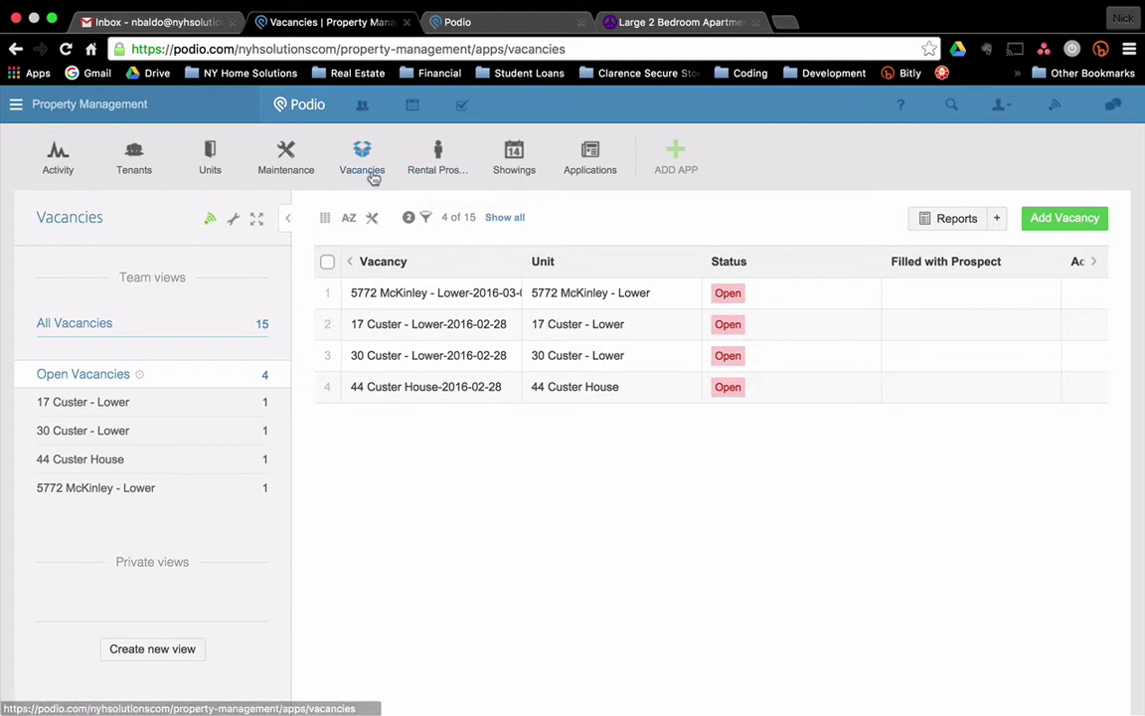
pyautogui.click(433, 164)
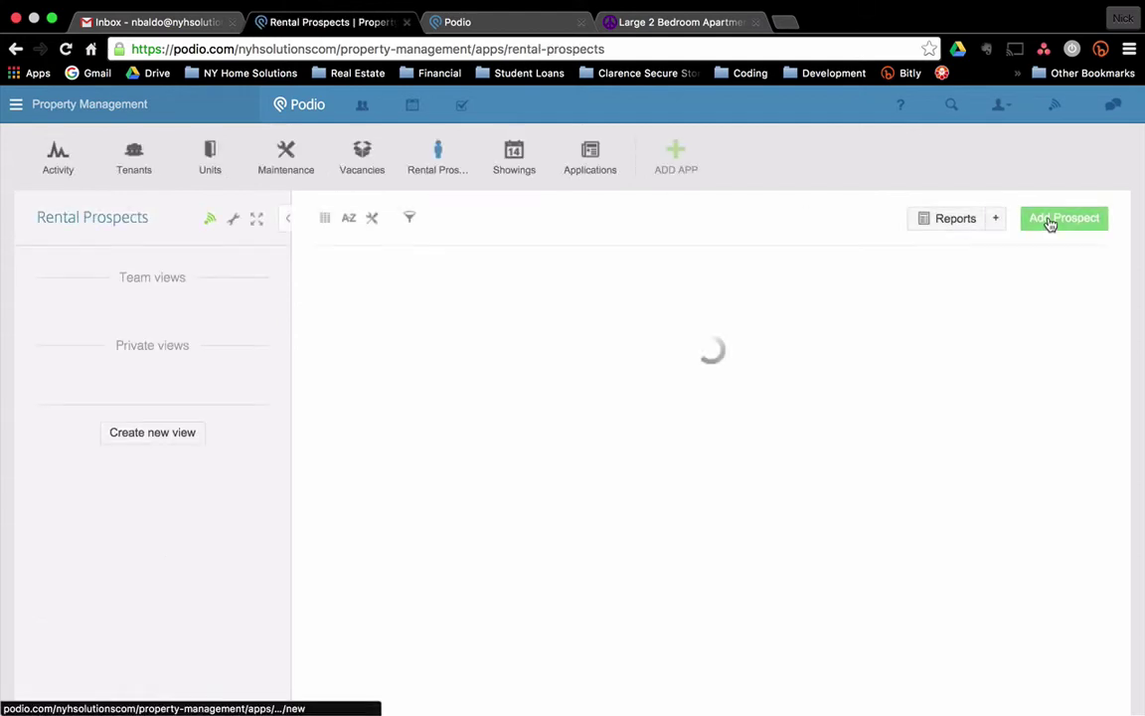
pyautogui.click(1062, 221)
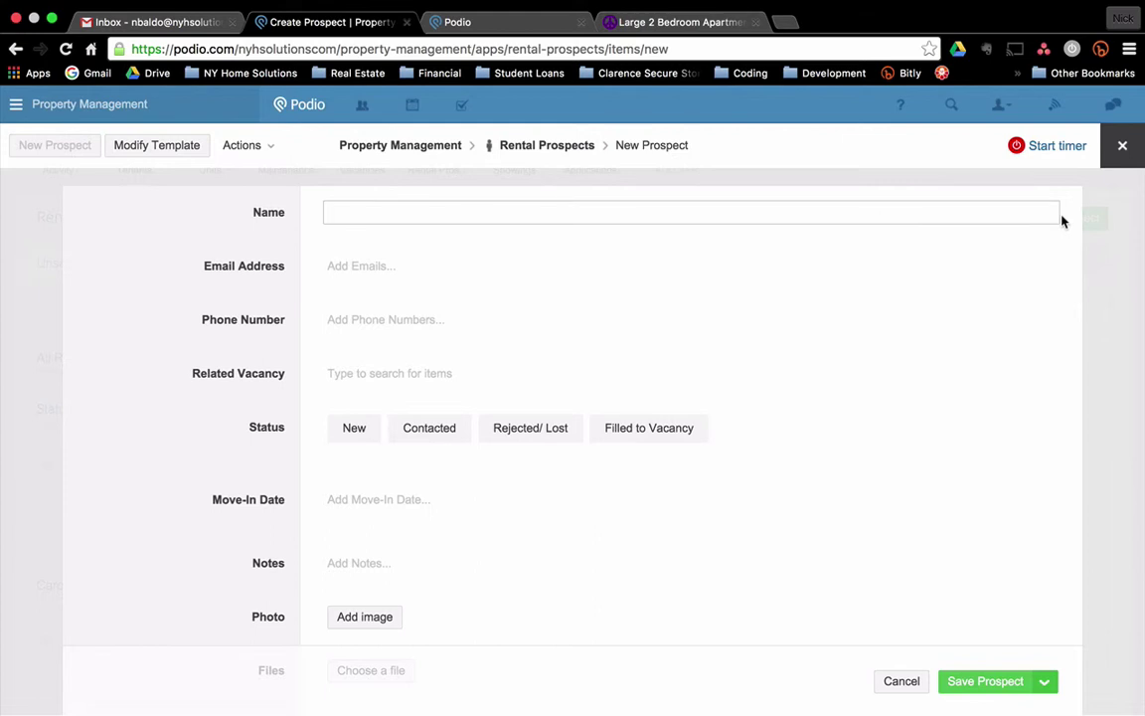
# Enter the prospect's first name, e-mail address and phone number.
pyautogui.write('Wendell')
pyautogui.press('Tab')
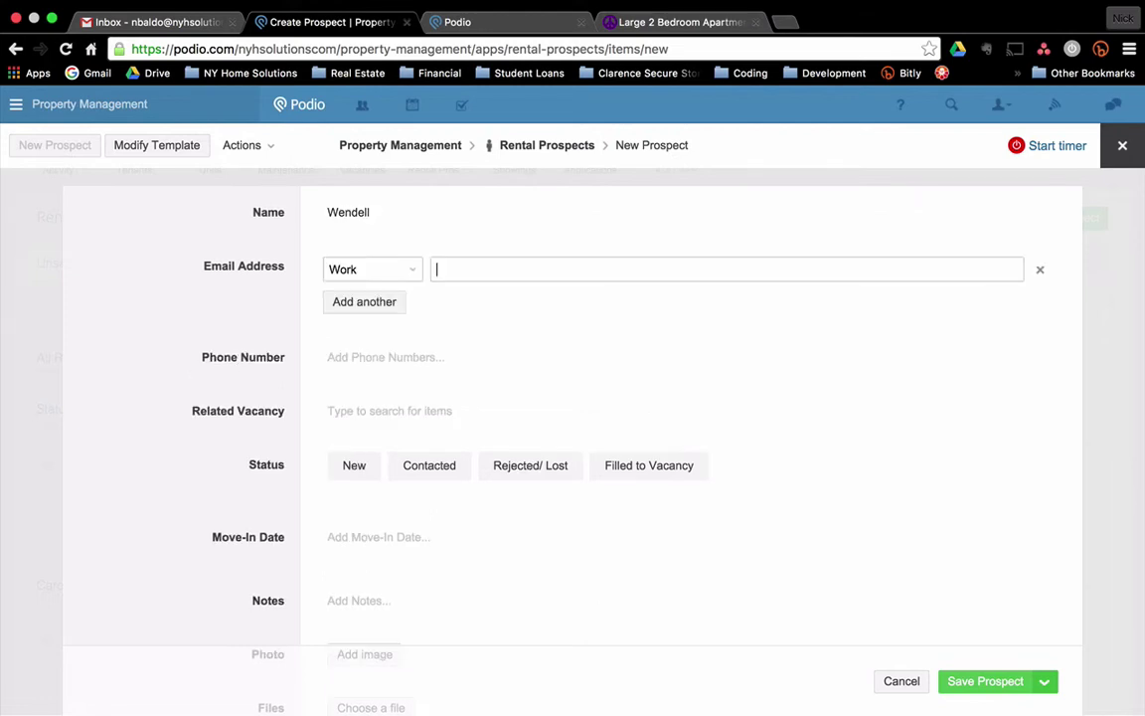
pyautogui.press('Tab')
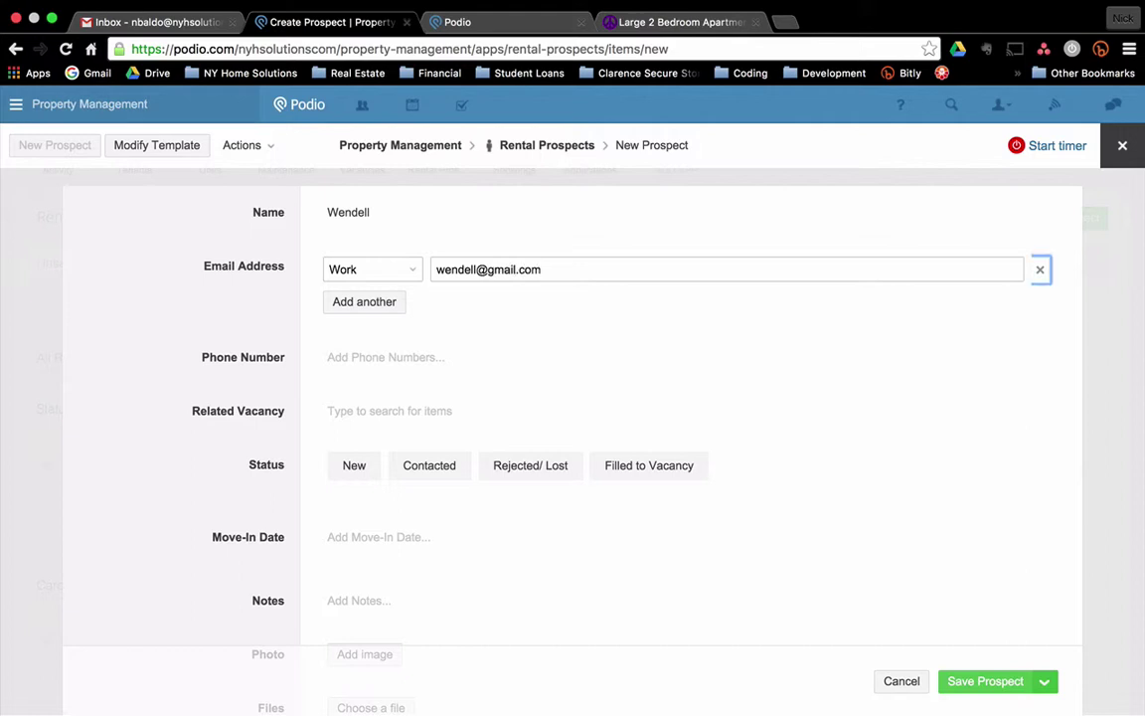
pyautogui.press('Tab')
pyautogui.press('Tab')
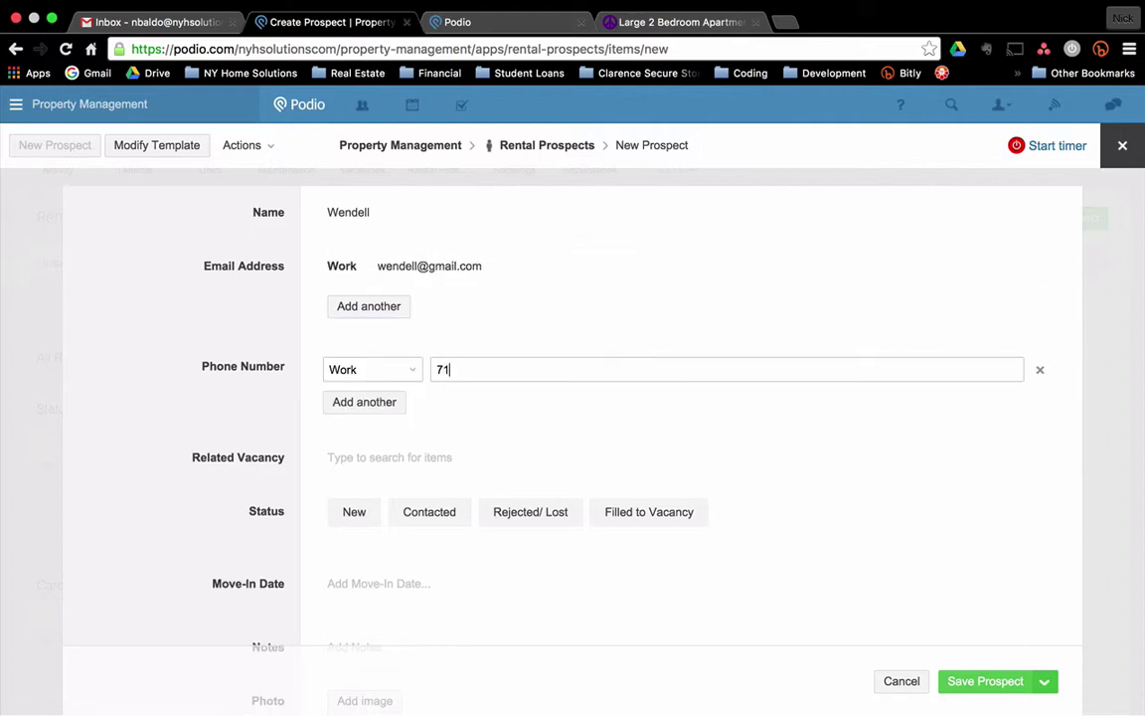
pyautogui.press('Tab')
pyautogui.click(401, 459)
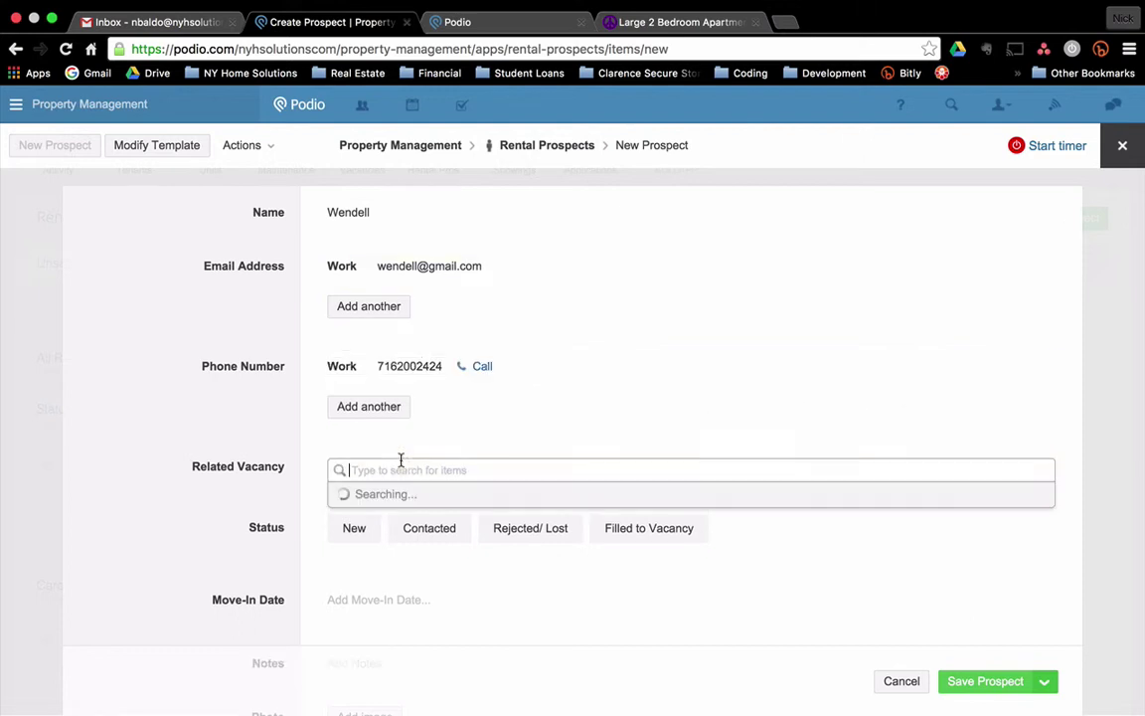
pyautogui.click(447, 527)
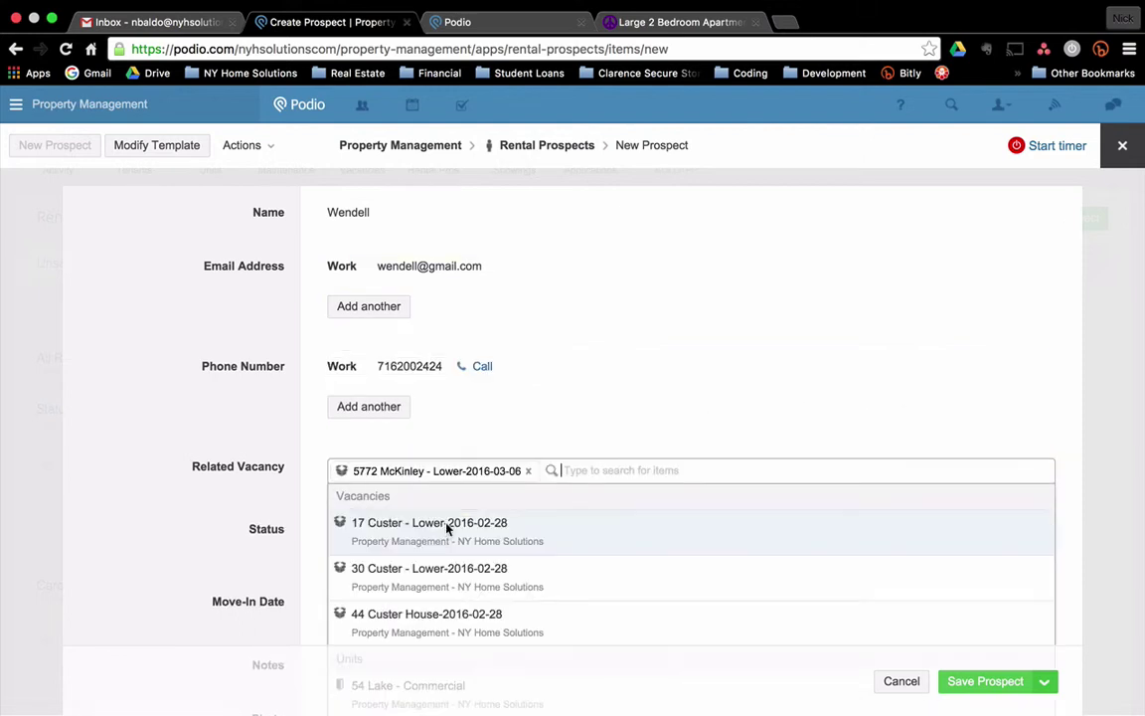
pyautogui.click(169, 417)
pyautogui.scroll(-3, 229, 418)
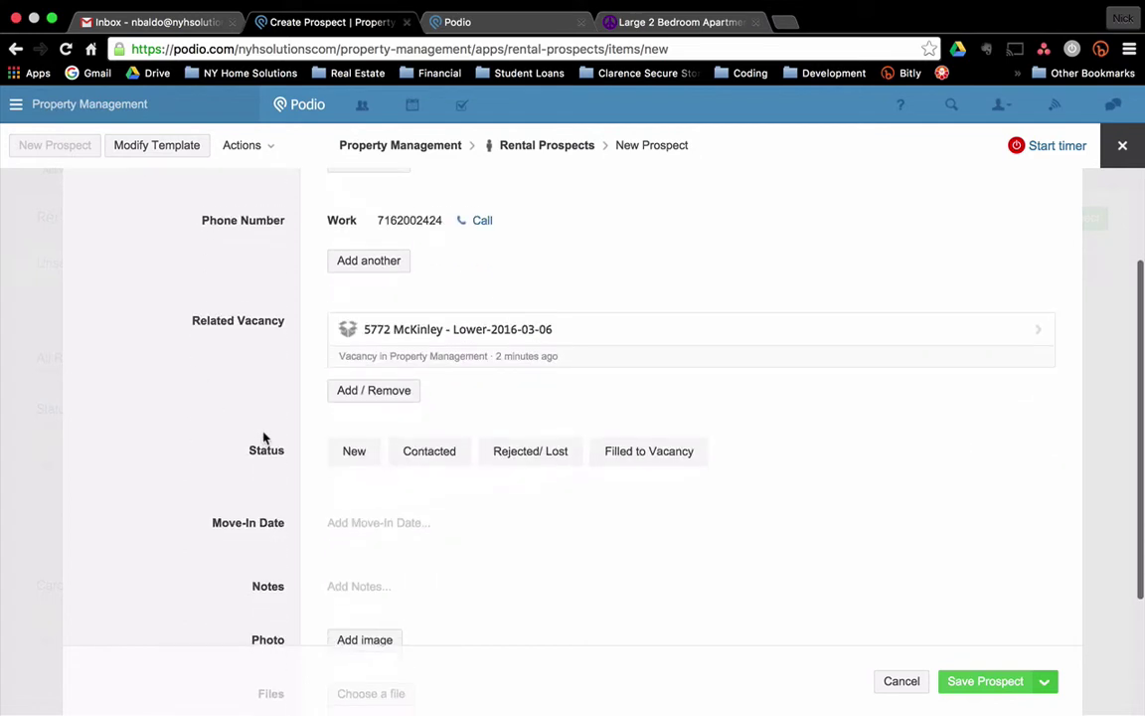
pyautogui.click(355, 461)
pyautogui.scroll(-3, 175, 412)
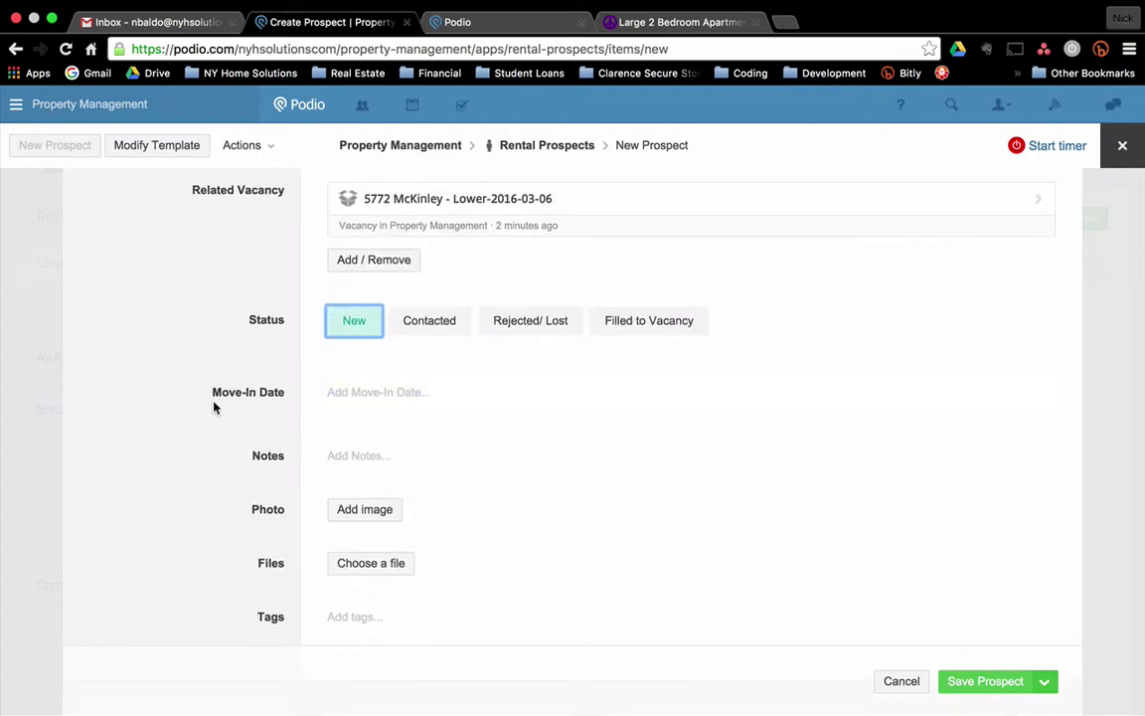
pyautogui.scroll(-1, 215, 404)
# Set move-in date 1 April 2016, note 'Asked about pets. Small cat', and save the prospect.
pyautogui.click(368, 341)
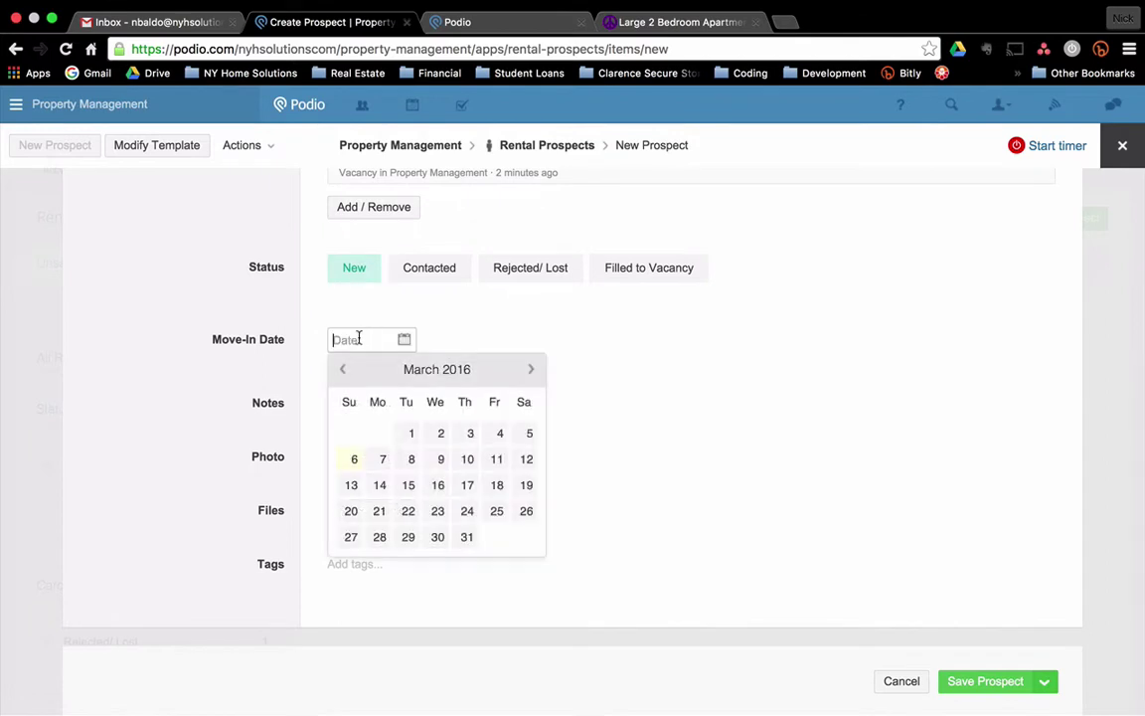
pyautogui.click(537, 371)
pyautogui.click(496, 436)
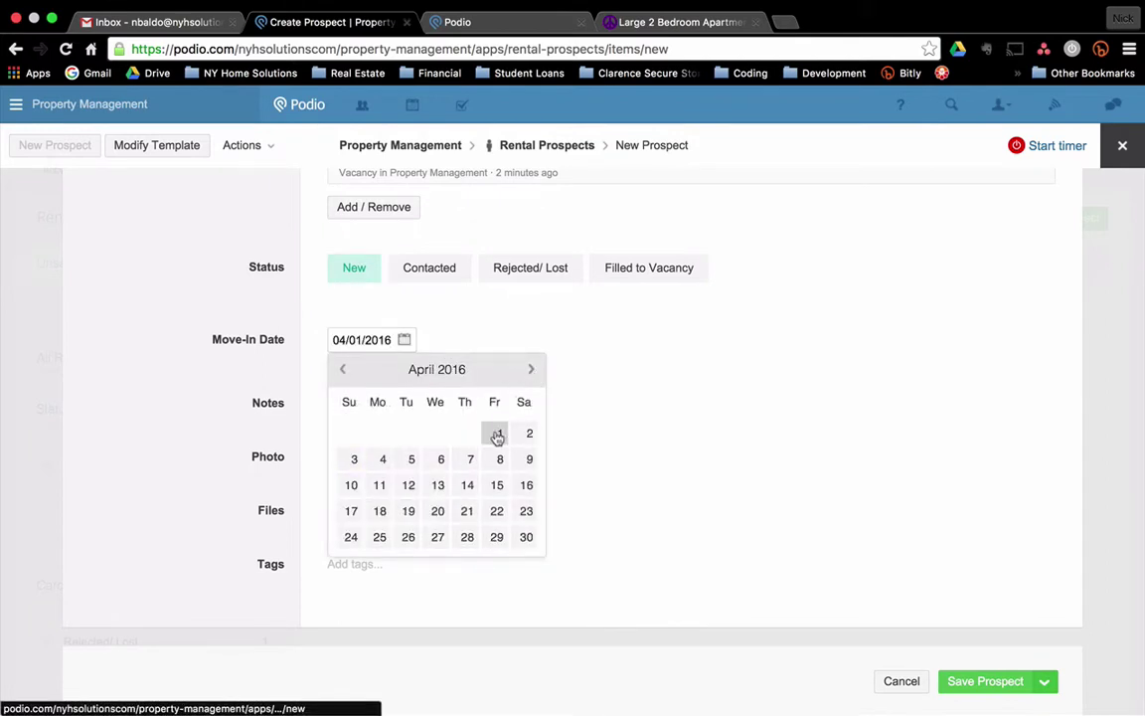
pyautogui.click(360, 406)
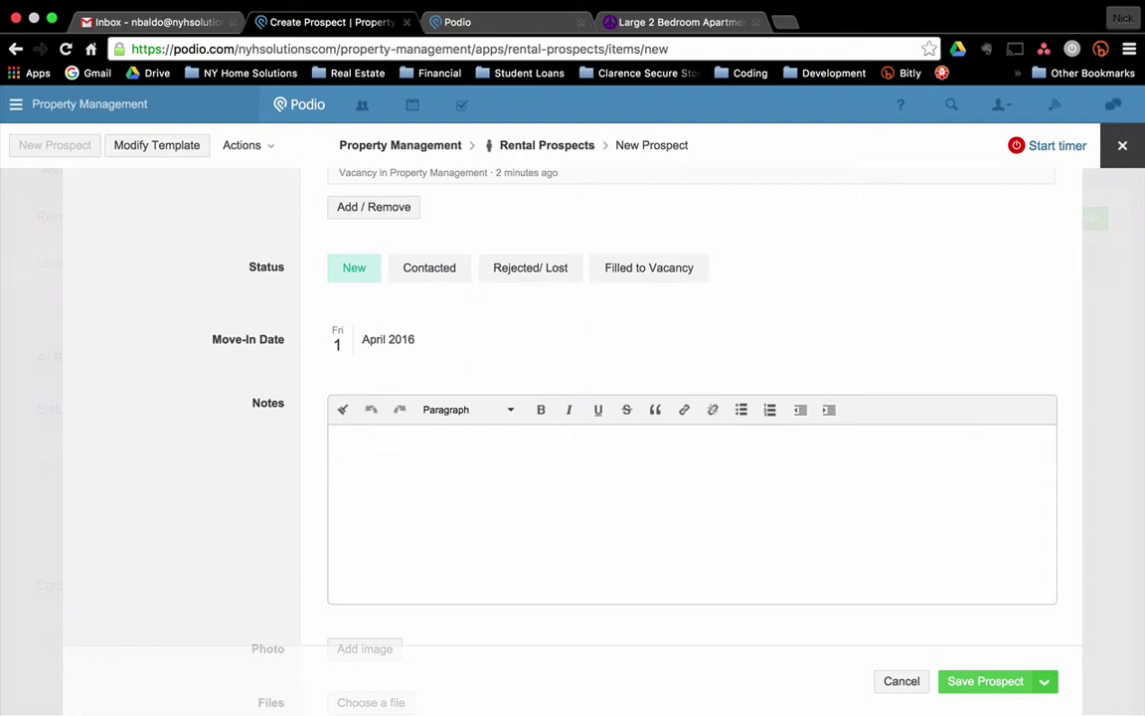
pyautogui.write('Asked about pets. ')
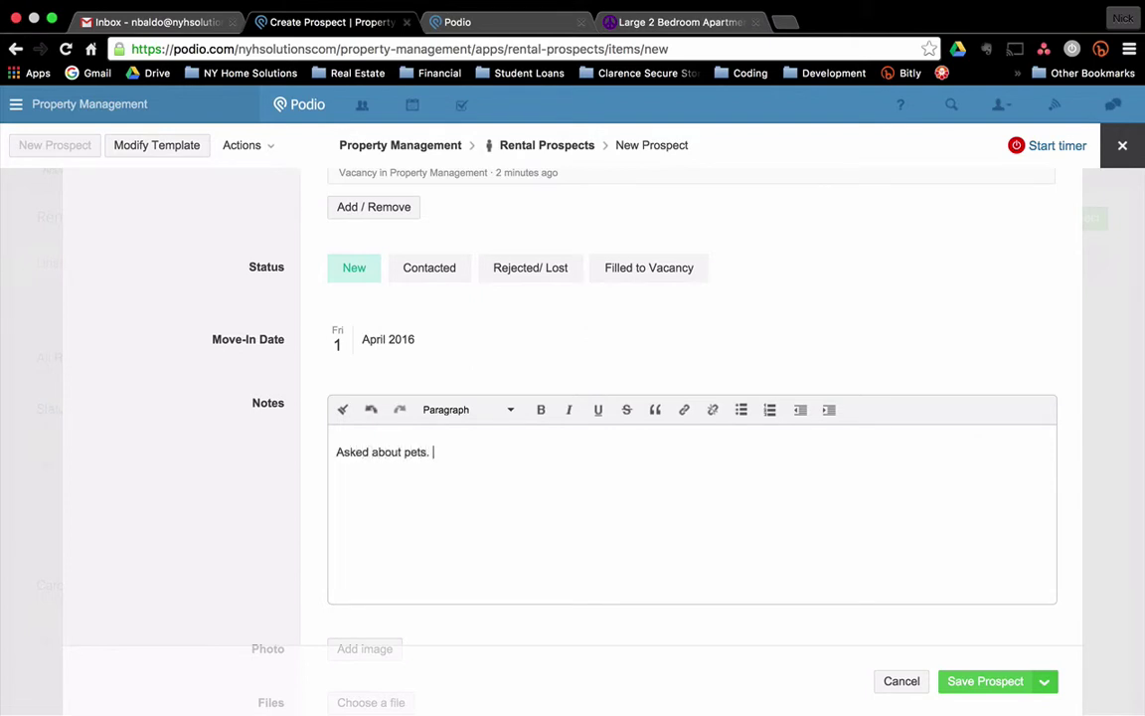
pyautogui.write('Small cat')
pyautogui.click(1004, 682)
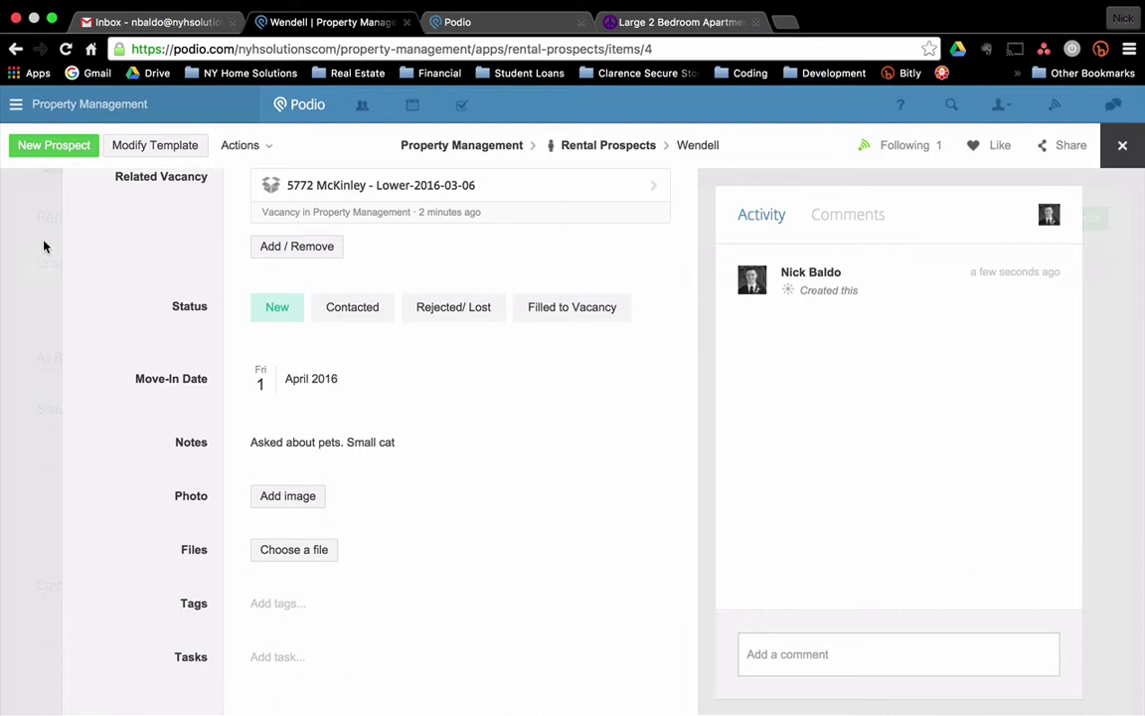
# Close the prospect and start a new showing in the Showings app.
pyautogui.click(44, 246)
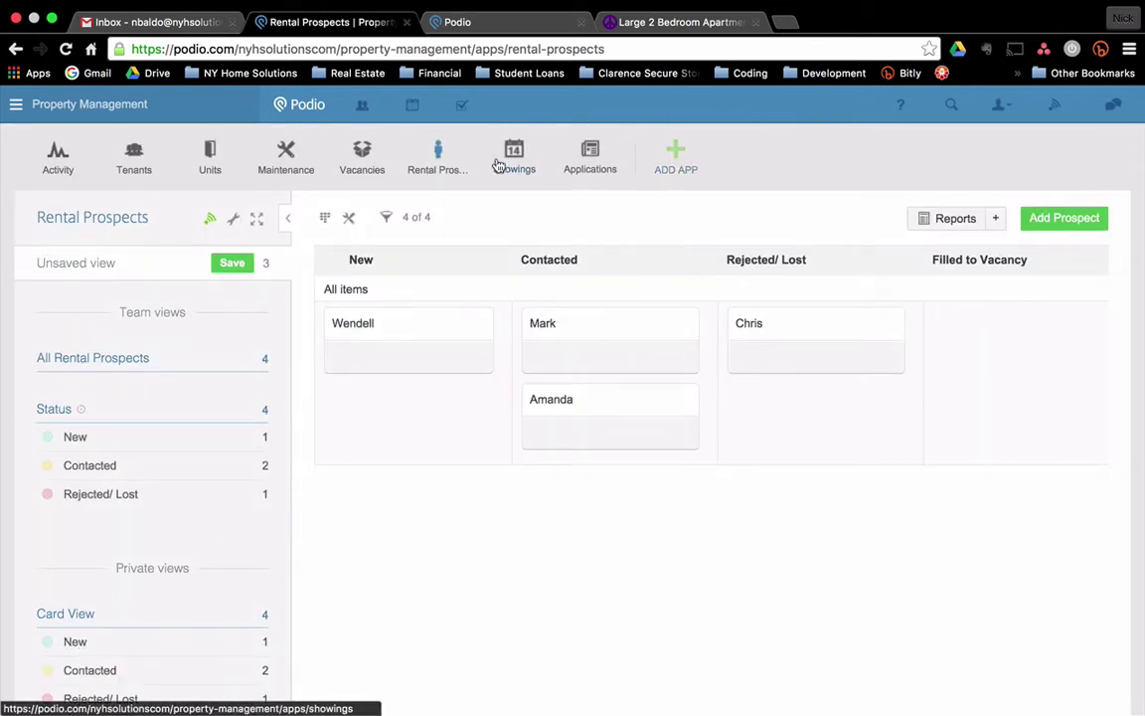
pyautogui.click(498, 165)
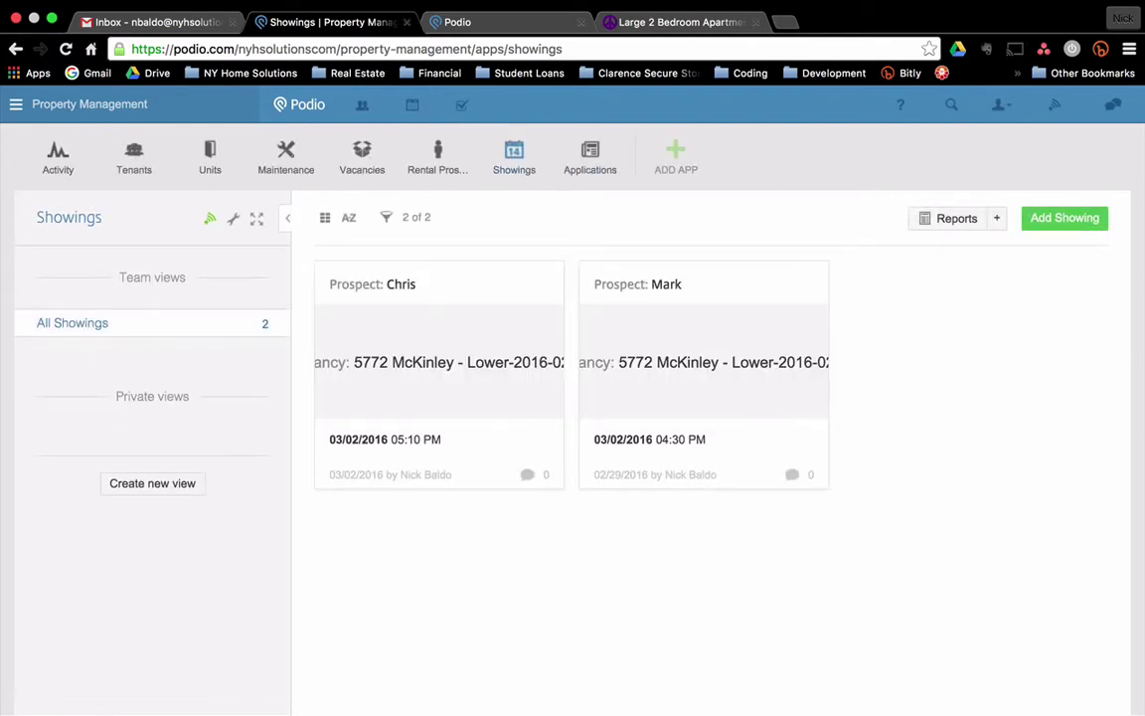
pyautogui.click(1088, 219)
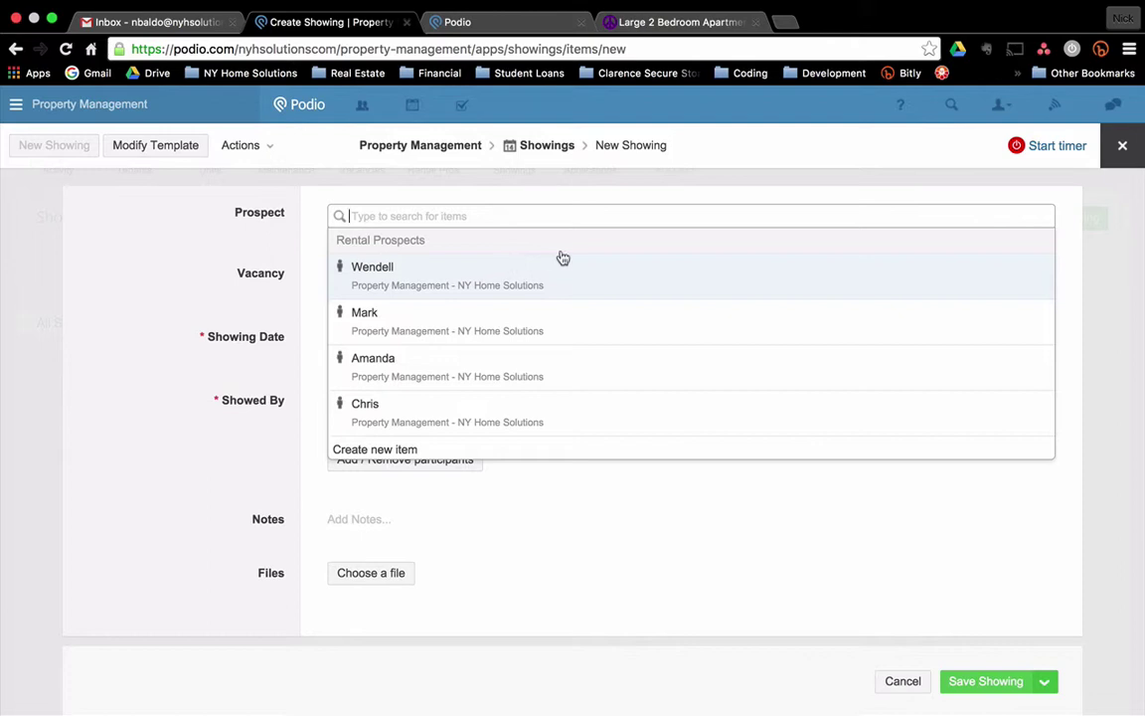
pyautogui.click(505, 260)
pyautogui.click(231, 269)
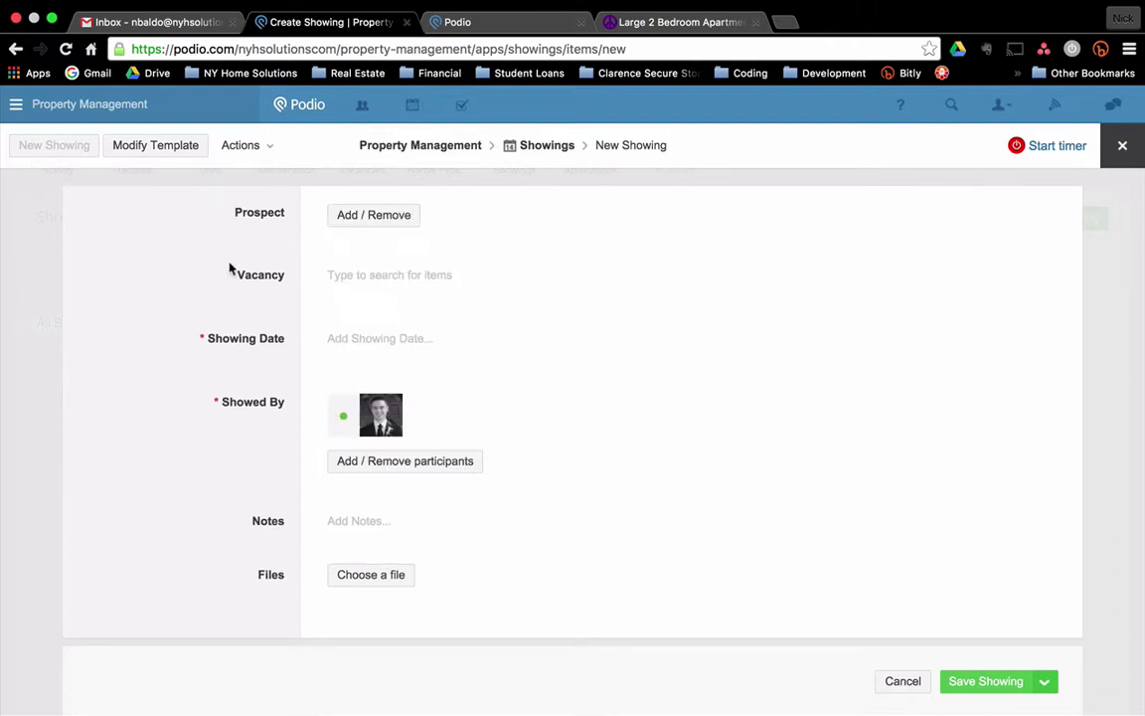
pyautogui.click(457, 373)
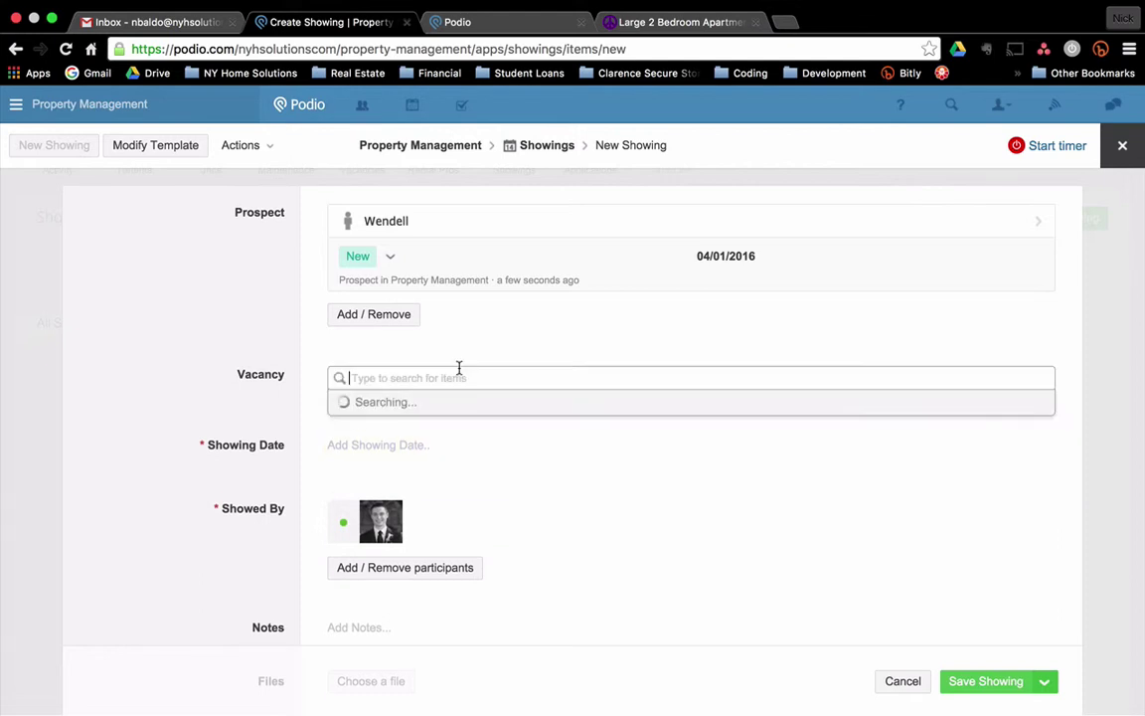
pyautogui.write('5772')
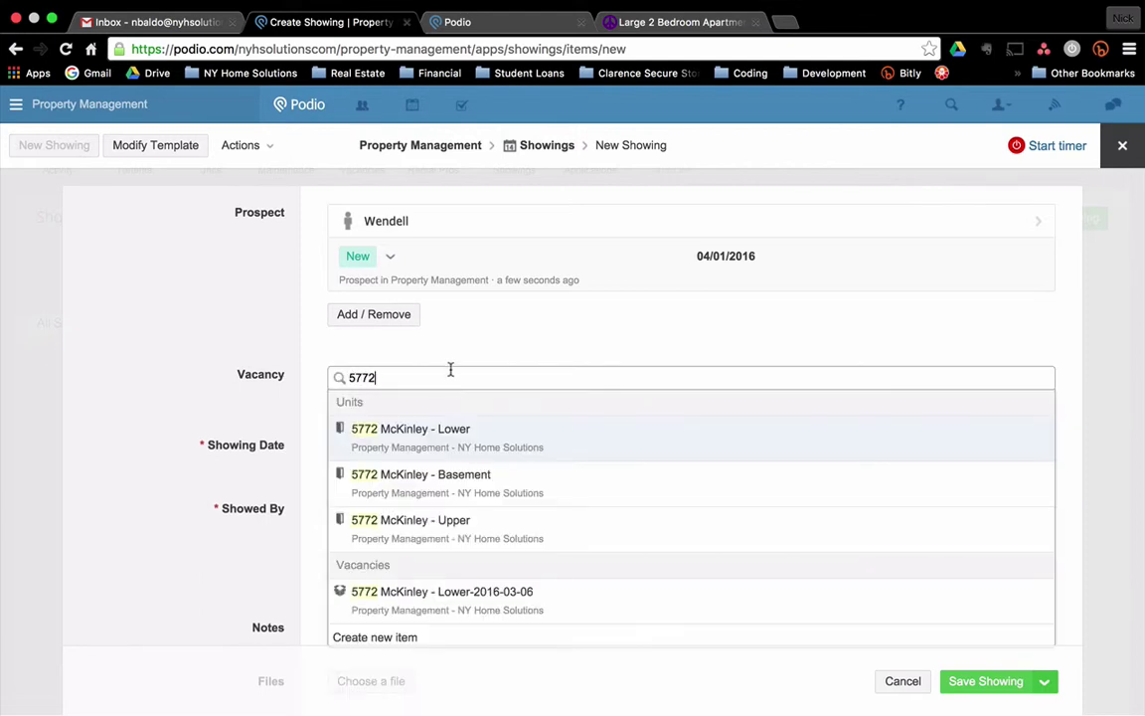
pyautogui.click(424, 430)
pyautogui.click(137, 314)
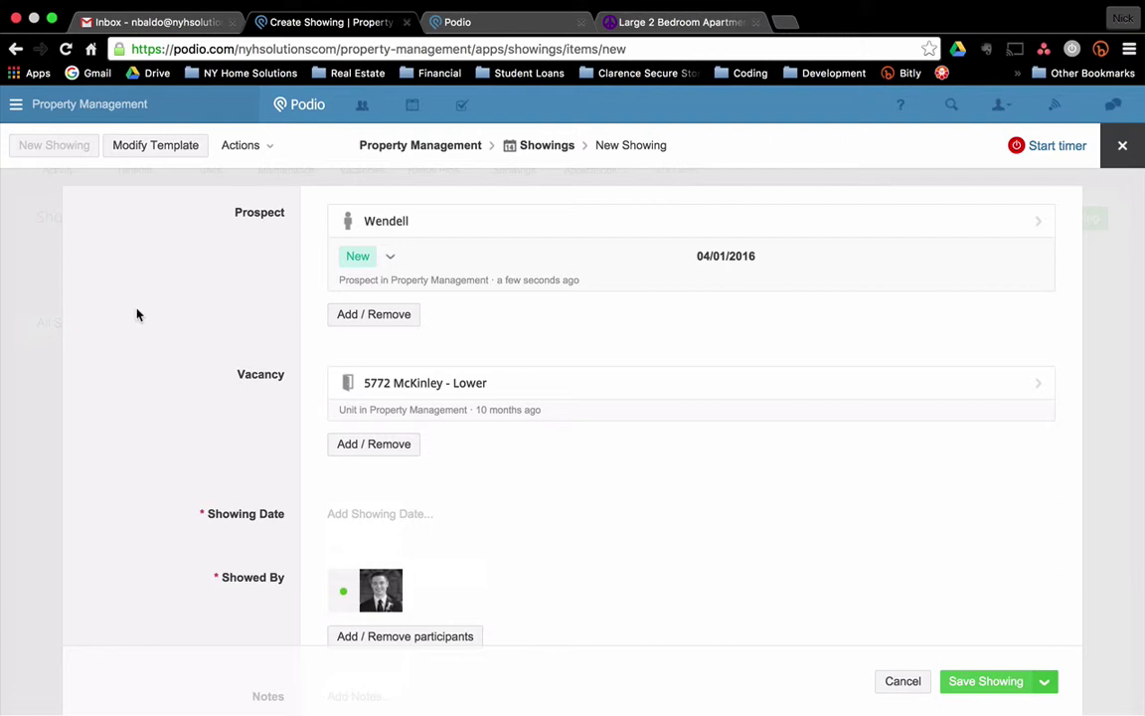
pyautogui.scroll(-1, 148, 339)
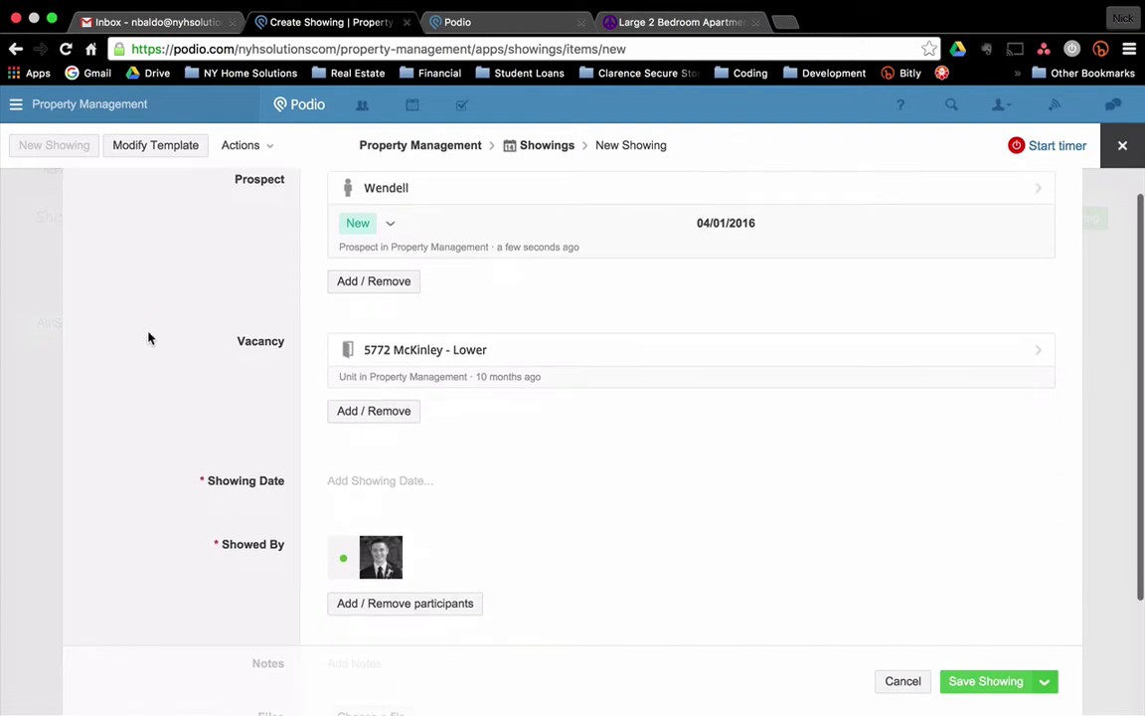
pyautogui.scroll(-2, 148, 339)
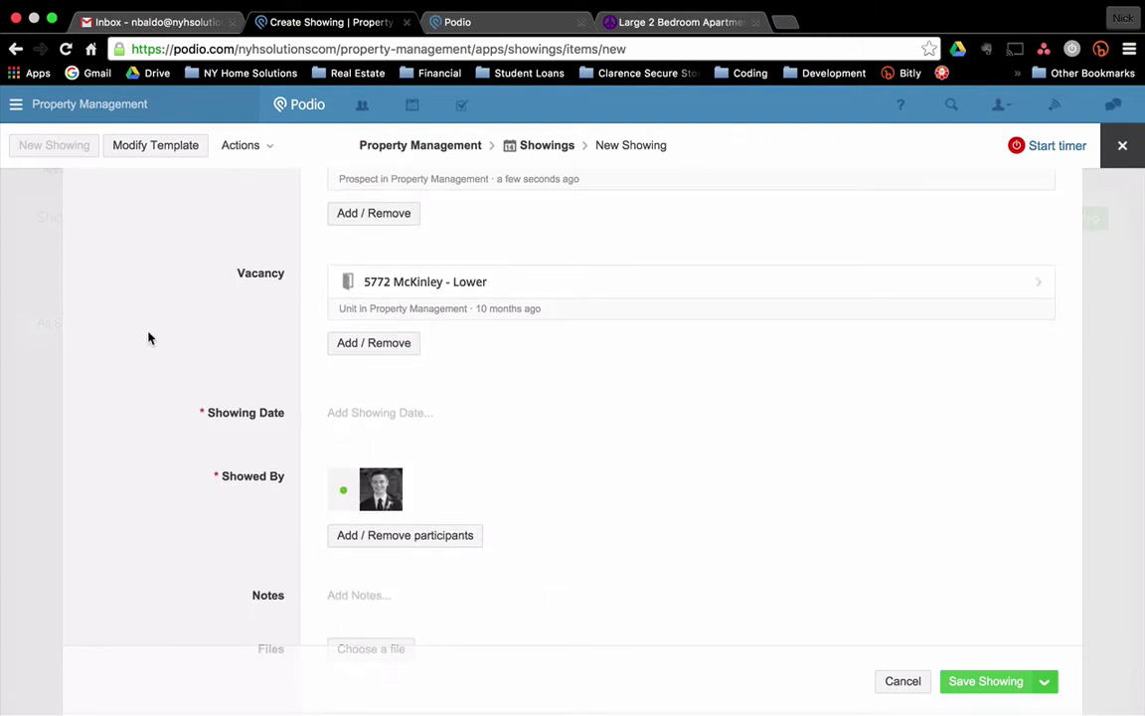
# Set the showing date to 9 March 2016 at 05:00 PM.
pyautogui.scroll(-1, 205, 381)
pyautogui.click(398, 415)
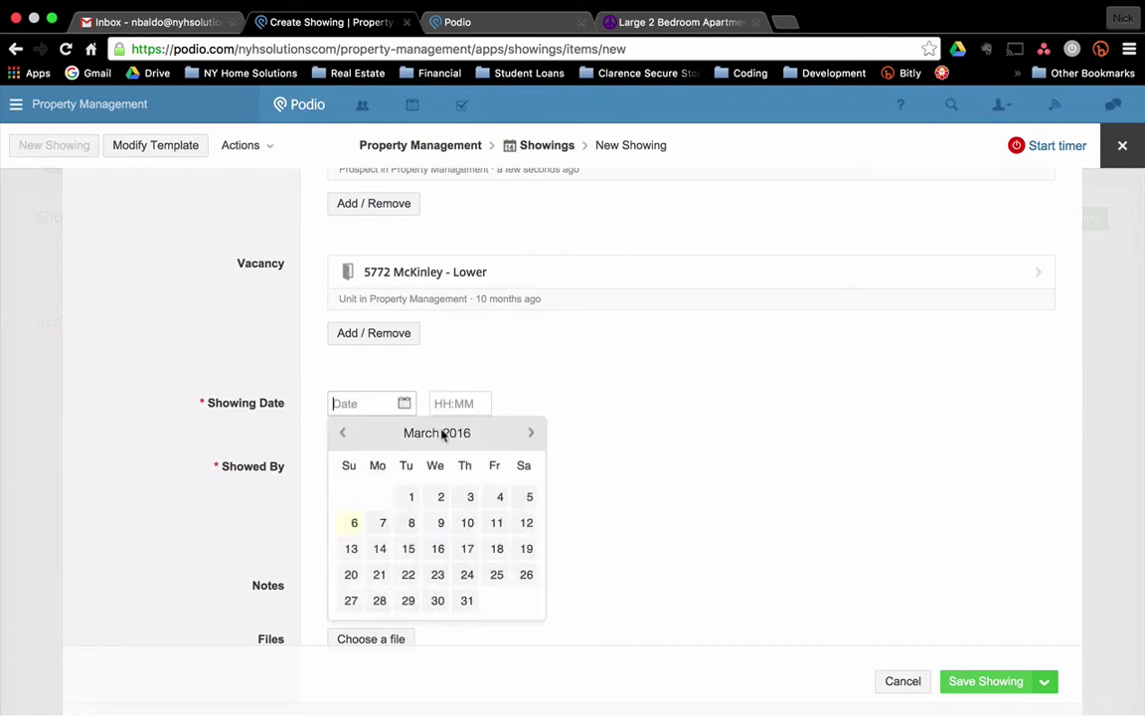
pyautogui.click(440, 523)
pyautogui.click(177, 380)
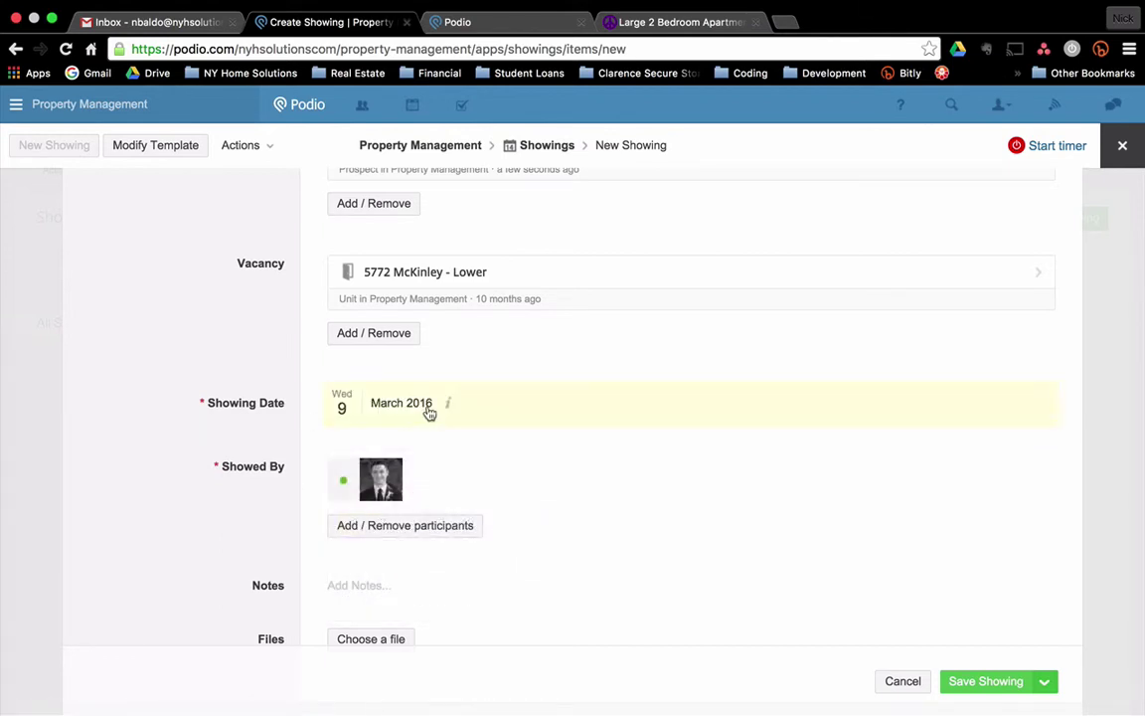
pyautogui.click(429, 412)
pyautogui.click(456, 404)
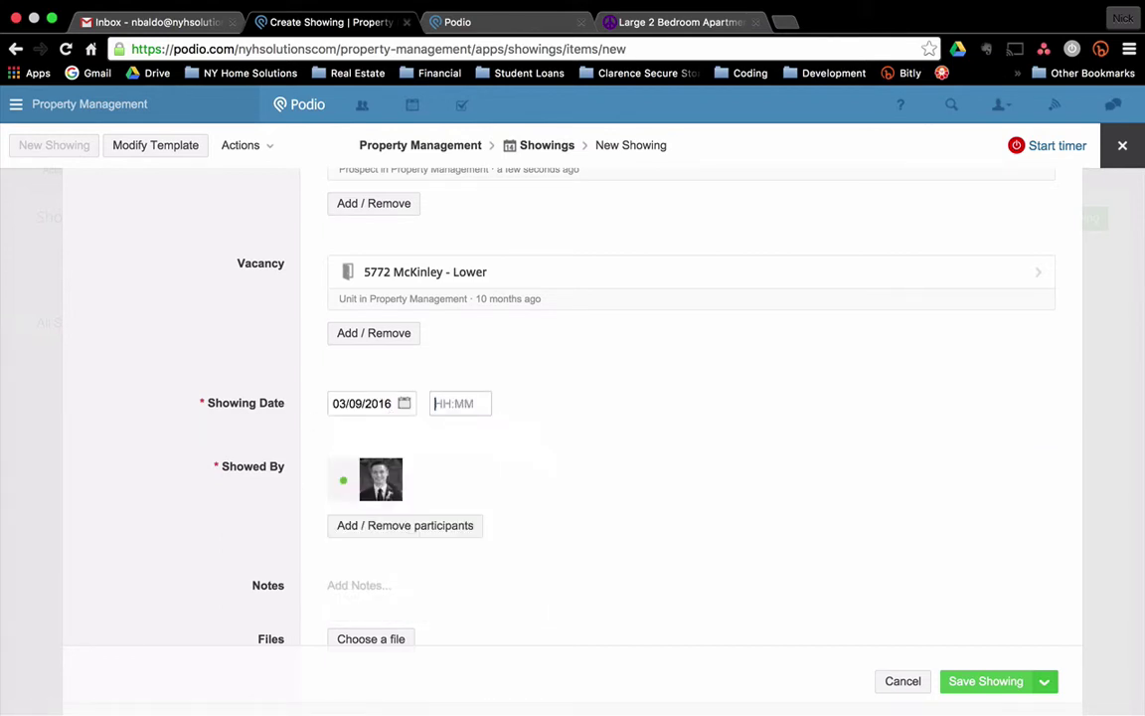
pyautogui.write('5:00 PM')
pyautogui.click(188, 485)
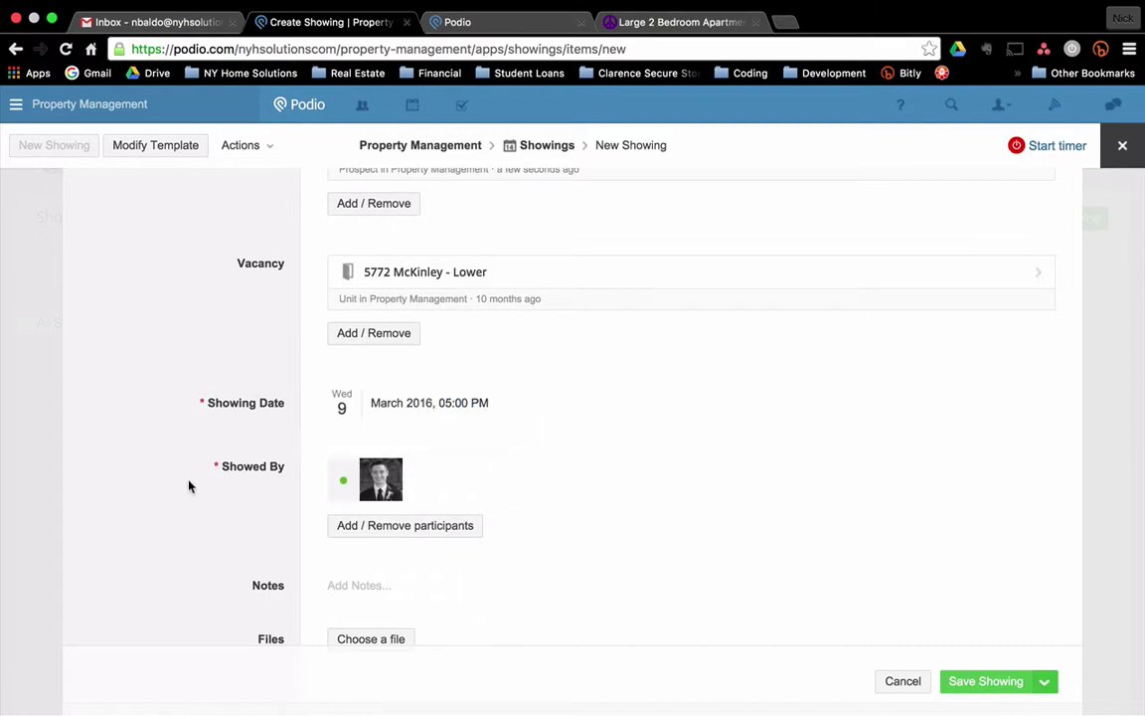
# Add the note 'Notified current tenant' and save the showing.
pyautogui.scroll(-2, 193, 523)
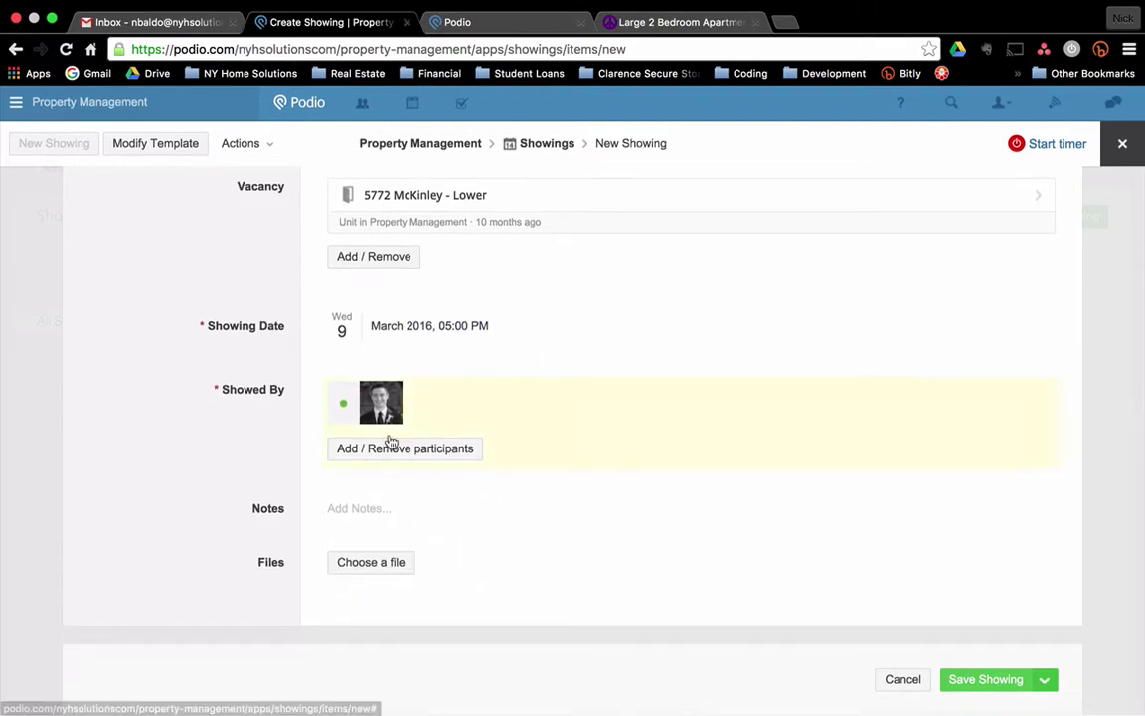
pyautogui.click(350, 508)
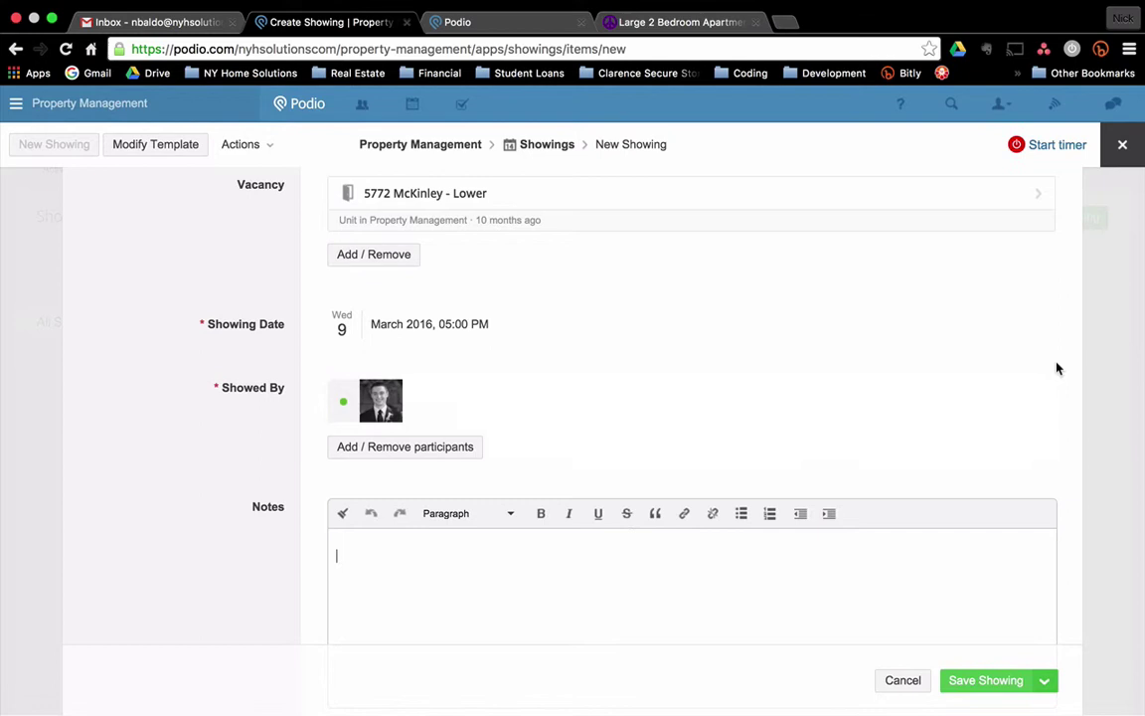
pyautogui.write('Notifie')
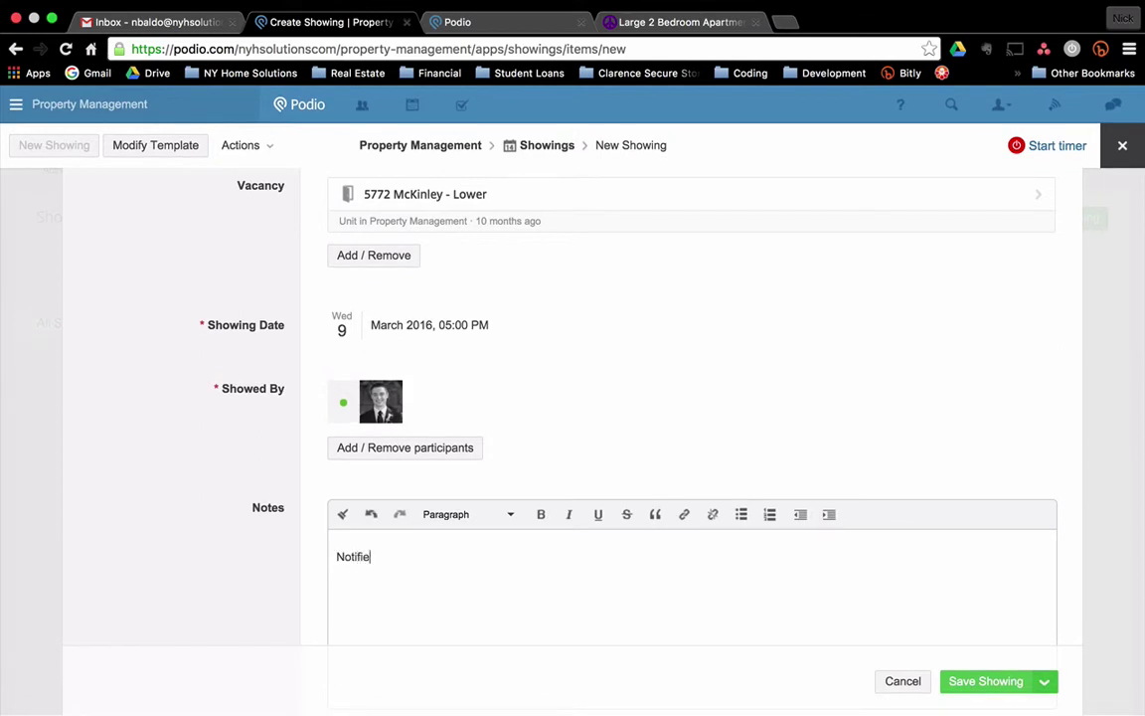
pyautogui.write('d ccurrent tenant')
pyautogui.click(1006, 686)
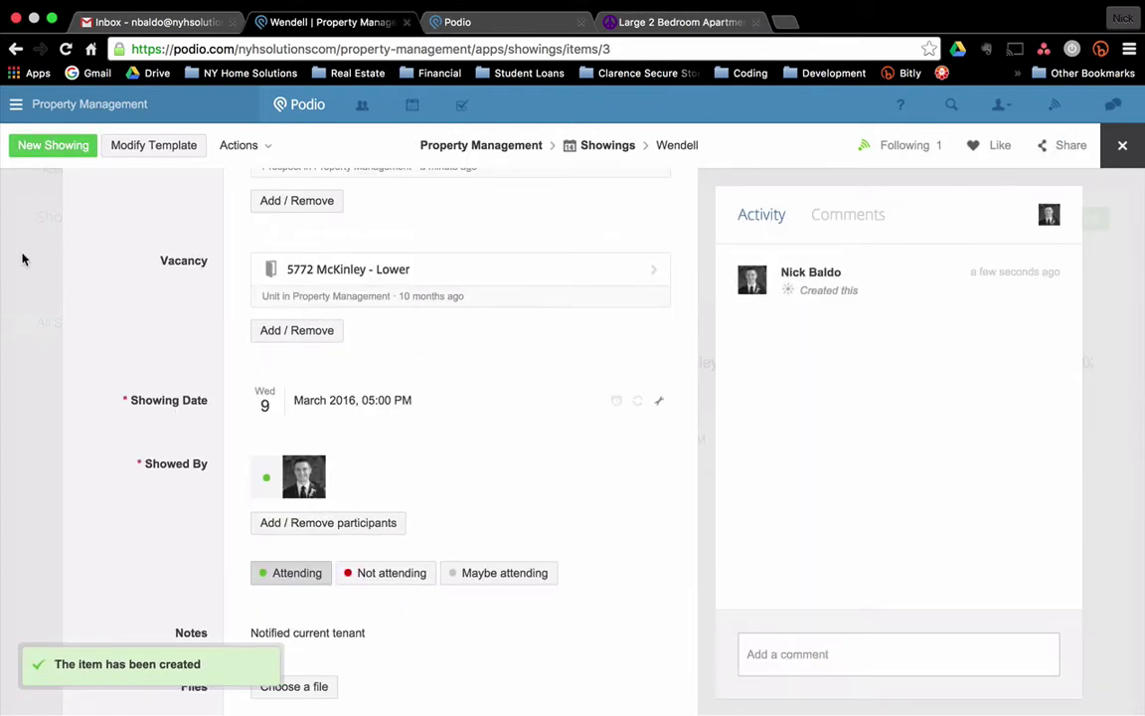
# Close the showing and start a blank new application in the Applications app.
pyautogui.click(31, 252)
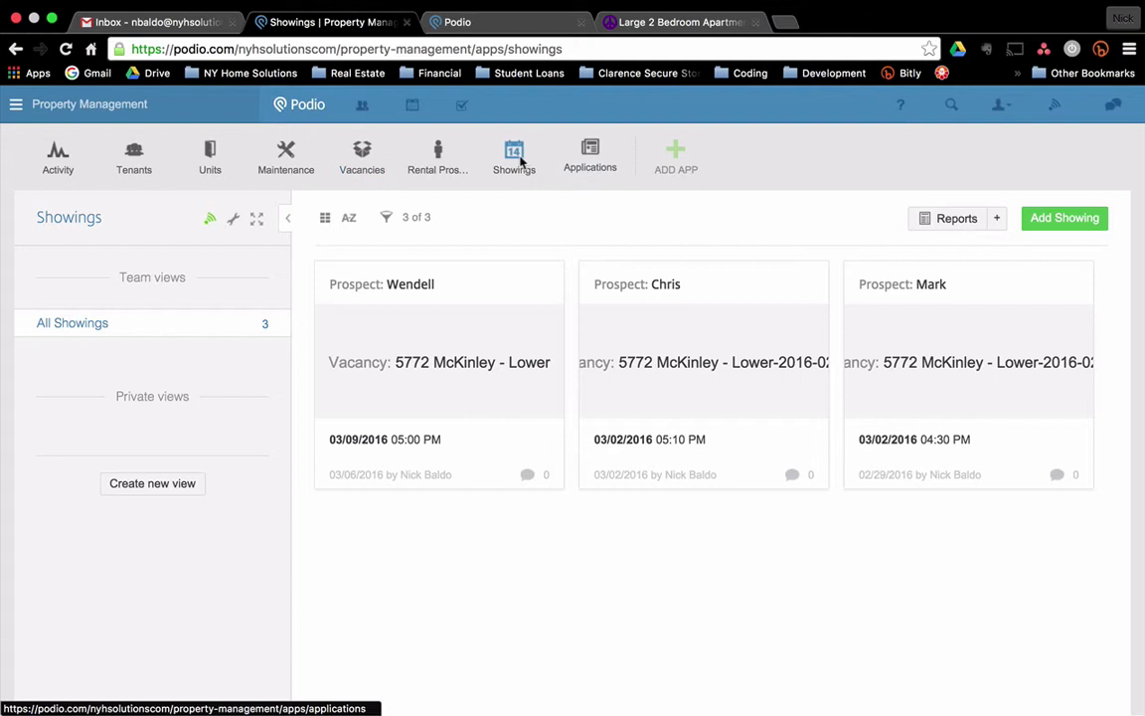
pyautogui.click(583, 154)
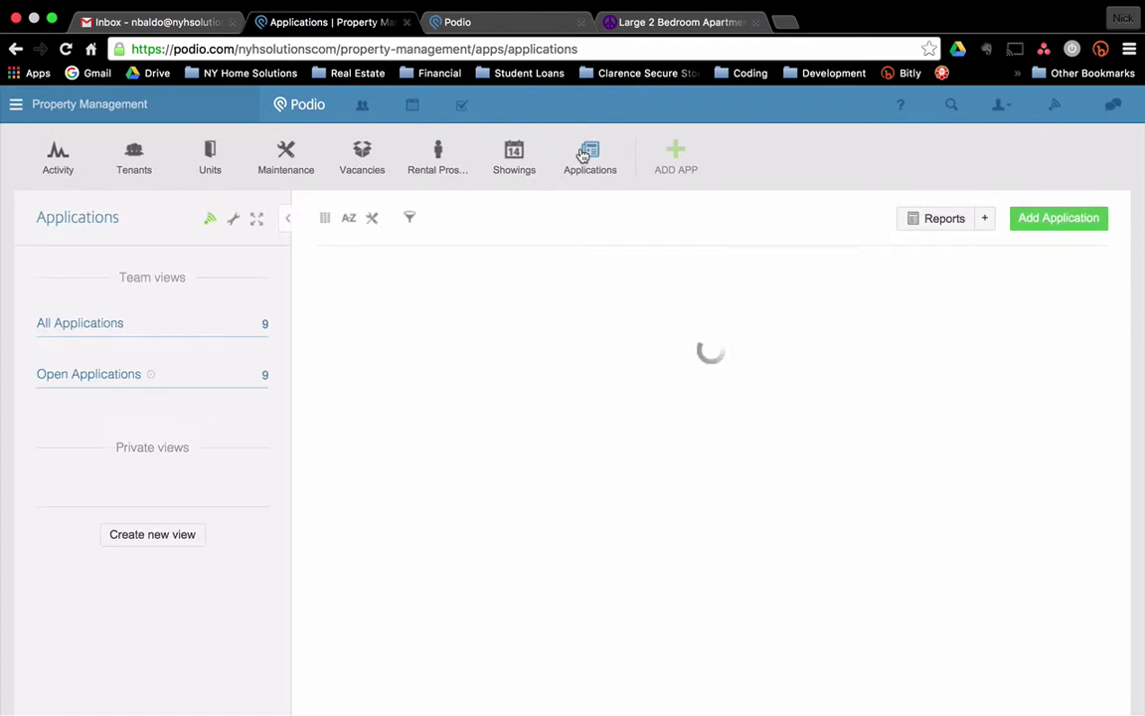
pyautogui.click(1070, 221)
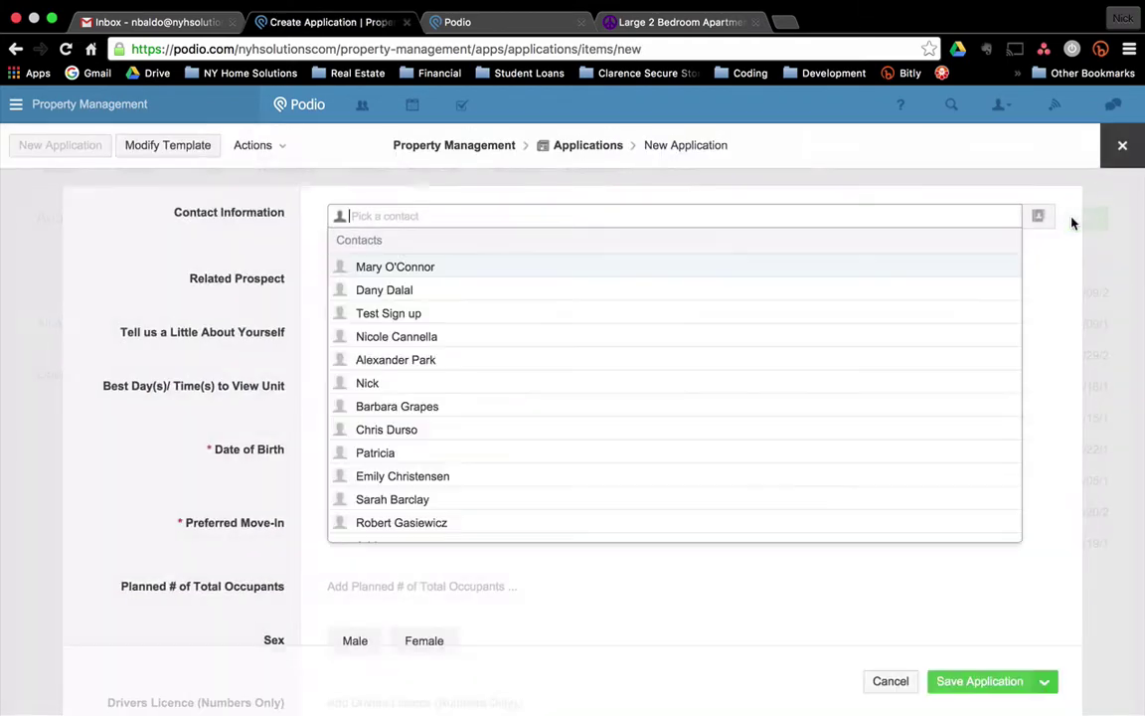
pyautogui.click(231, 247)
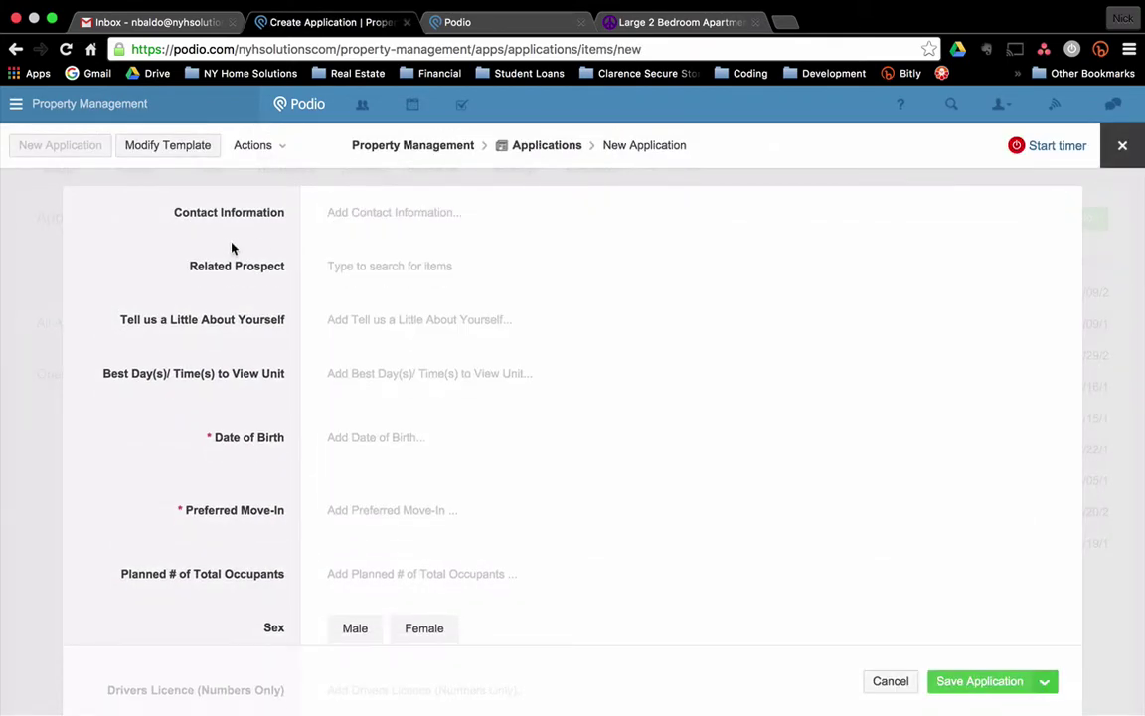
# On the Tenant Application web form, enter the applicant's name, phone number and e-mail, plus the note 'I have a cat'.
pyautogui.click(496, 22)
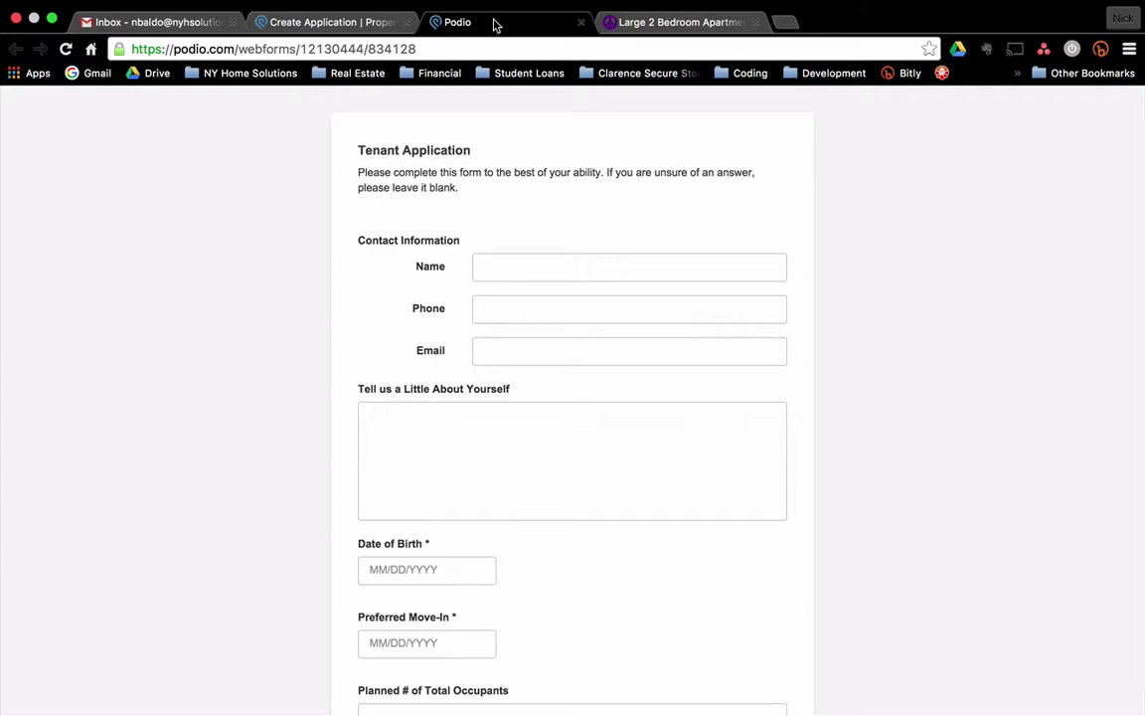
pyautogui.click(532, 268)
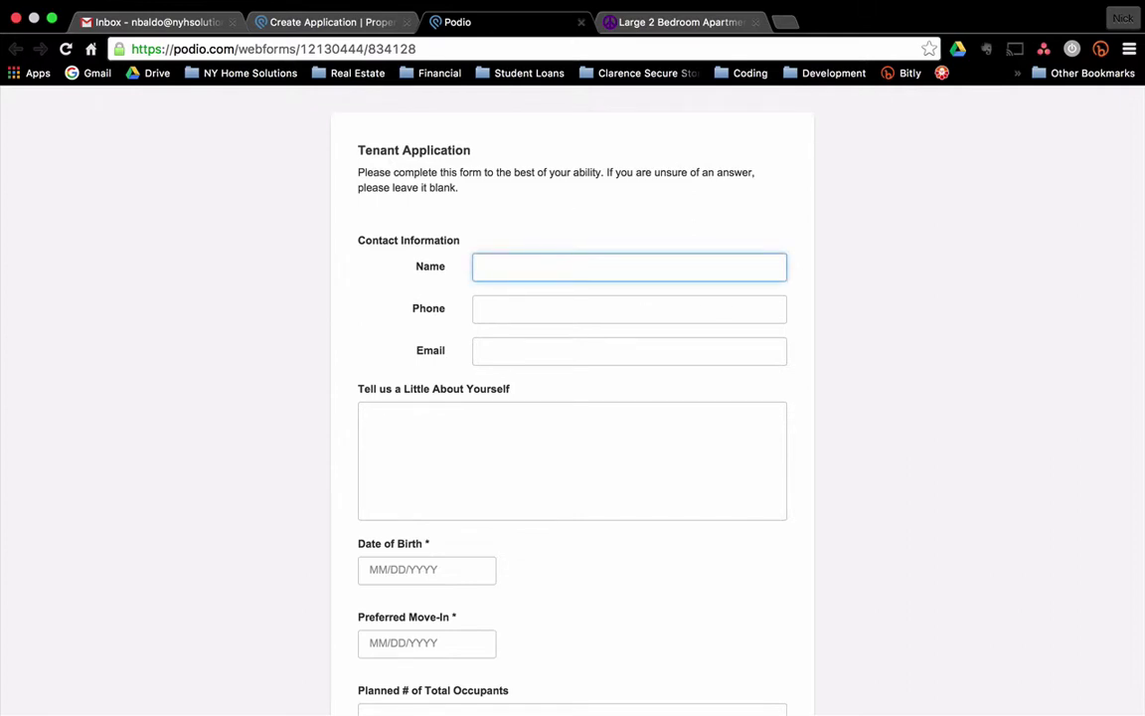
pyautogui.write('Wendell')
pyautogui.click(629, 309)
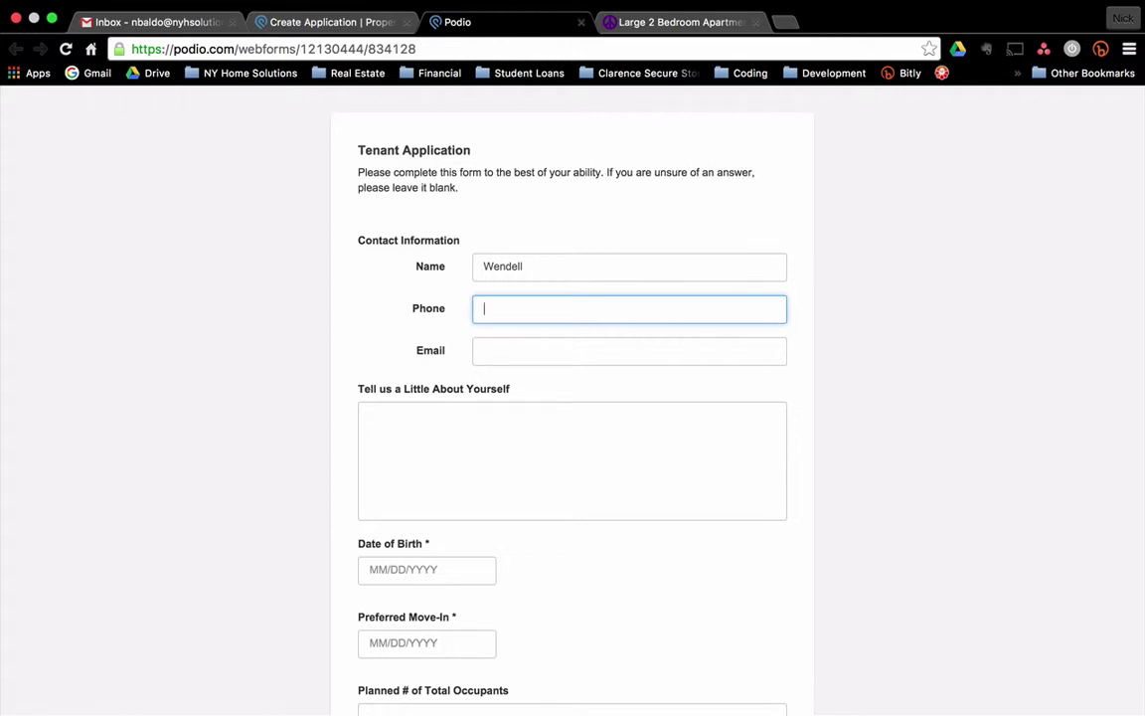
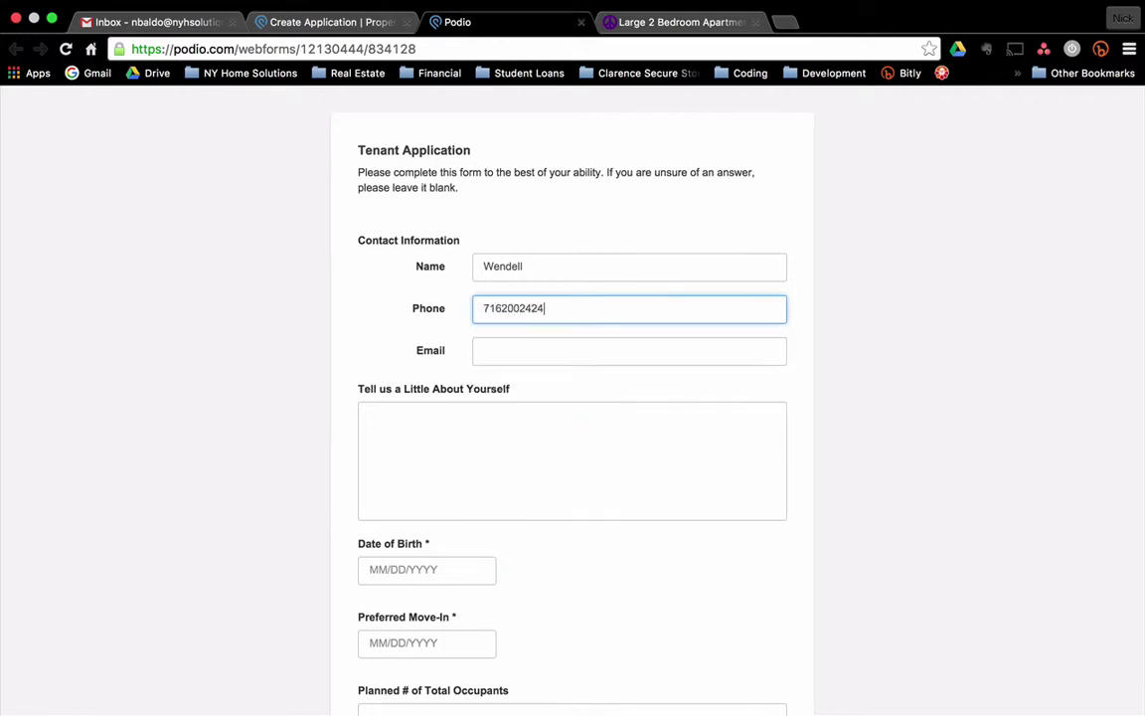
pyautogui.click(630, 351)
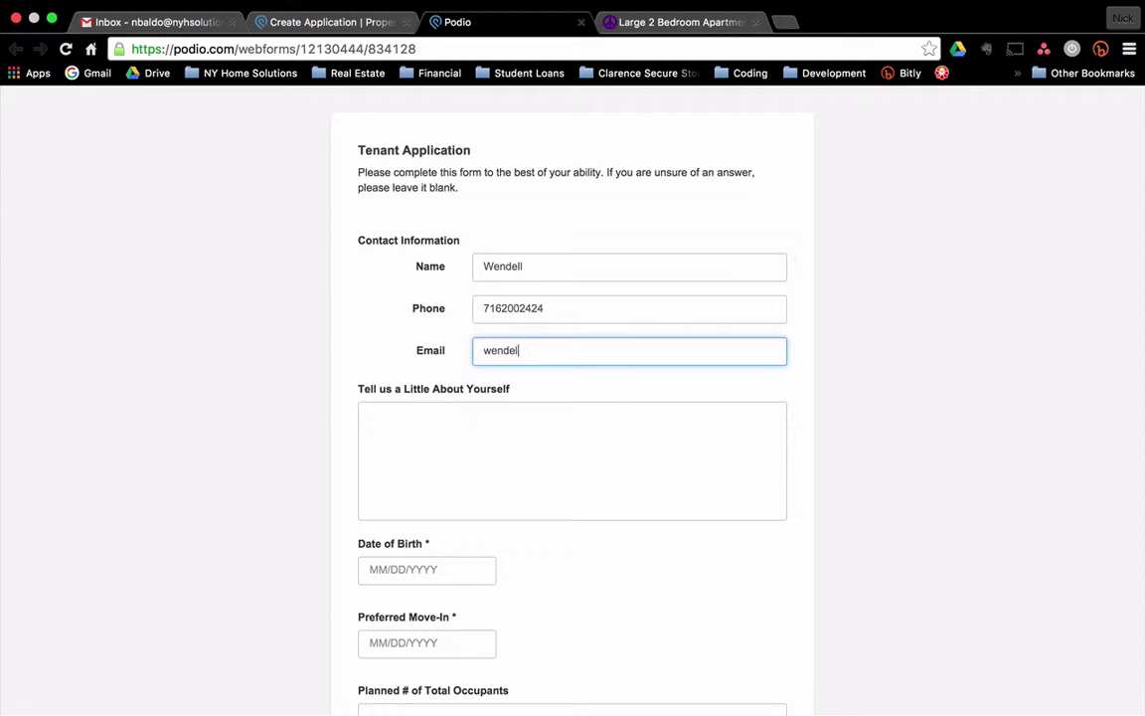
pyautogui.click(370, 416)
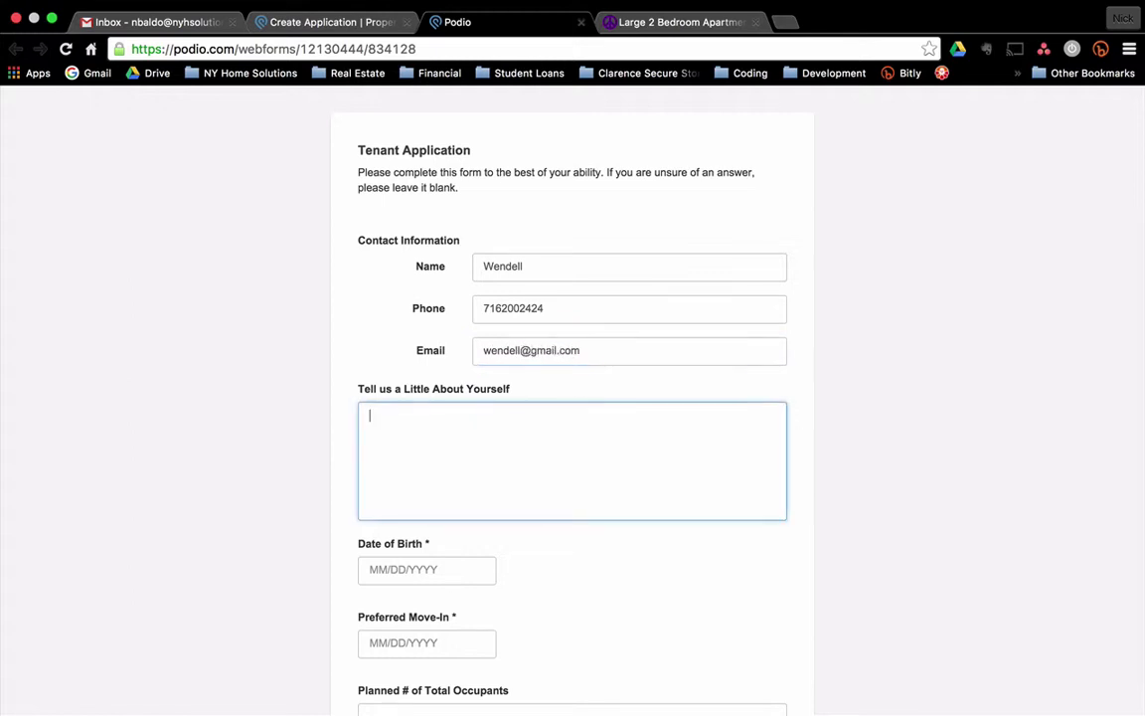
pyautogui.write('I have a cat')
# Set the Date of Birth to January 13, 2016.
pyautogui.press('Tab')
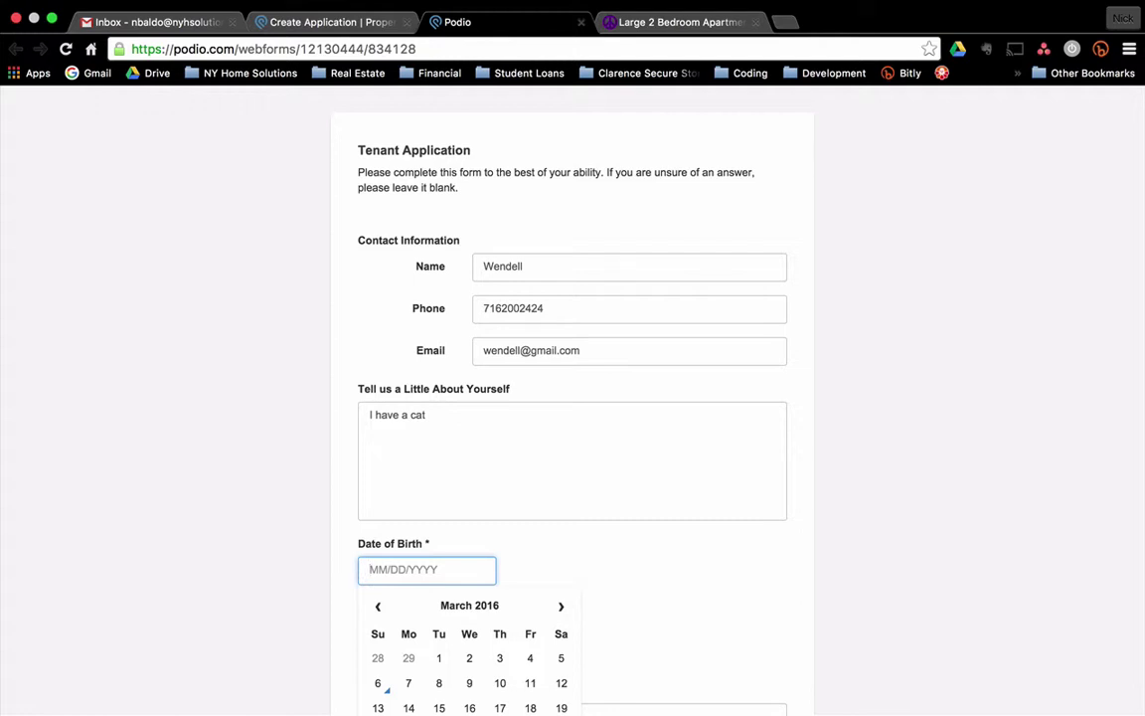
pyautogui.scroll(-3, 845, 238)
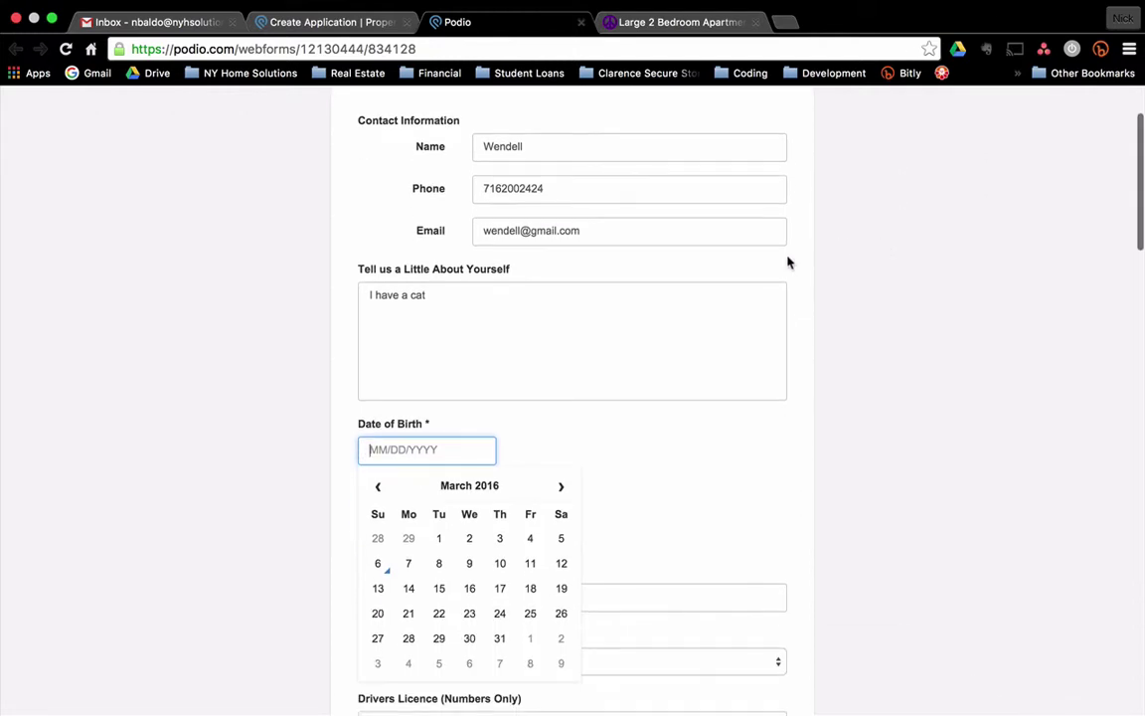
pyautogui.click(376, 486)
pyautogui.click(377, 486)
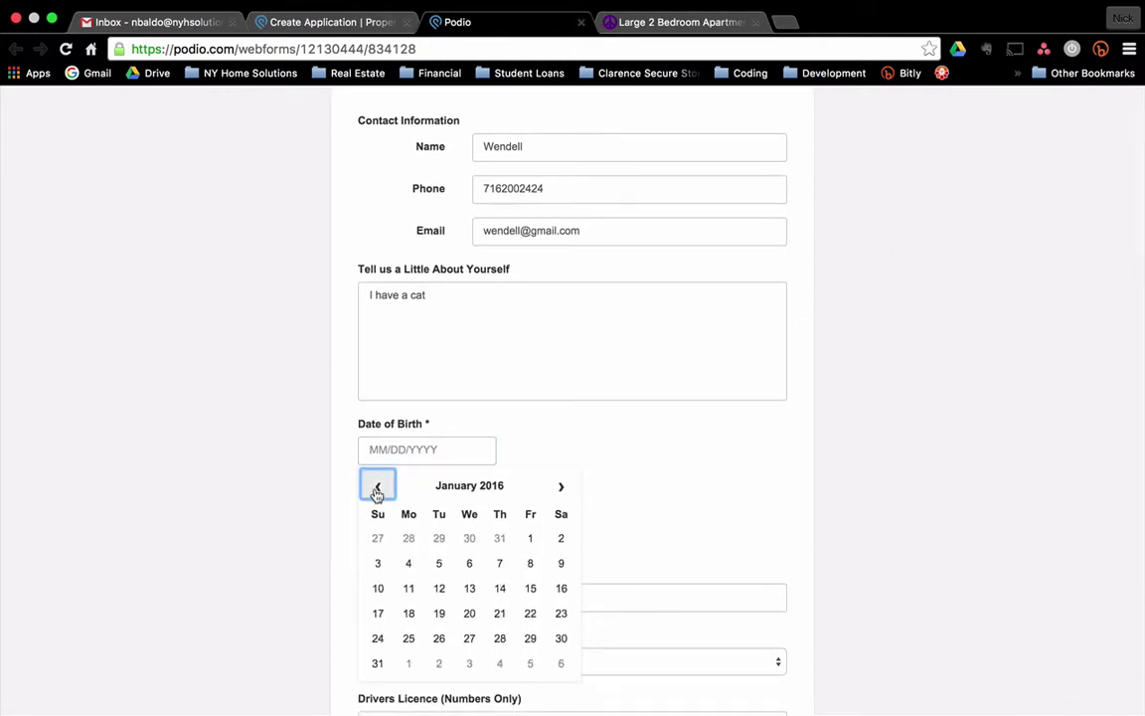
pyautogui.click(472, 587)
pyautogui.click(240, 493)
pyautogui.click(409, 523)
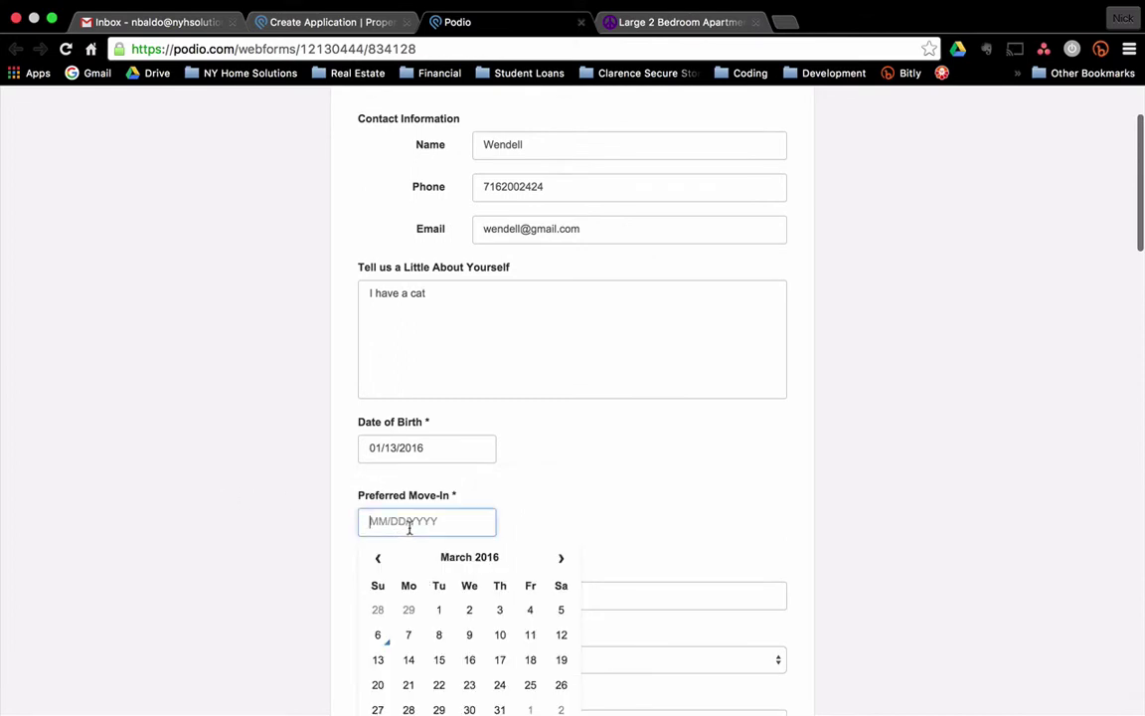
# Set the Preferred Move-In date to March 2, 2016.
pyautogui.click(469, 610)
pyautogui.scroll(-1, 239, 513)
pyautogui.click(238, 513)
pyautogui.scroll(-5, 823, 355)
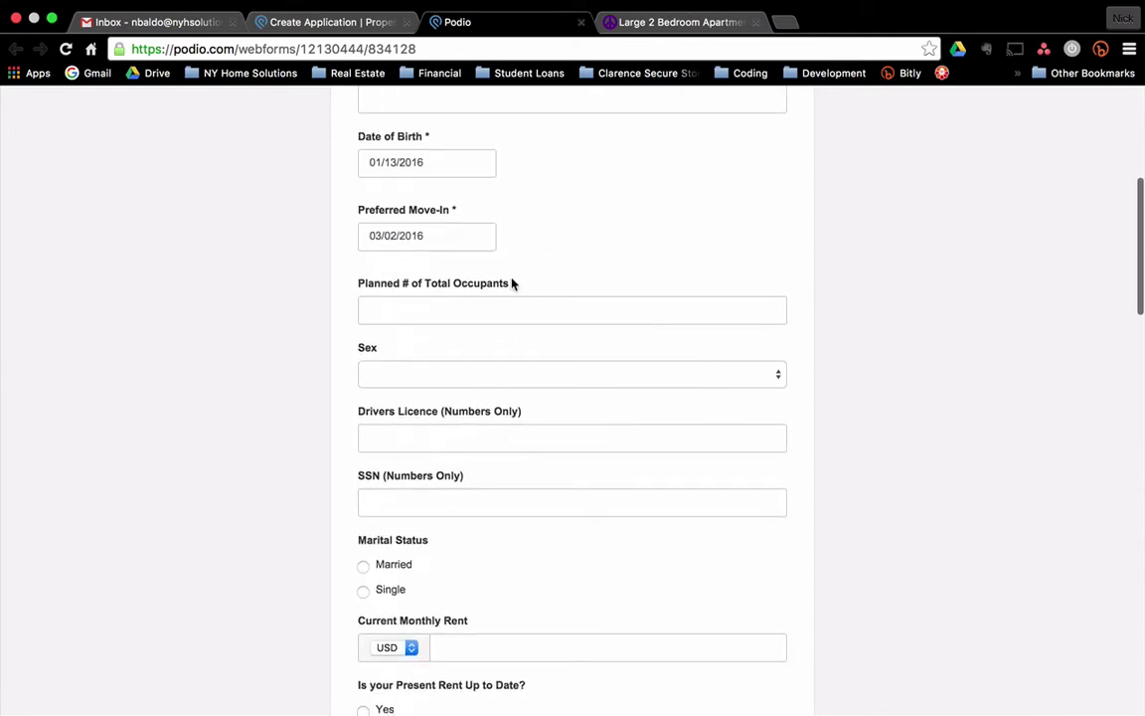
pyautogui.click(510, 305)
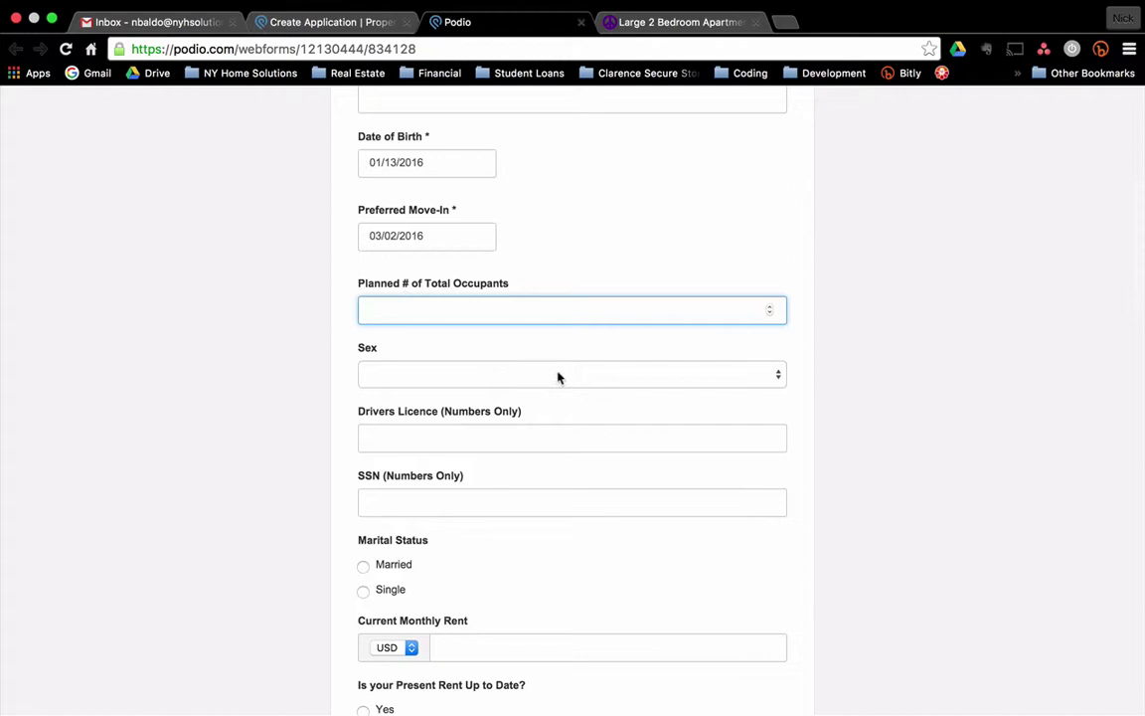
pyautogui.scroll(-1, 557, 377)
pyautogui.click(545, 423)
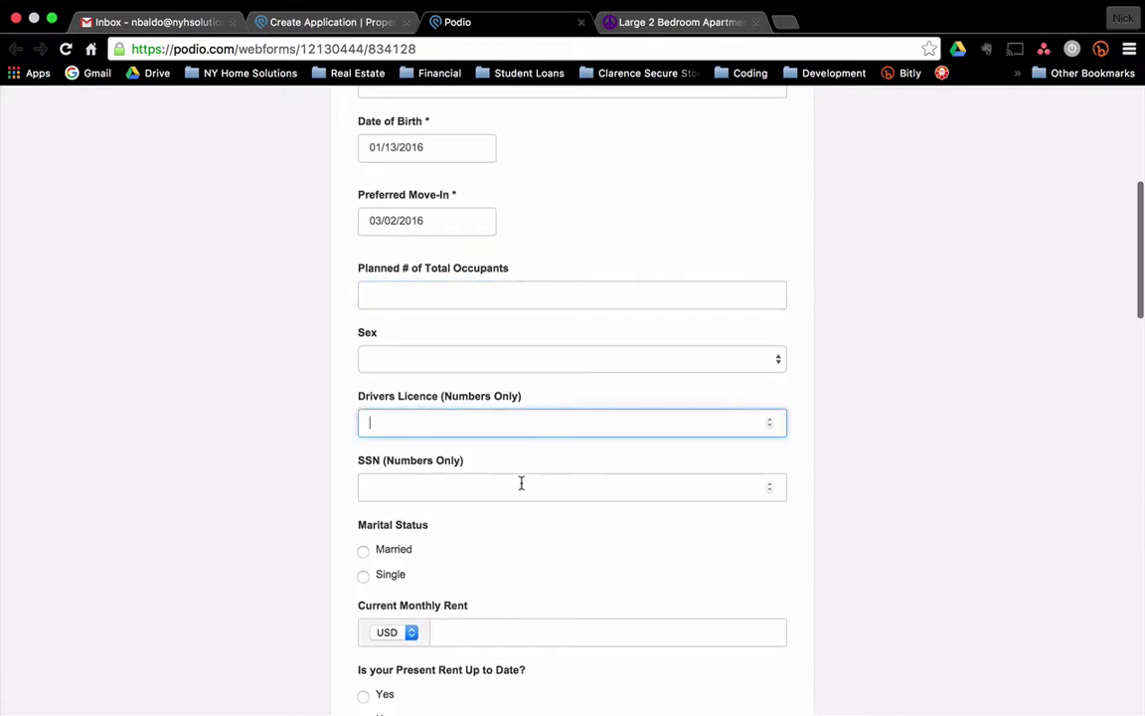
pyautogui.scroll(-3, 483, 478)
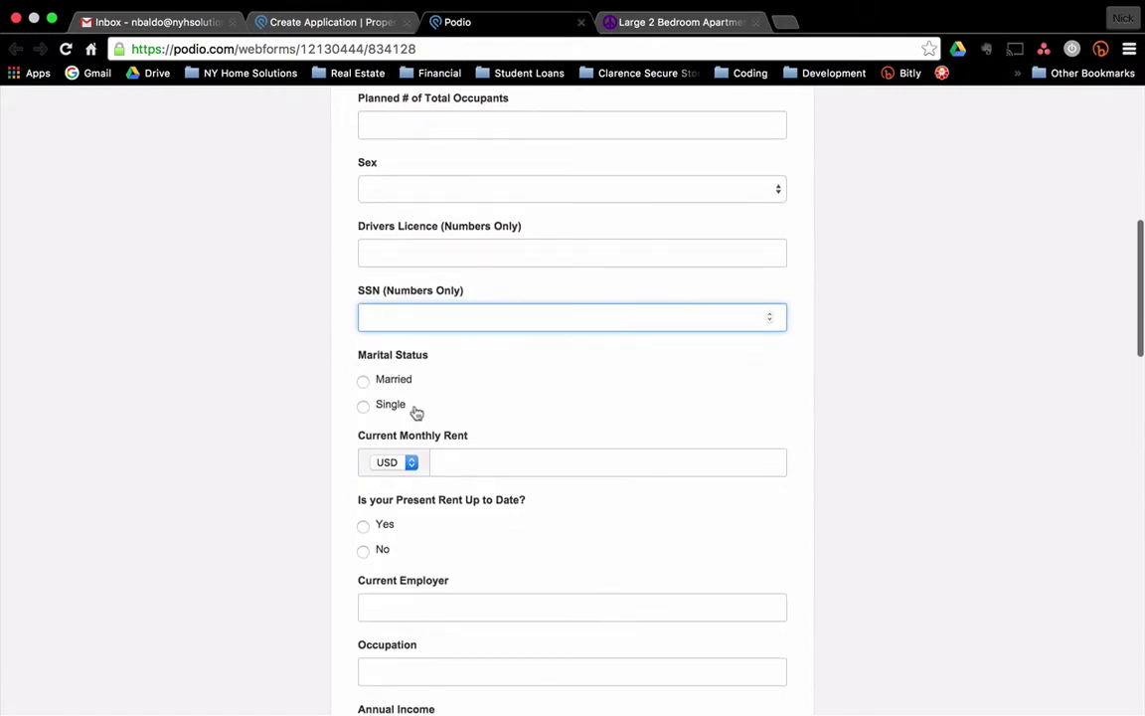
pyautogui.scroll(-3, 446, 411)
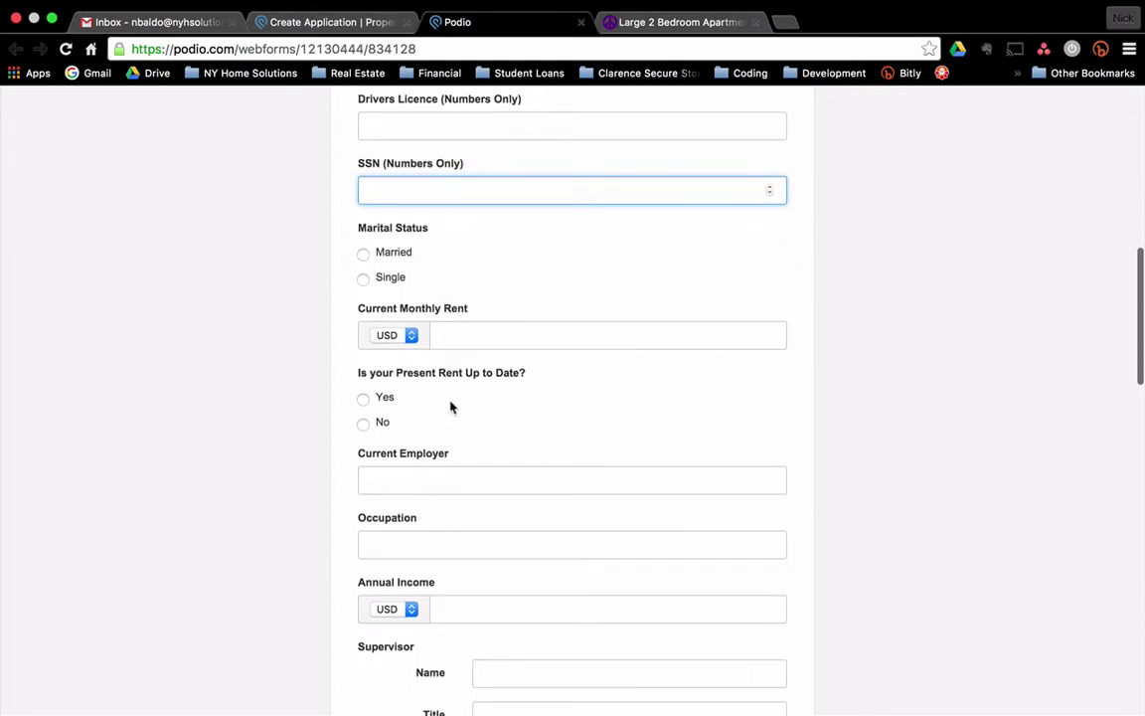
pyautogui.scroll(-2, 461, 395)
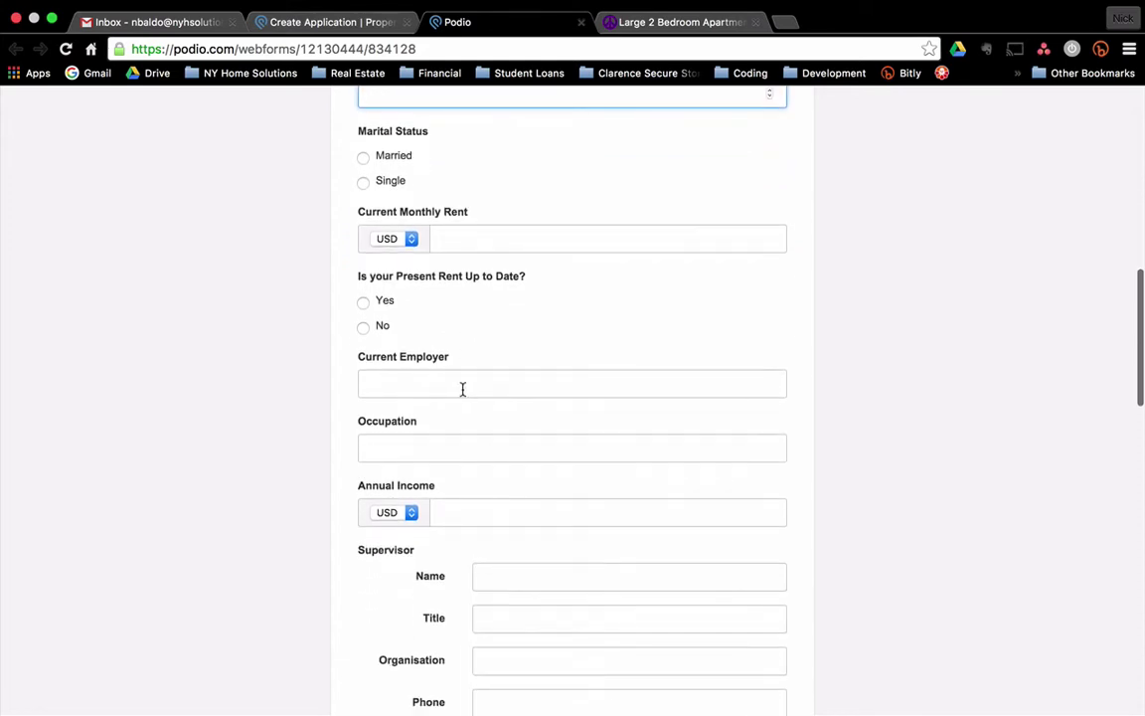
# Enter 2 planned years of residence and submit the tenant application.
pyautogui.click(501, 230)
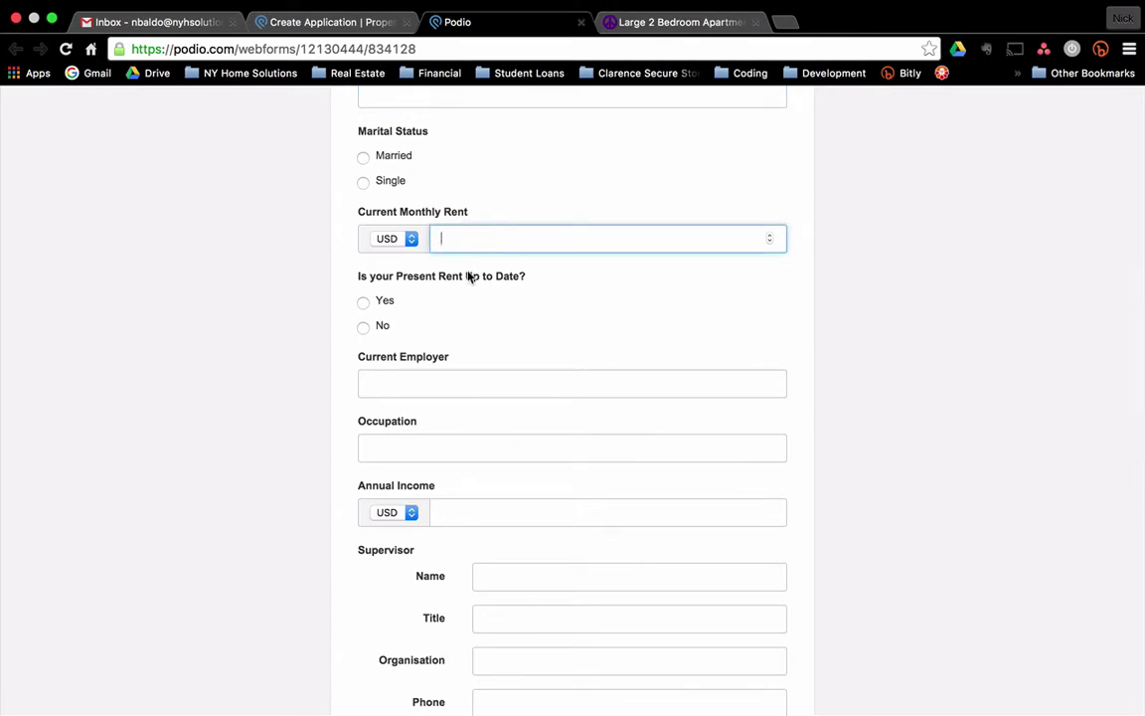
pyautogui.scroll(-3, 401, 356)
pyautogui.click(422, 243)
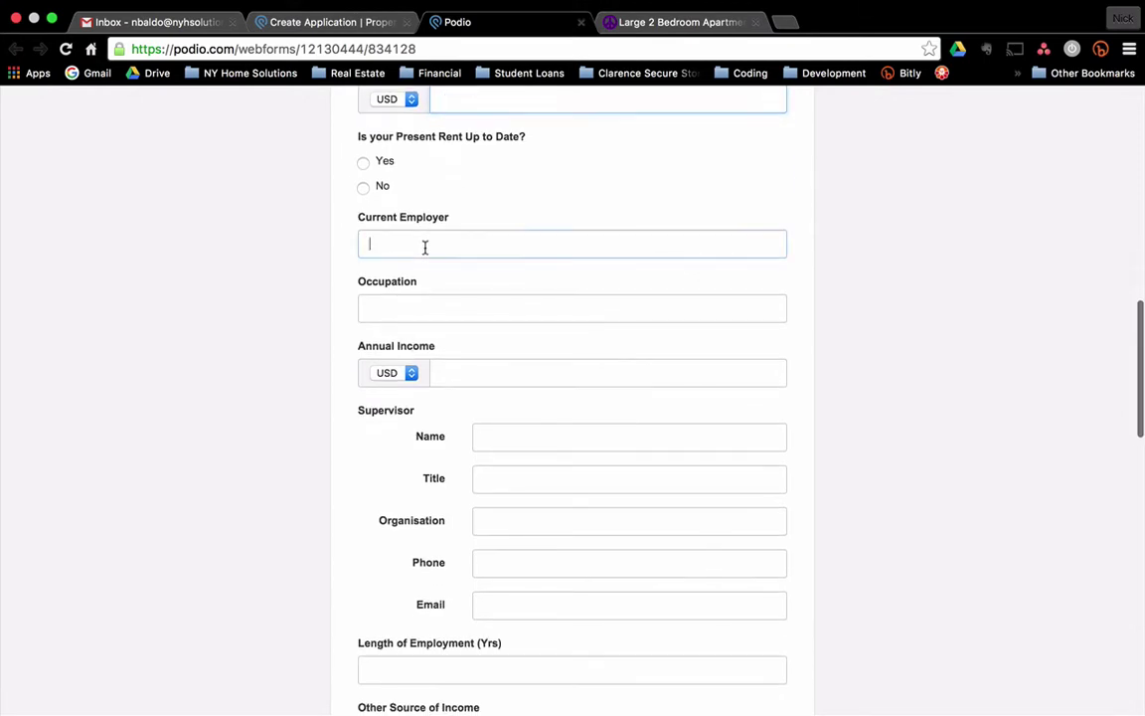
pyautogui.scroll(-4, 502, 397)
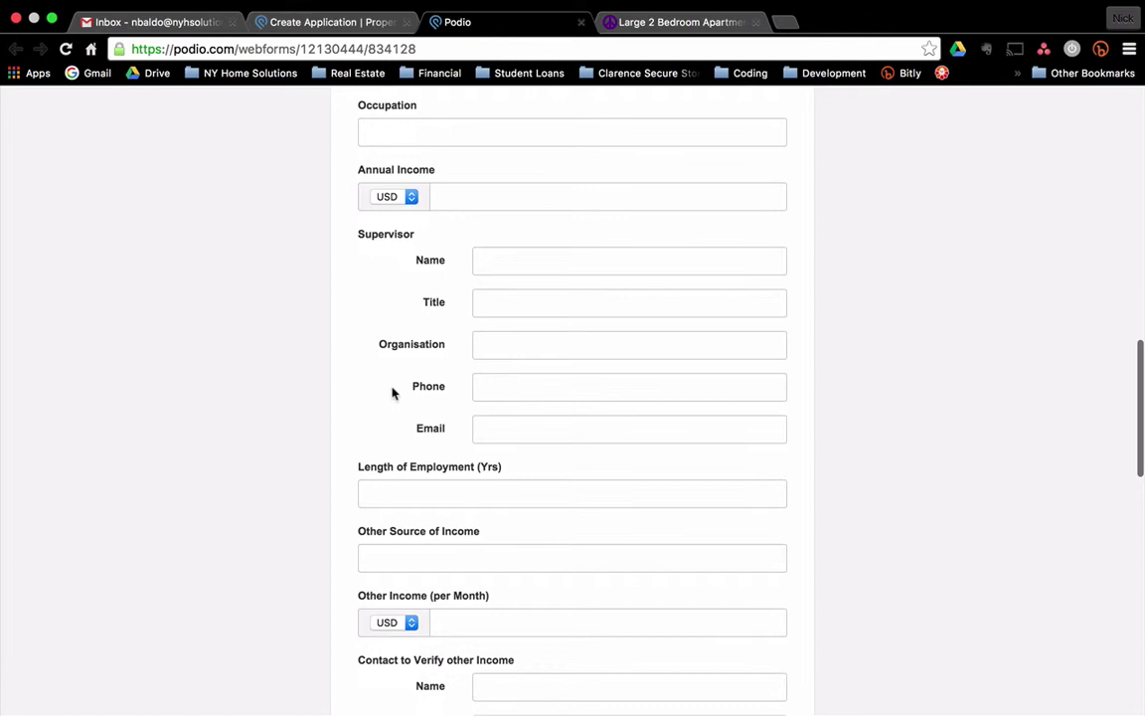
pyautogui.scroll(-10, 395, 402)
pyautogui.scroll(-11, 402, 404)
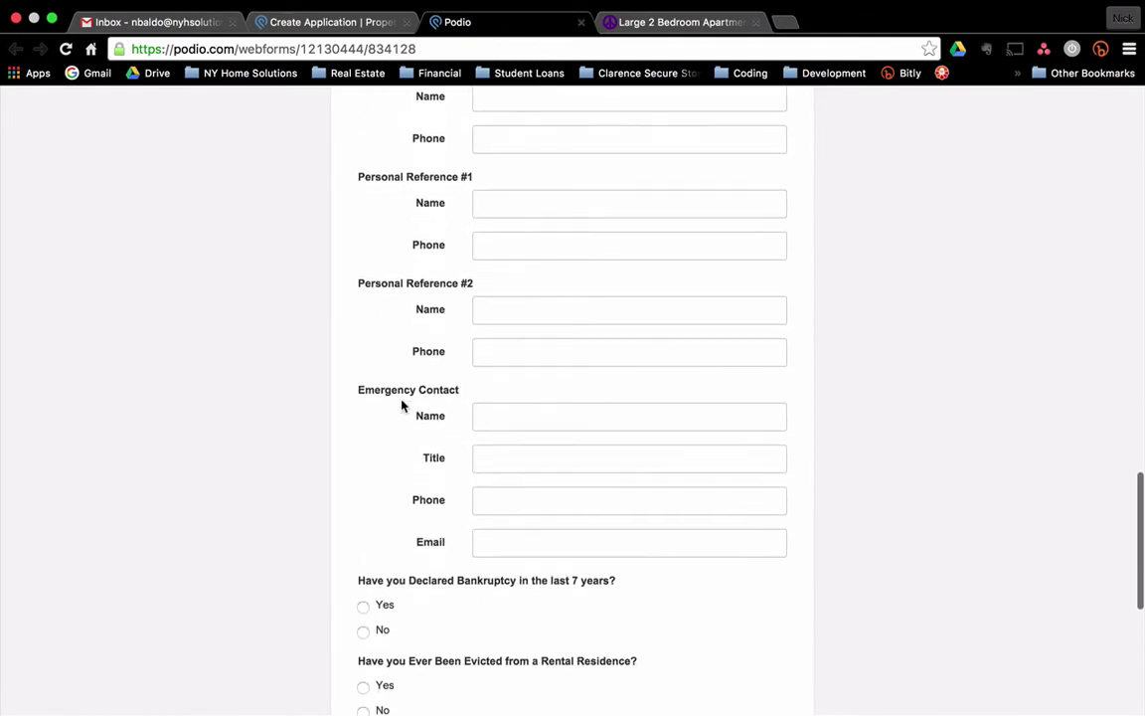
pyautogui.scroll(-1, 417, 402)
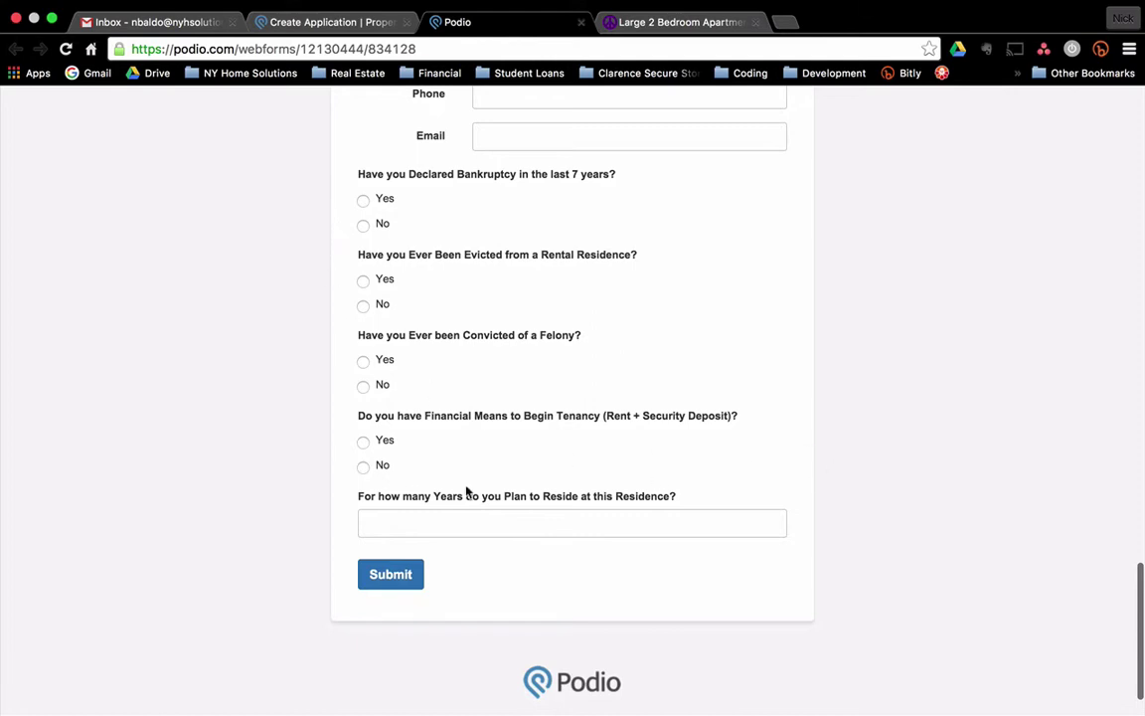
pyautogui.click(478, 521)
pyautogui.write('2')
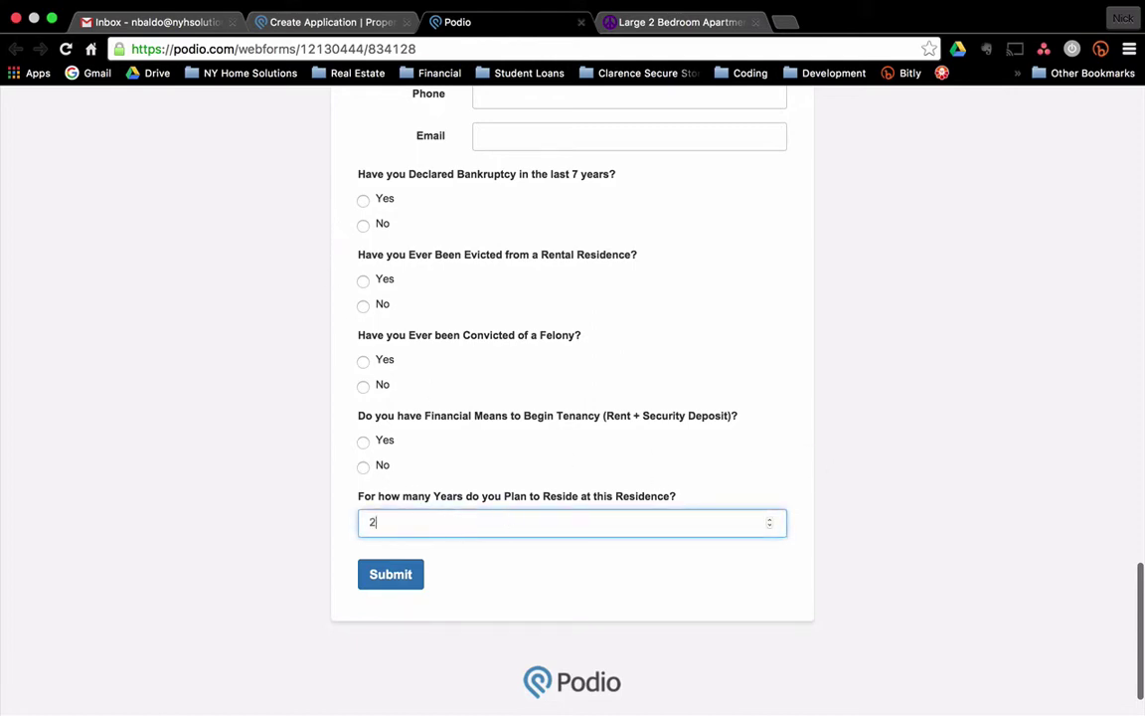
pyautogui.write('e')
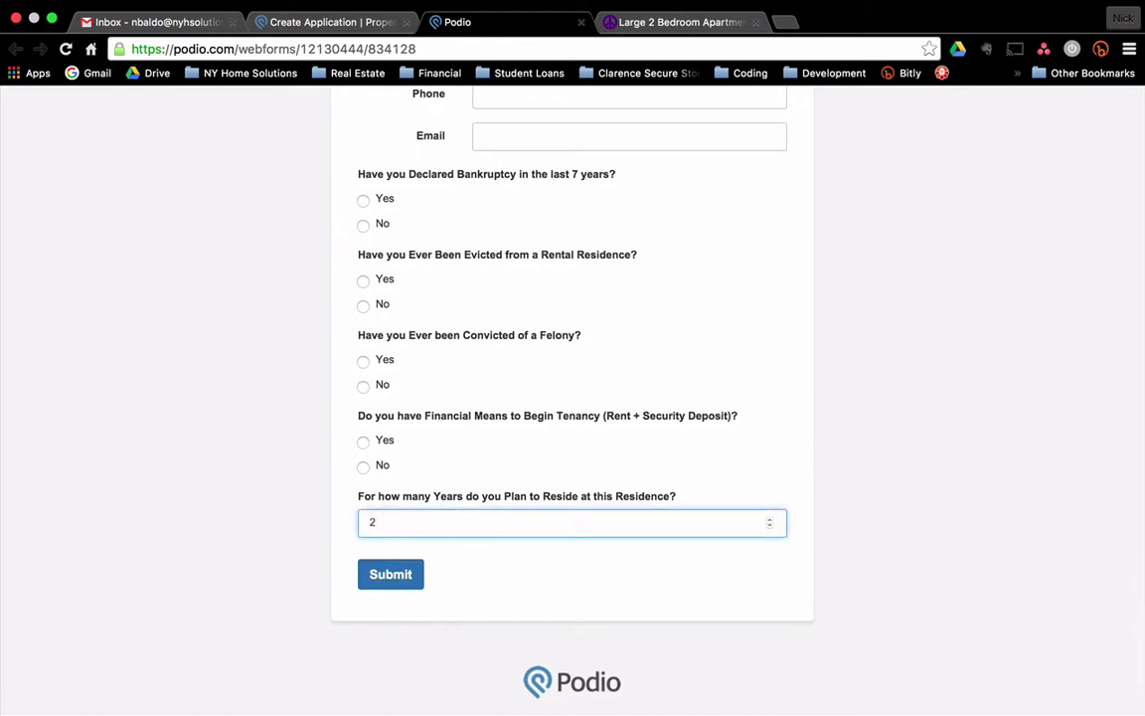
pyautogui.click(413, 578)
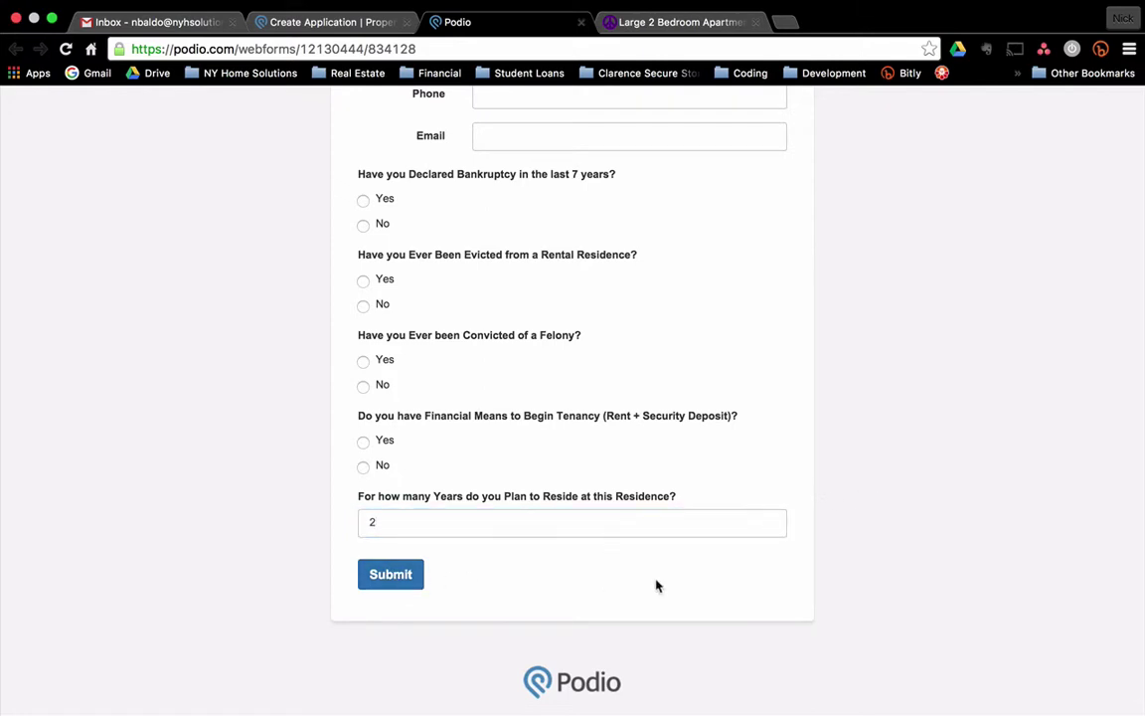
pyautogui.scroll(-1, 497, 557)
pyautogui.click(393, 515)
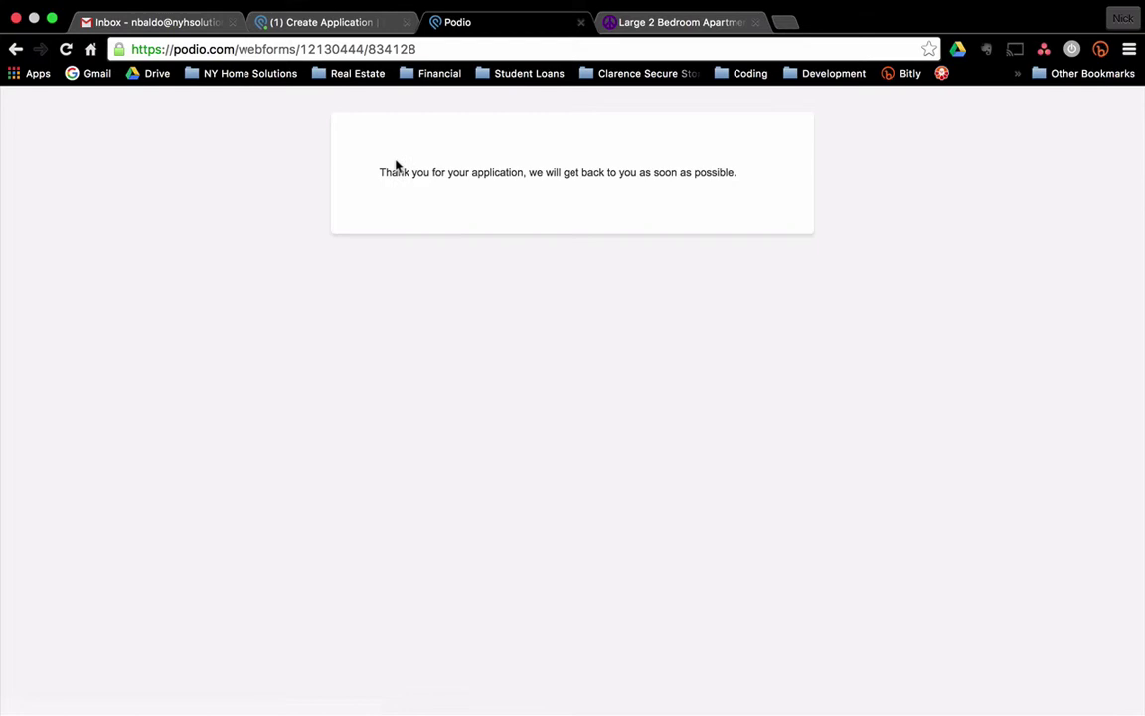
# Set the new application's Related Prospect to the applicant's prospect record, then go to Rental Prospects.
pyautogui.click(321, 22)
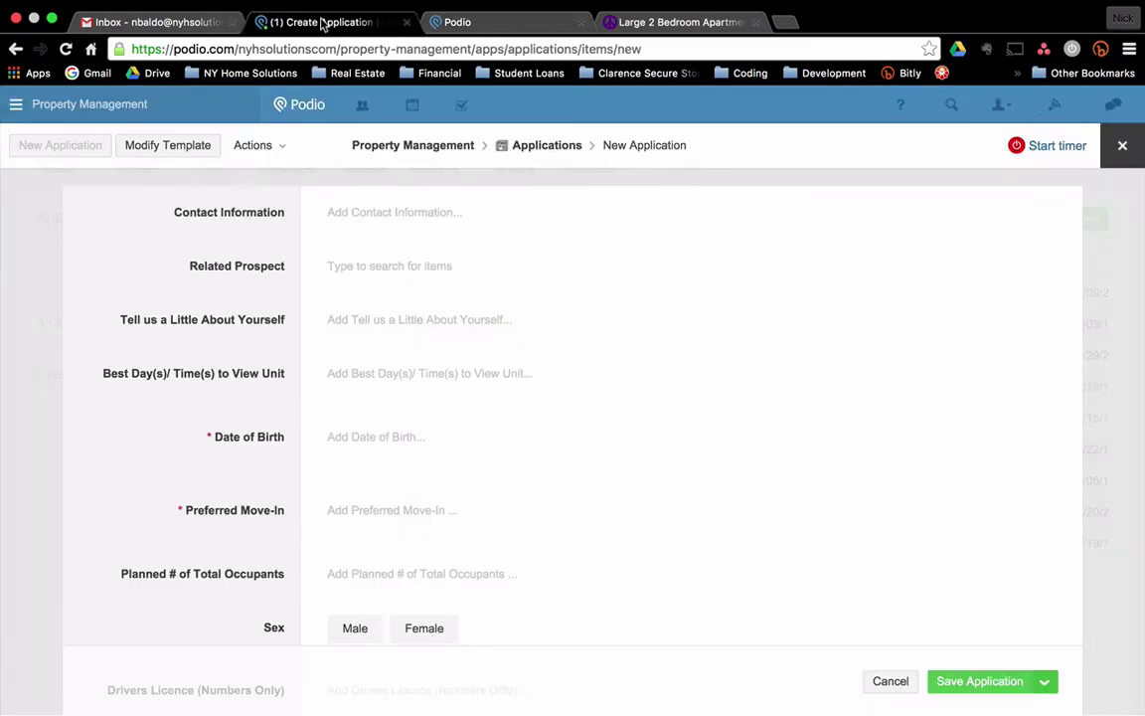
pyautogui.click(104, 631)
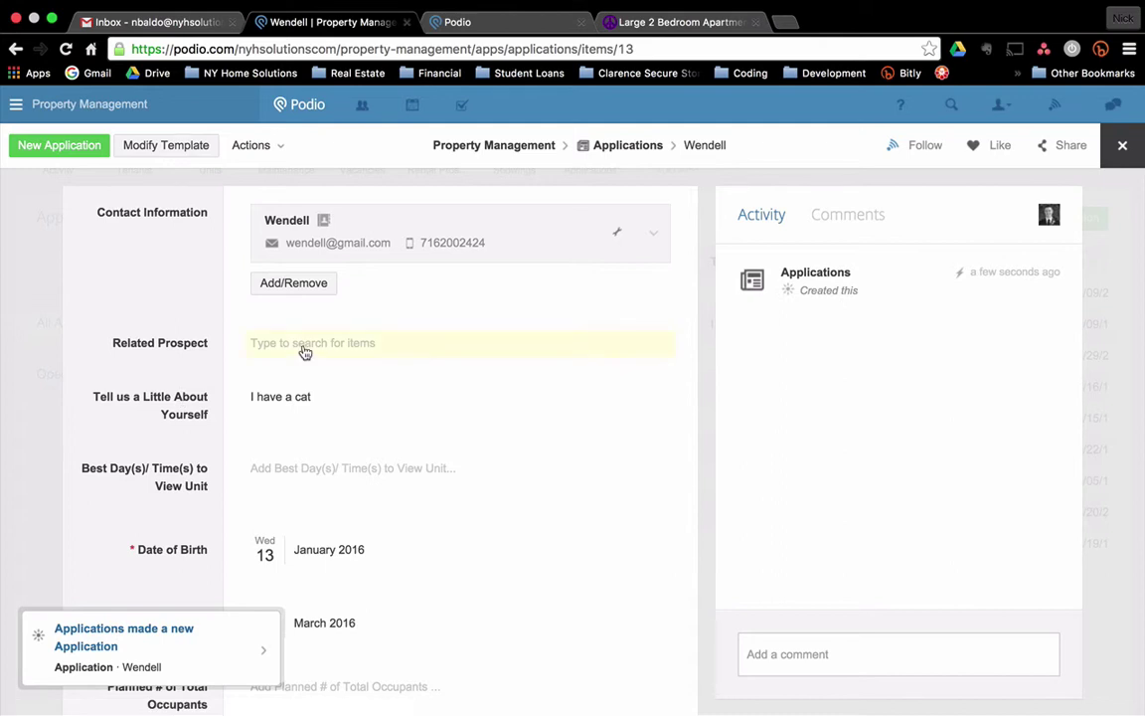
pyautogui.click(305, 350)
pyautogui.click(304, 394)
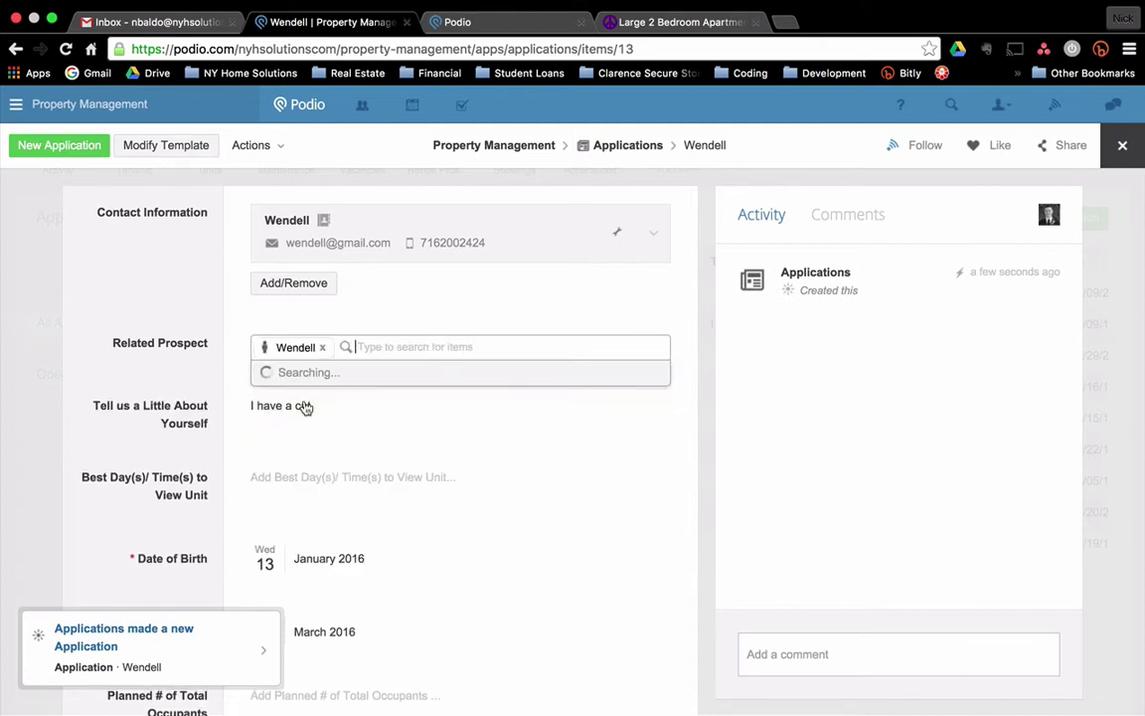
pyautogui.click(121, 286)
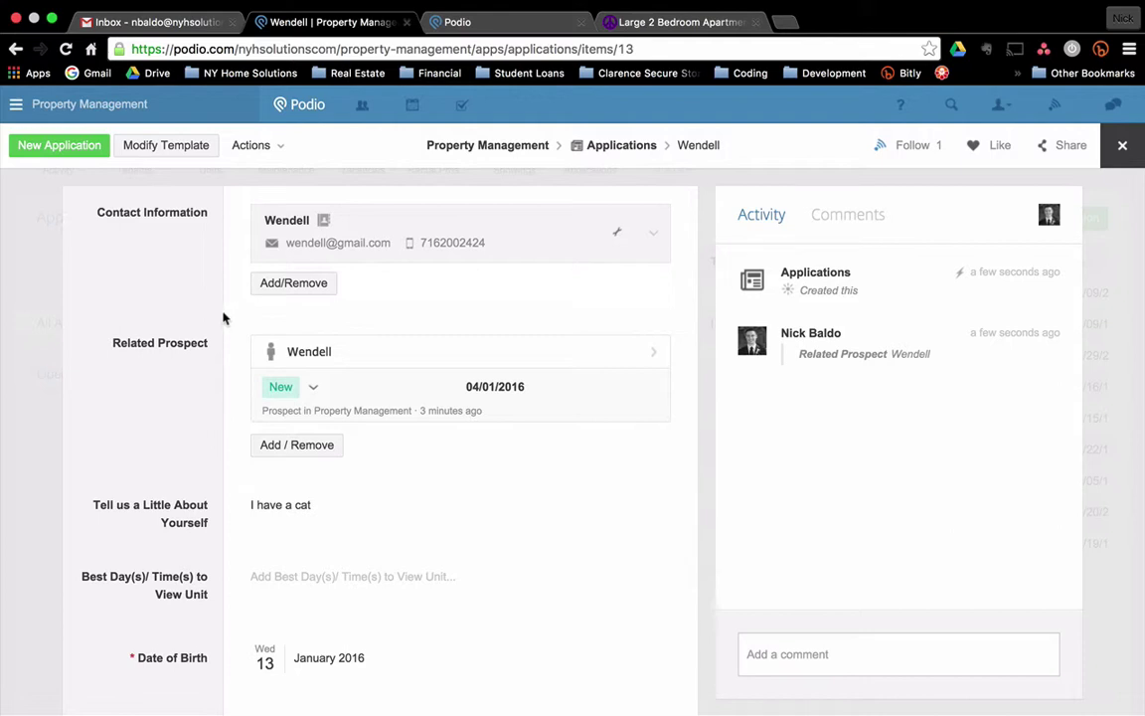
pyautogui.click(51, 284)
pyautogui.click(425, 159)
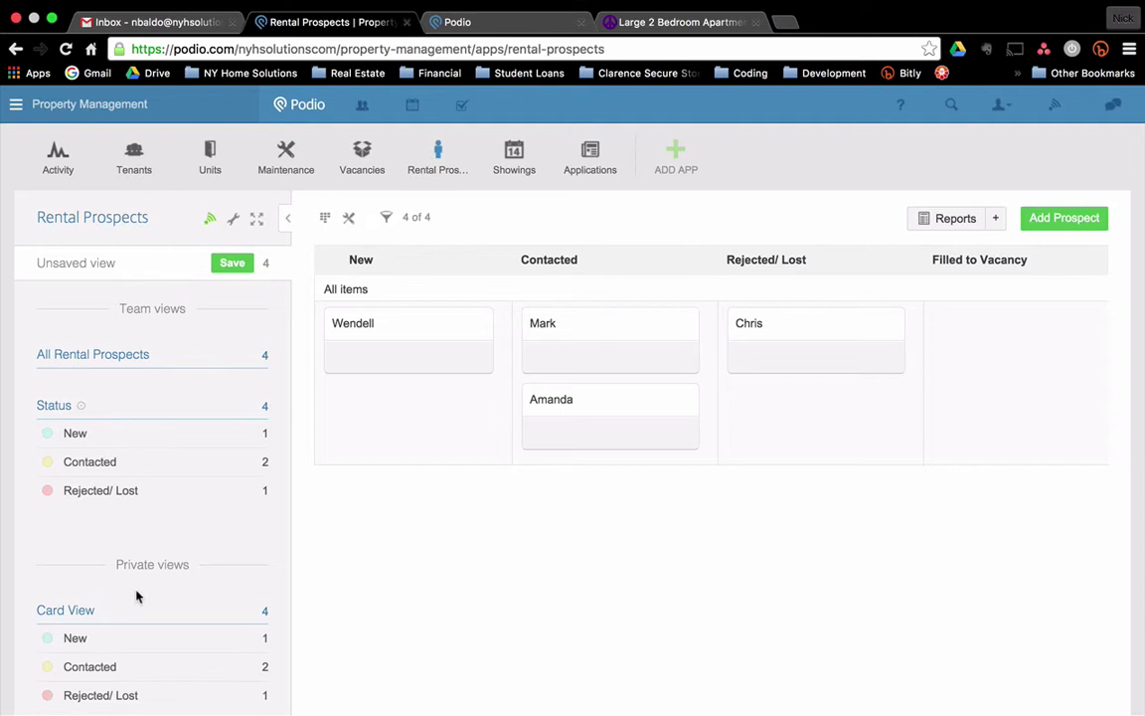
# Switch the prospects list to Card layout, with columns grouped by Status and rows left ungrouped.
pyautogui.click(61, 614)
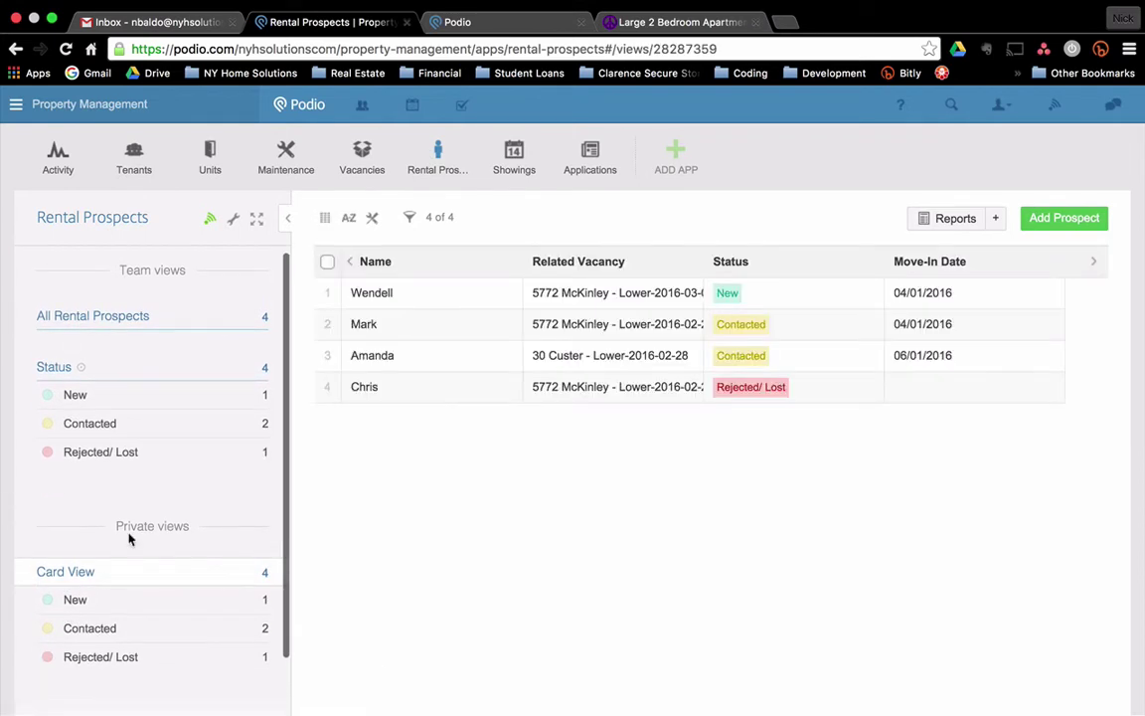
pyautogui.click(326, 217)
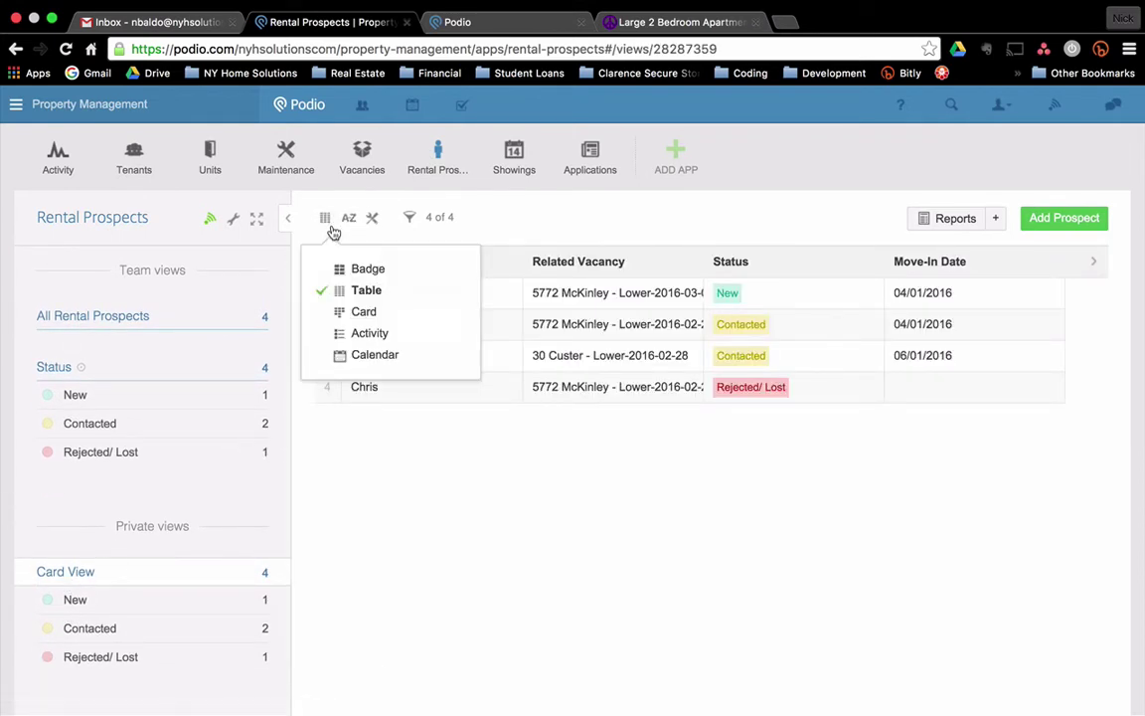
pyautogui.click(359, 315)
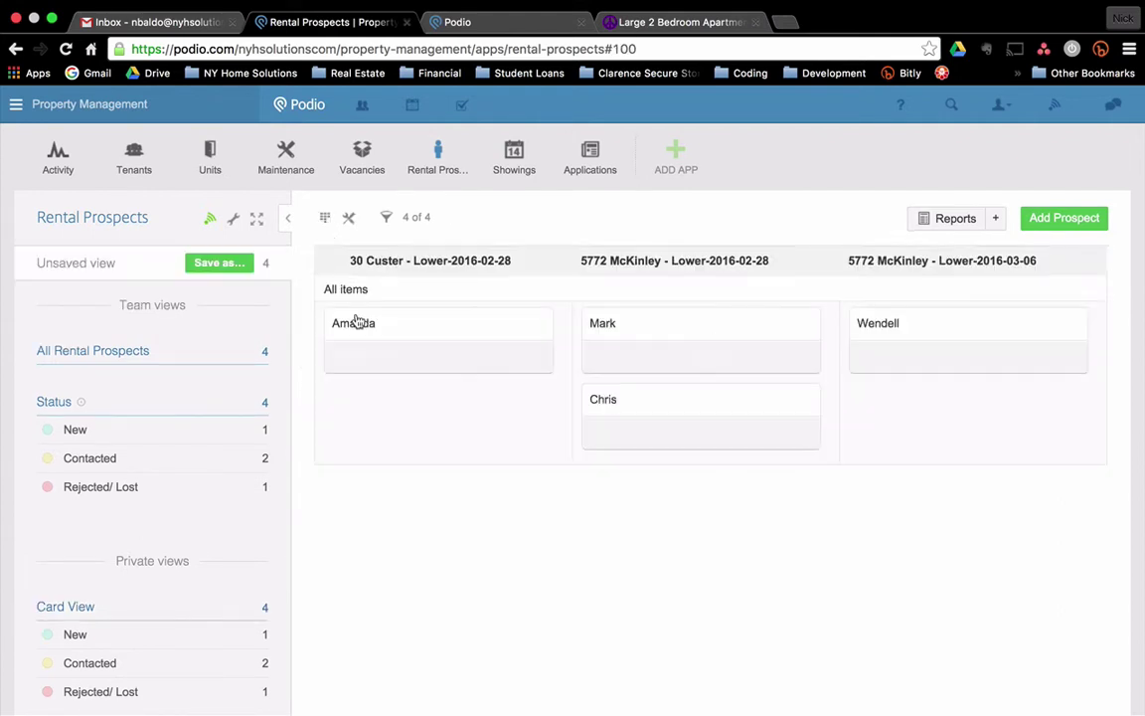
pyautogui.click(348, 217)
pyautogui.click(452, 296)
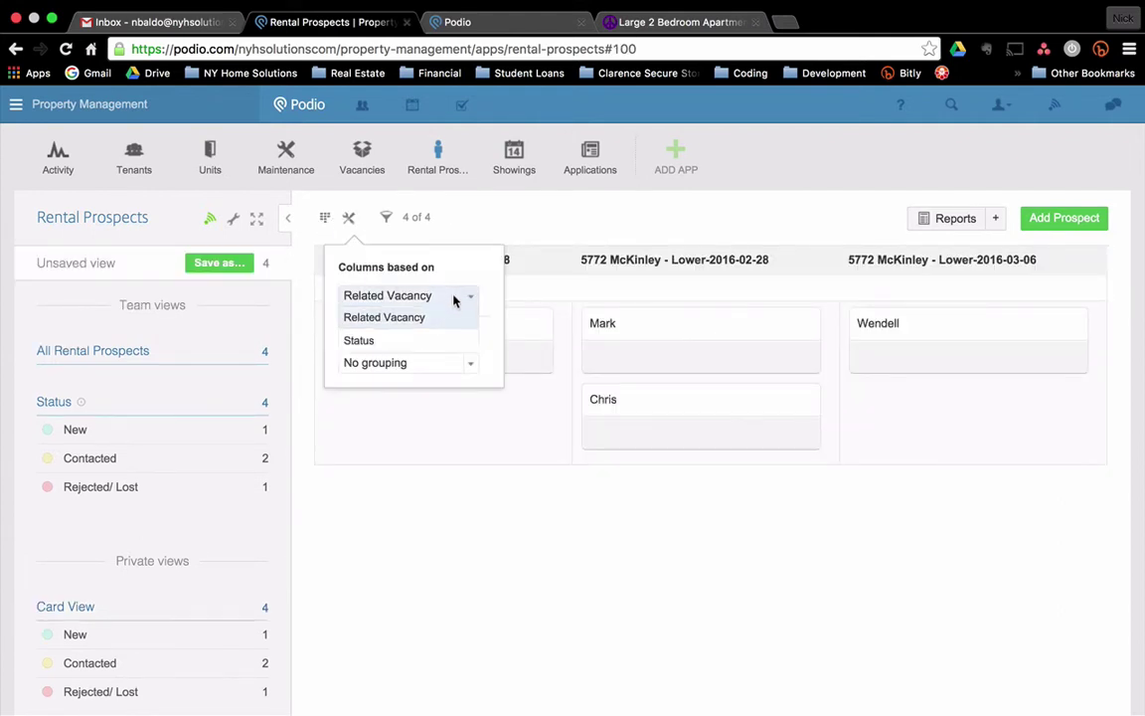
pyautogui.click(430, 340)
pyautogui.click(463, 372)
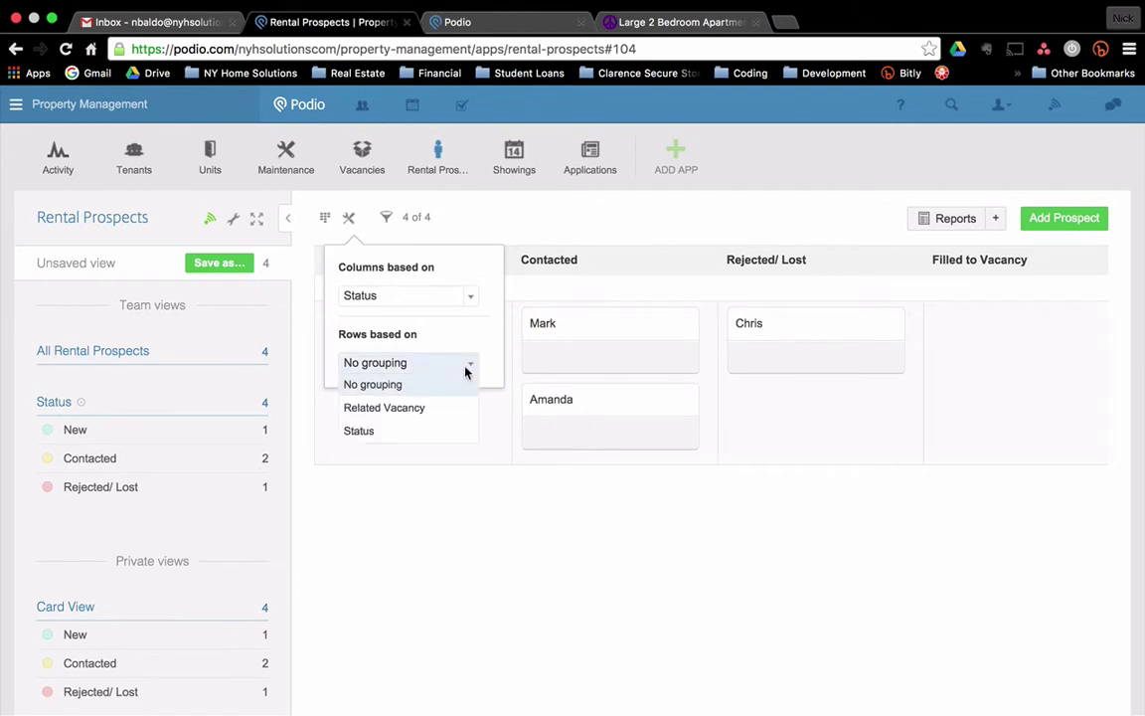
pyautogui.click(544, 529)
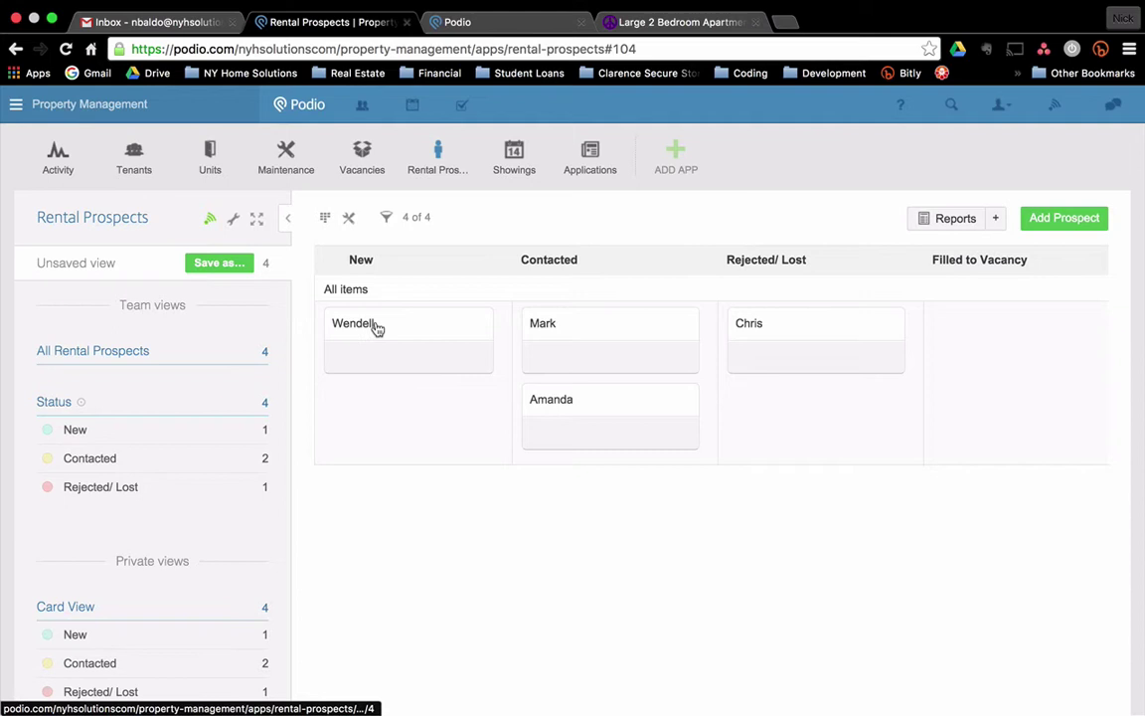
# Drag the prospect's card from New, through Contacted, into Filled to Vacancy.
pyautogui.moveTo(377, 329); pyautogui.dragTo(577, 396)
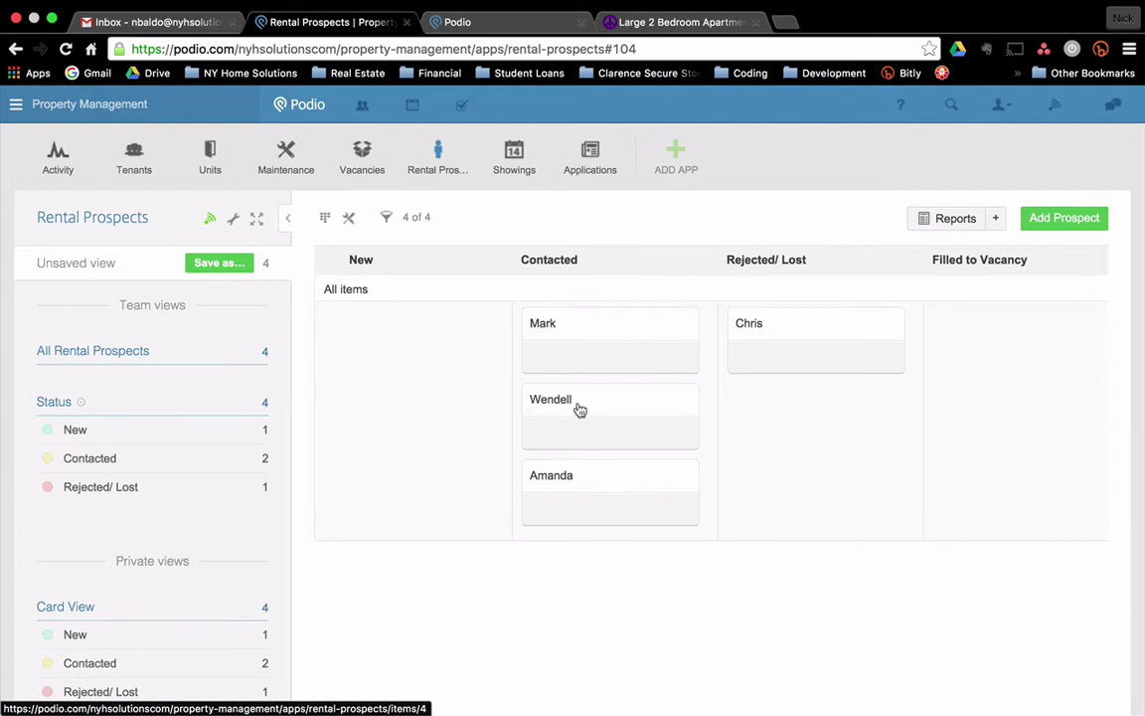
pyautogui.moveTo(569, 410); pyautogui.dragTo(563, 399)
pyautogui.moveTo(594, 406); pyautogui.dragTo(986, 384)
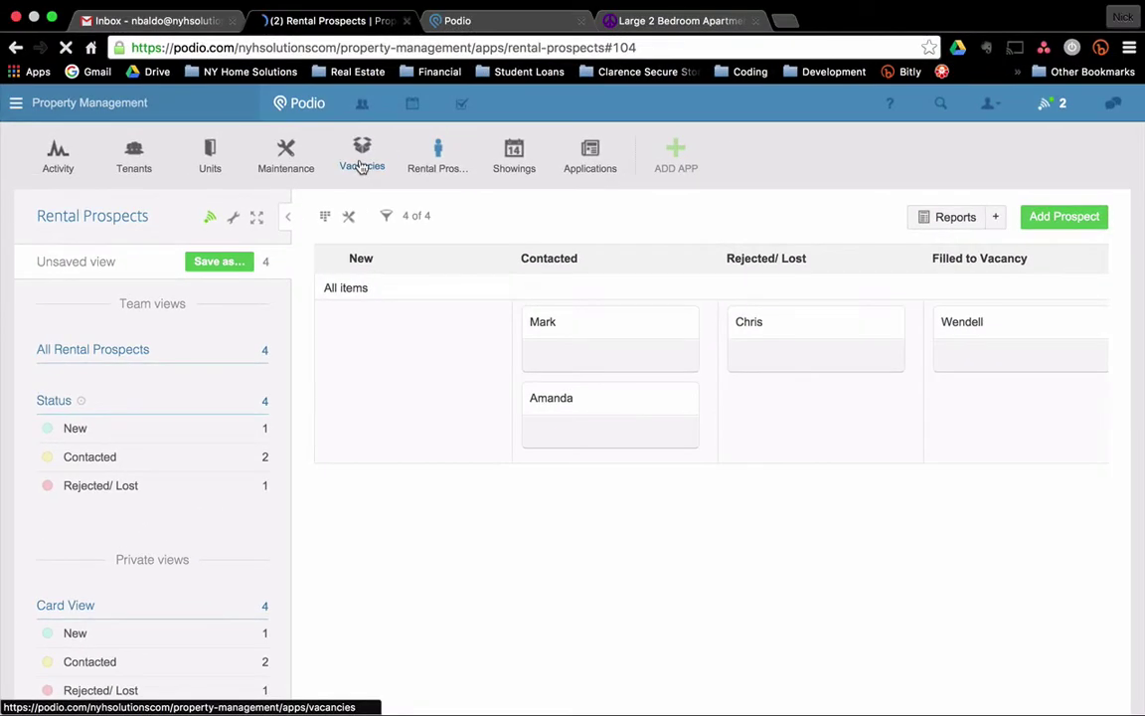
pyautogui.click(361, 171)
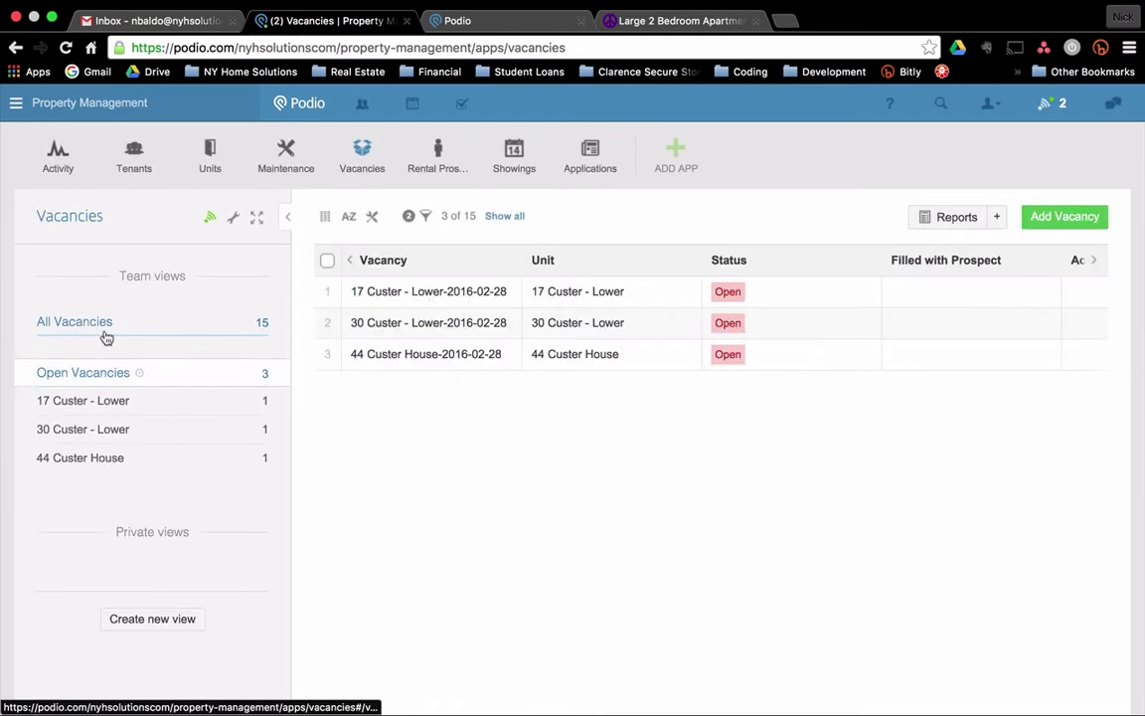
pyautogui.click(89, 331)
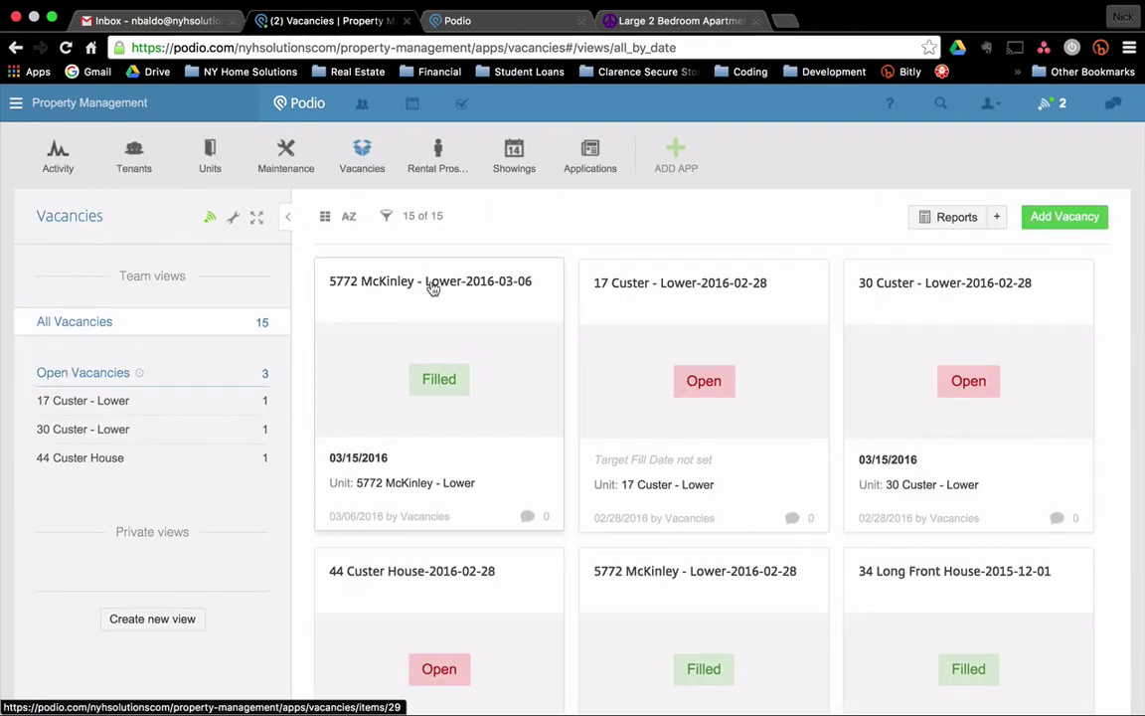
pyautogui.click(455, 297)
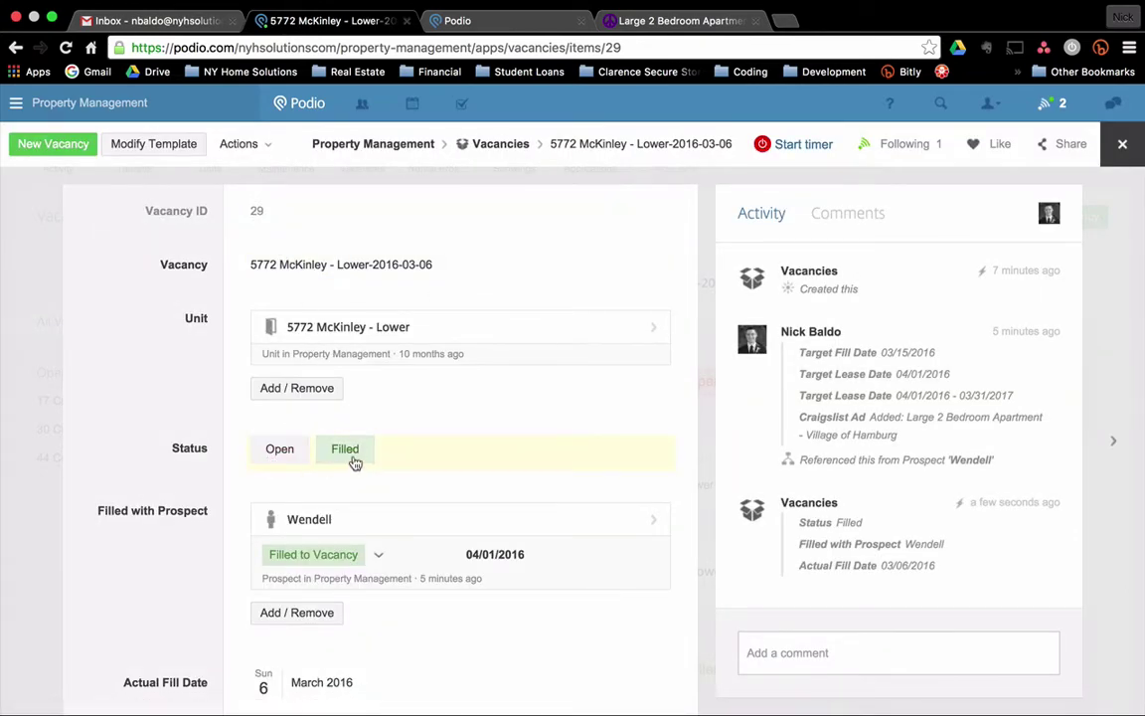
pyautogui.scroll(-3, 164, 477)
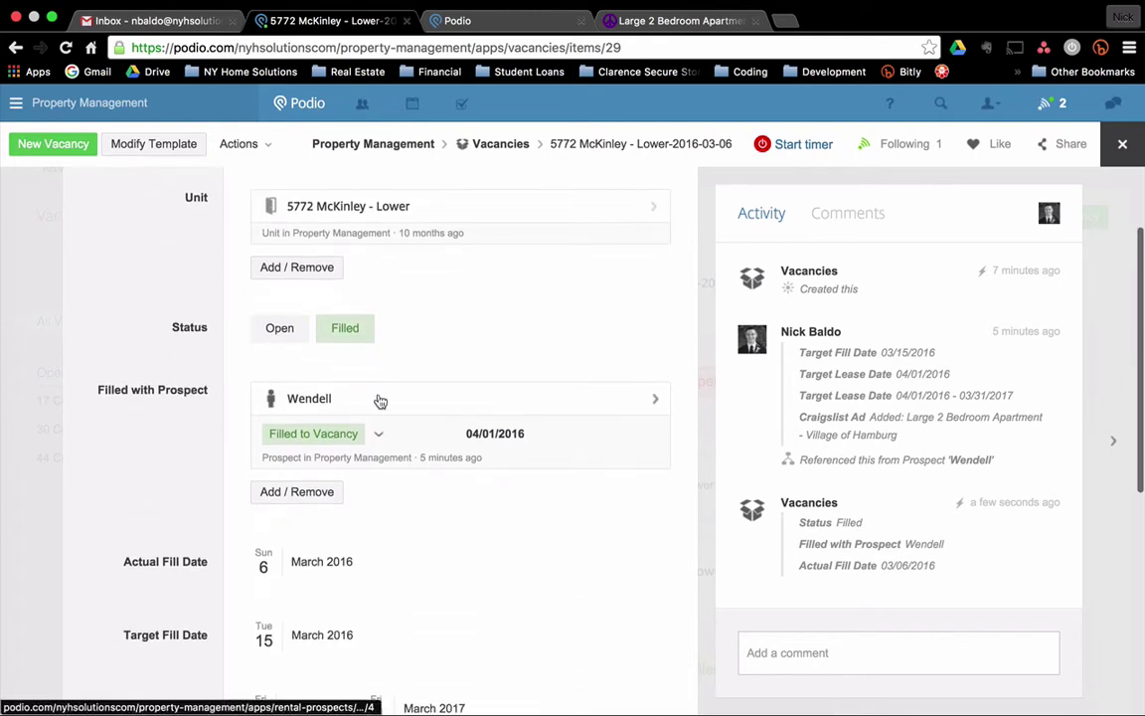
pyautogui.scroll(-3, 166, 495)
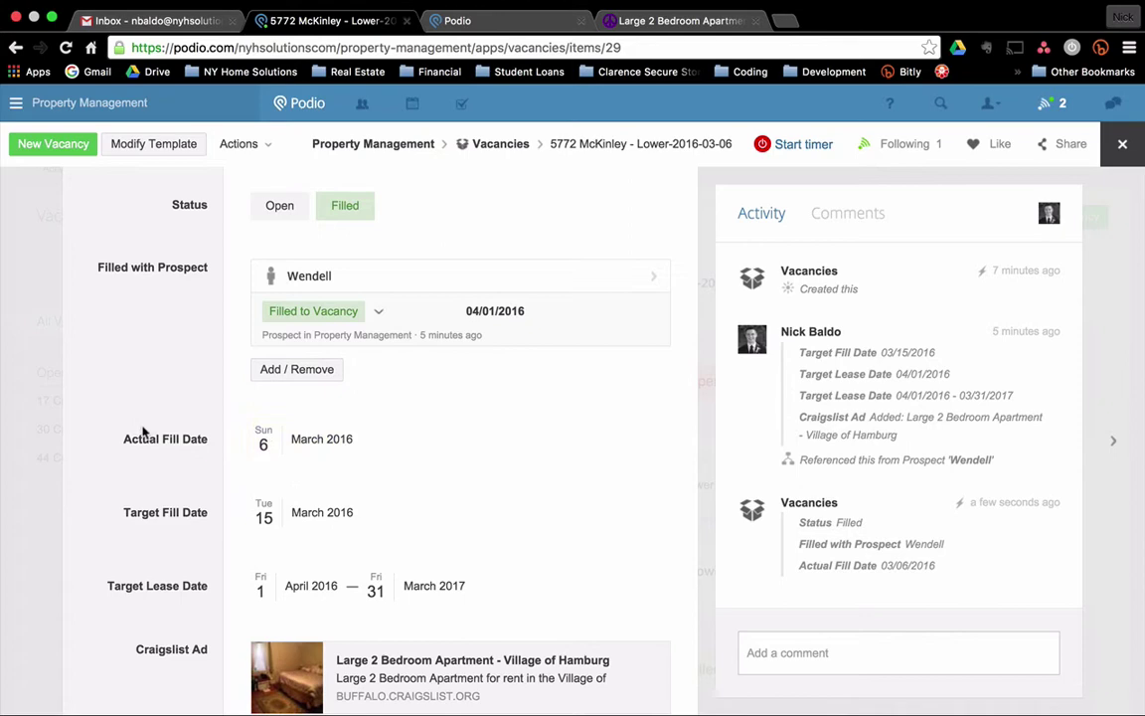
pyautogui.scroll(-6, 146, 390)
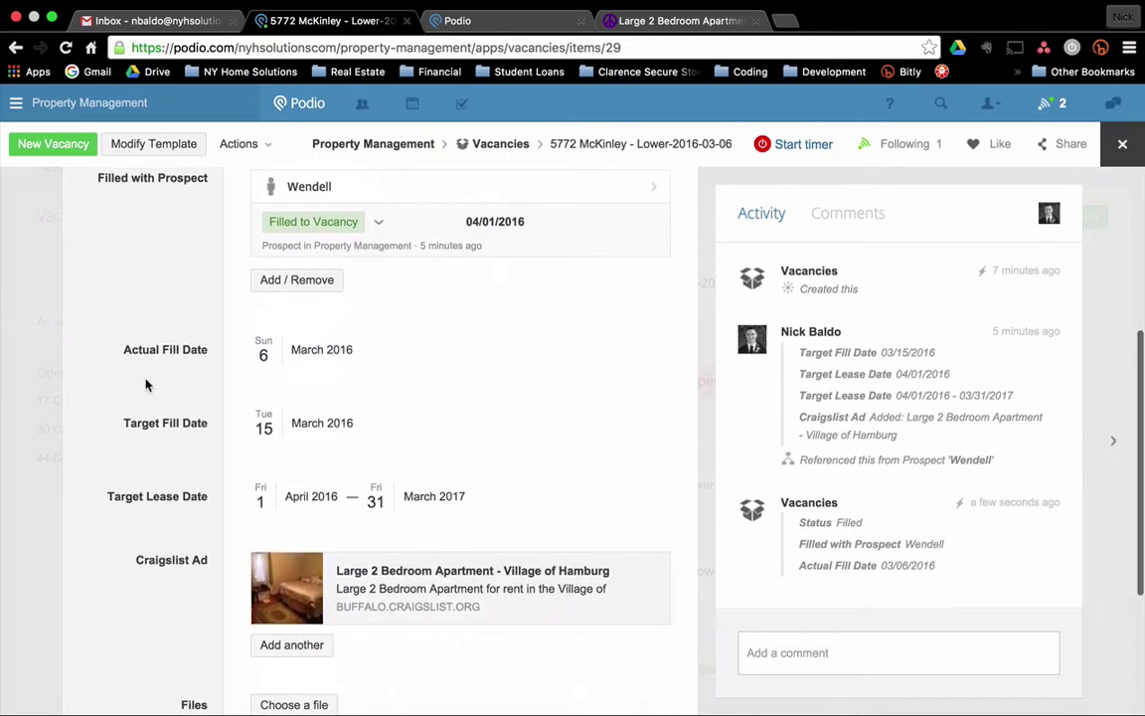
pyautogui.scroll(12, 148, 380)
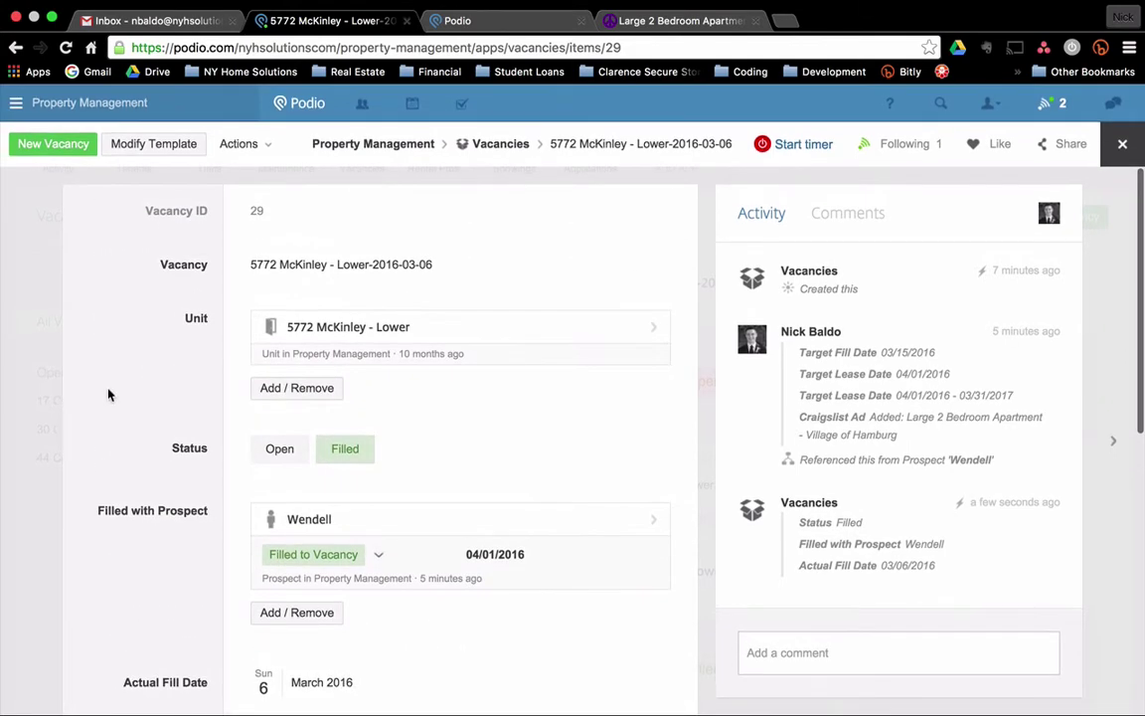
pyautogui.click(39, 282)
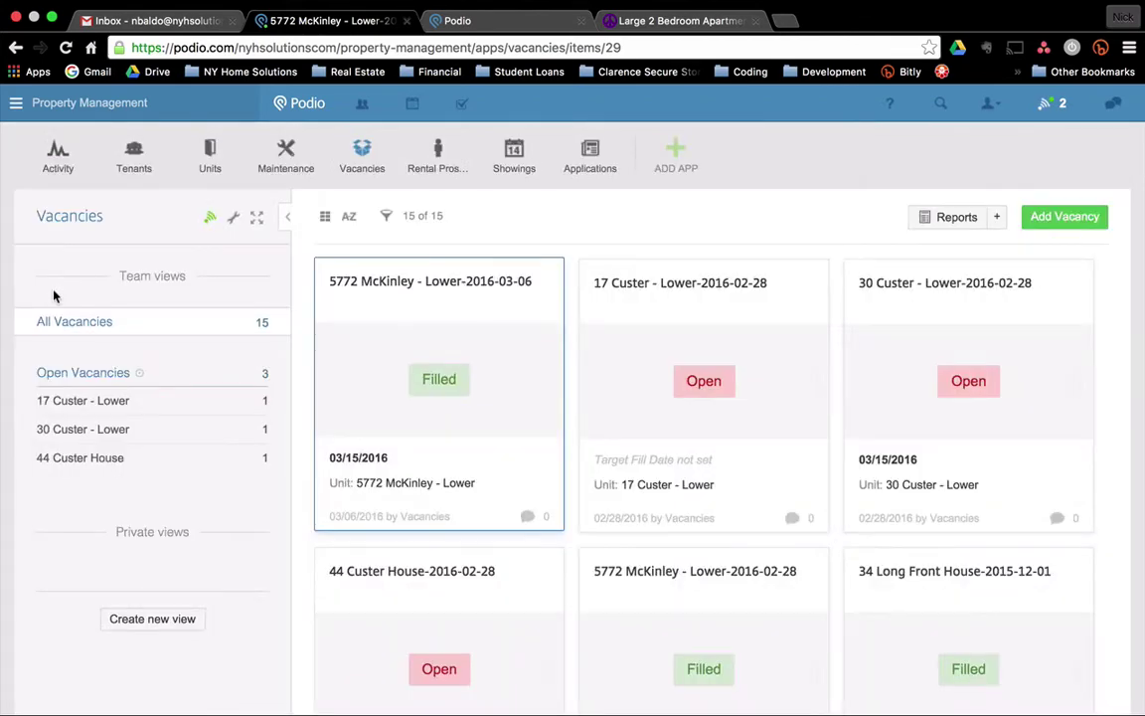
pyautogui.click(130, 161)
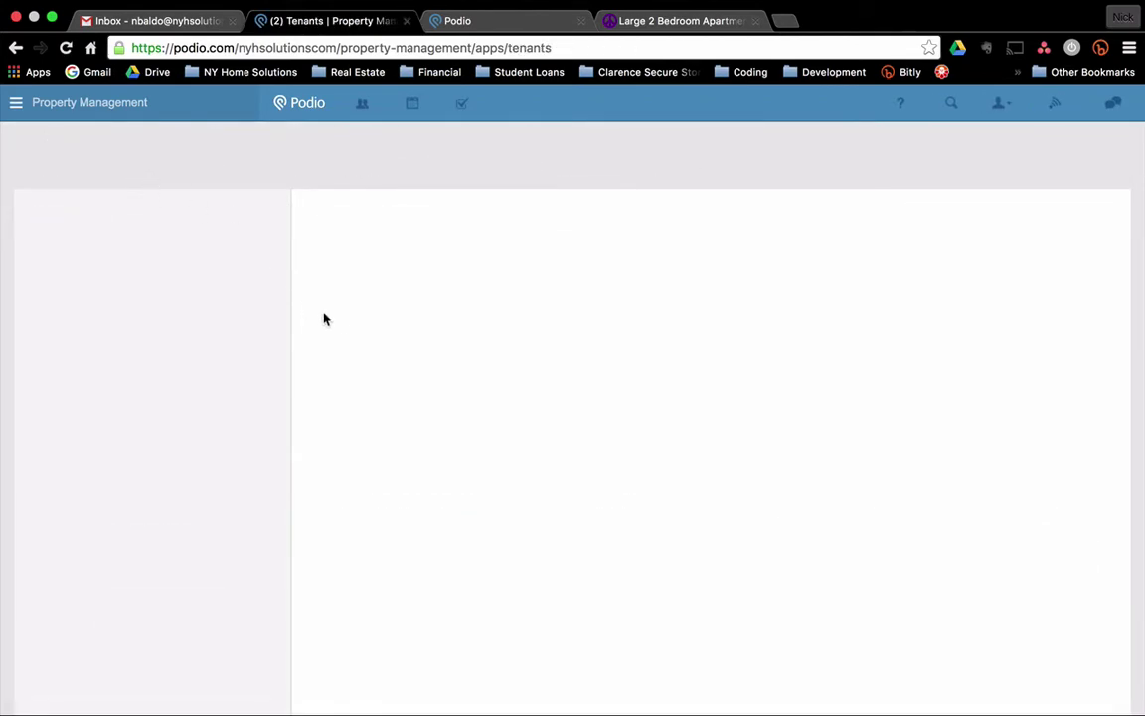
pyautogui.scroll(-5, 463, 493)
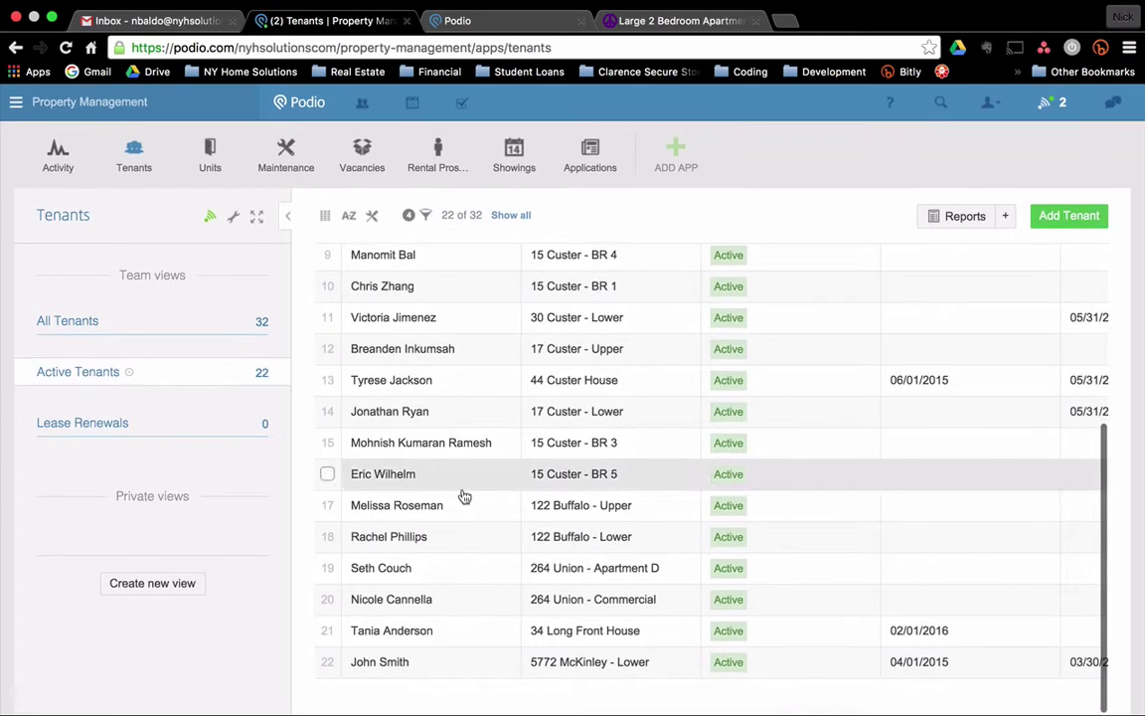
pyautogui.scroll(5, 402, 631)
pyautogui.scroll(-5, 406, 634)
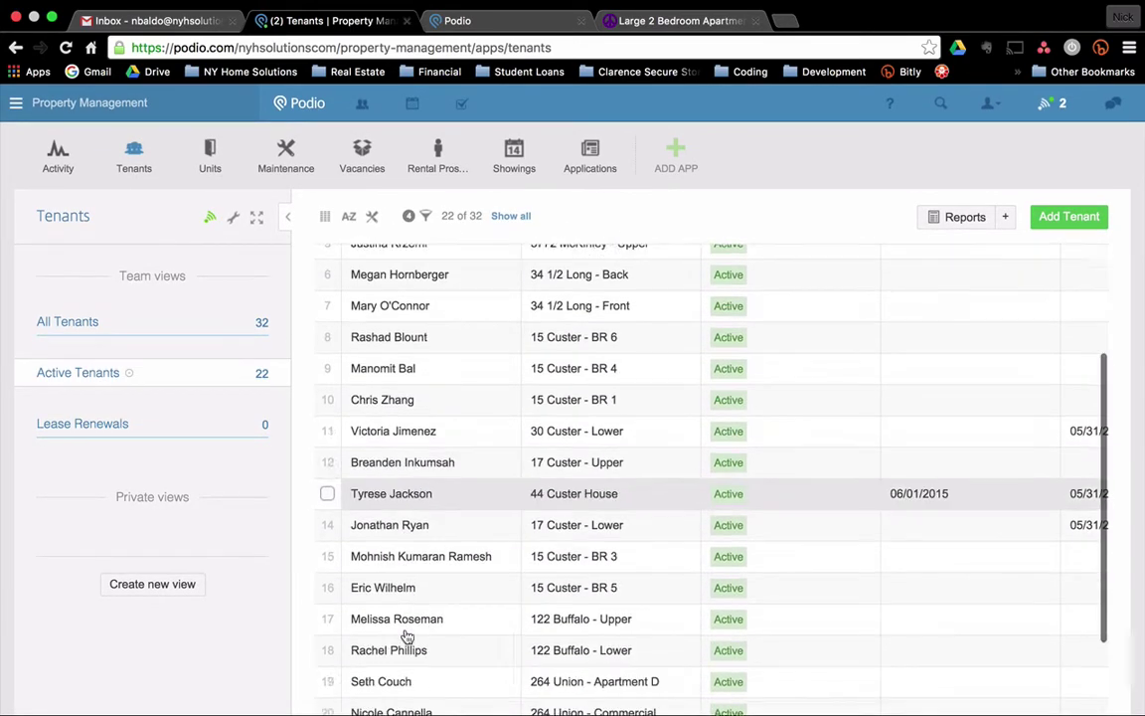
pyautogui.scroll(5, 437, 586)
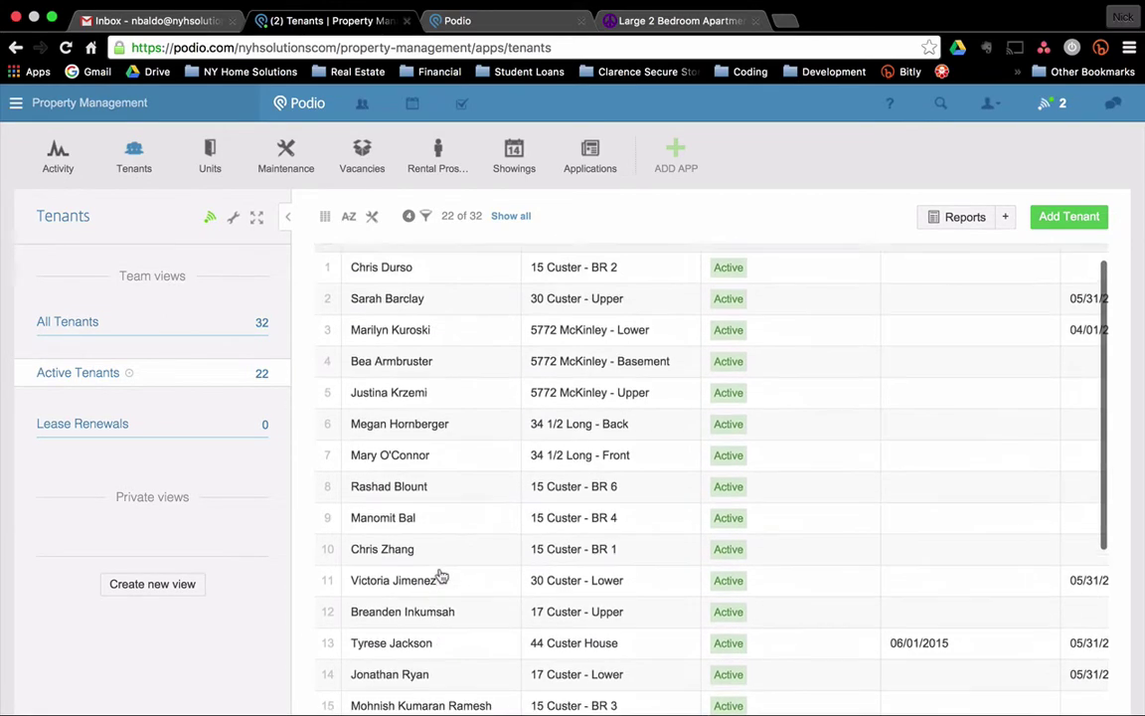
pyautogui.click(76, 327)
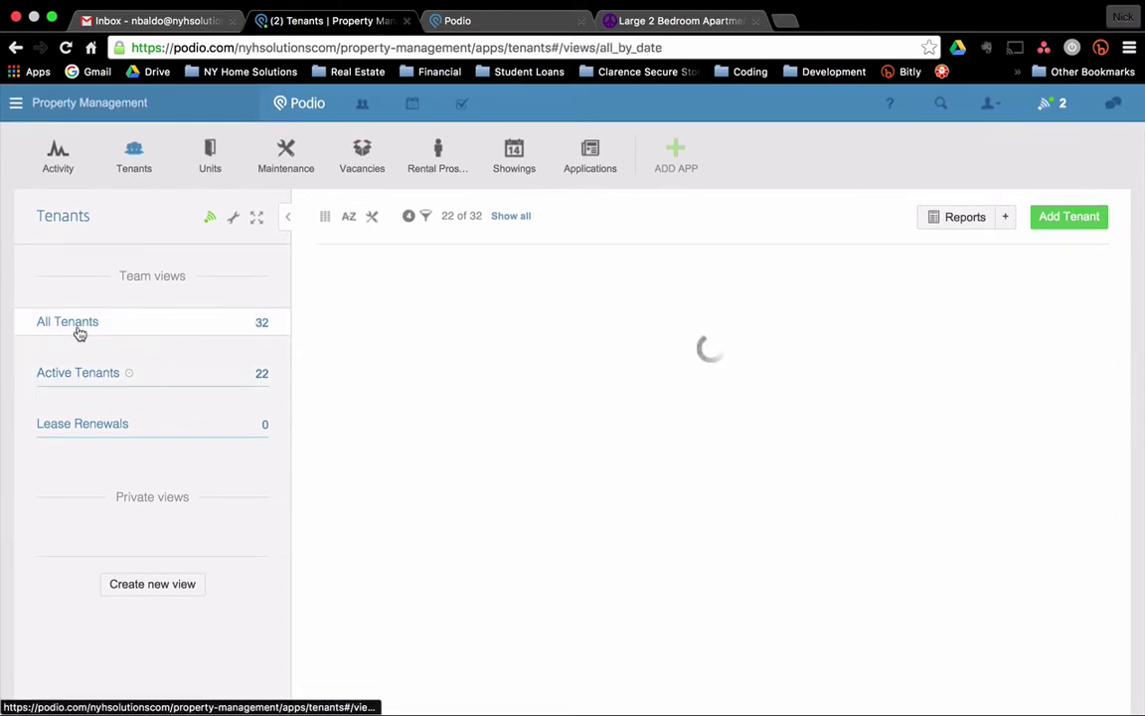
pyautogui.click(414, 353)
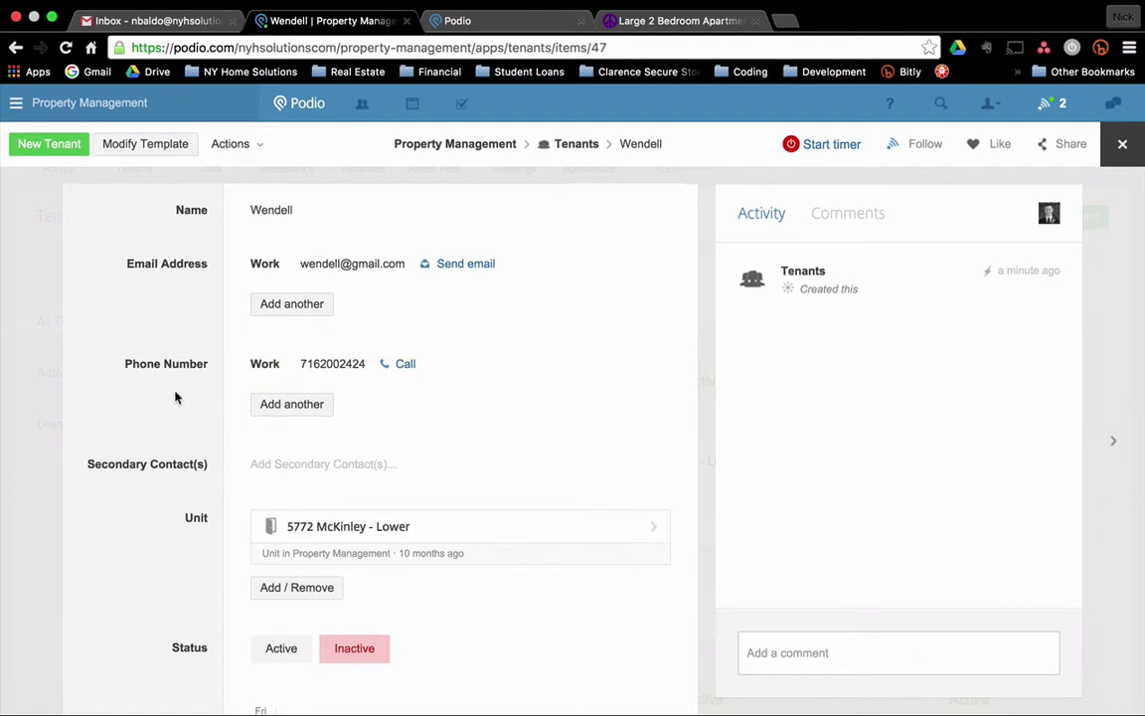
pyautogui.scroll(-3, 174, 396)
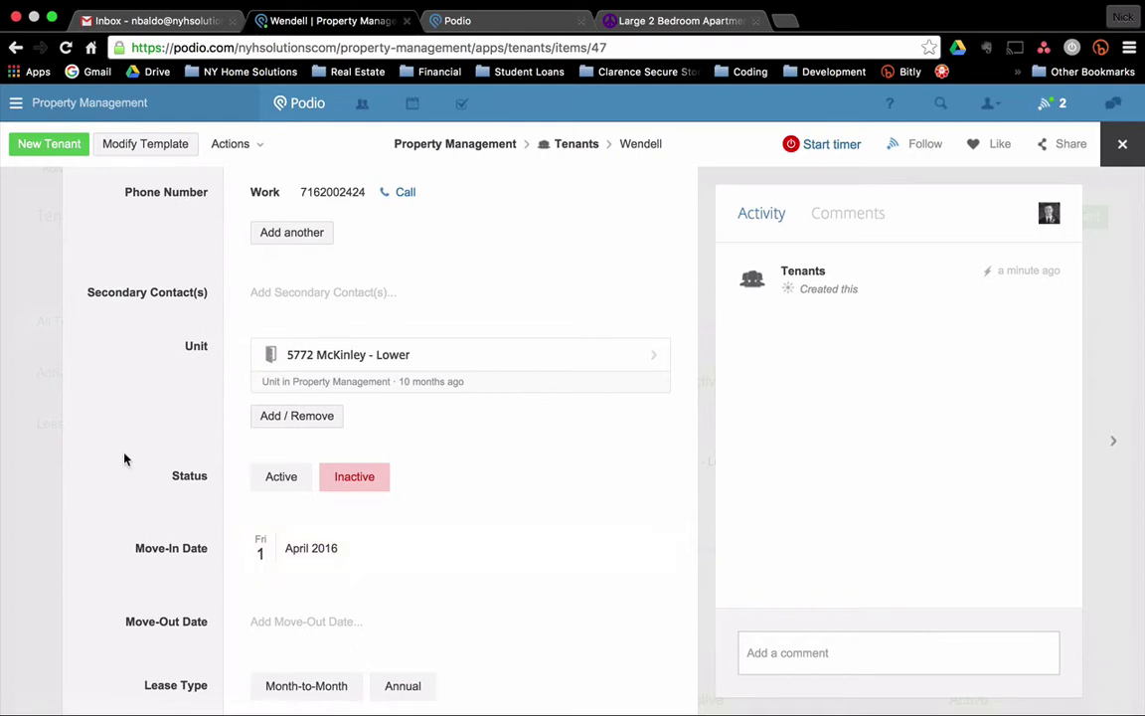
pyautogui.scroll(-3, 119, 457)
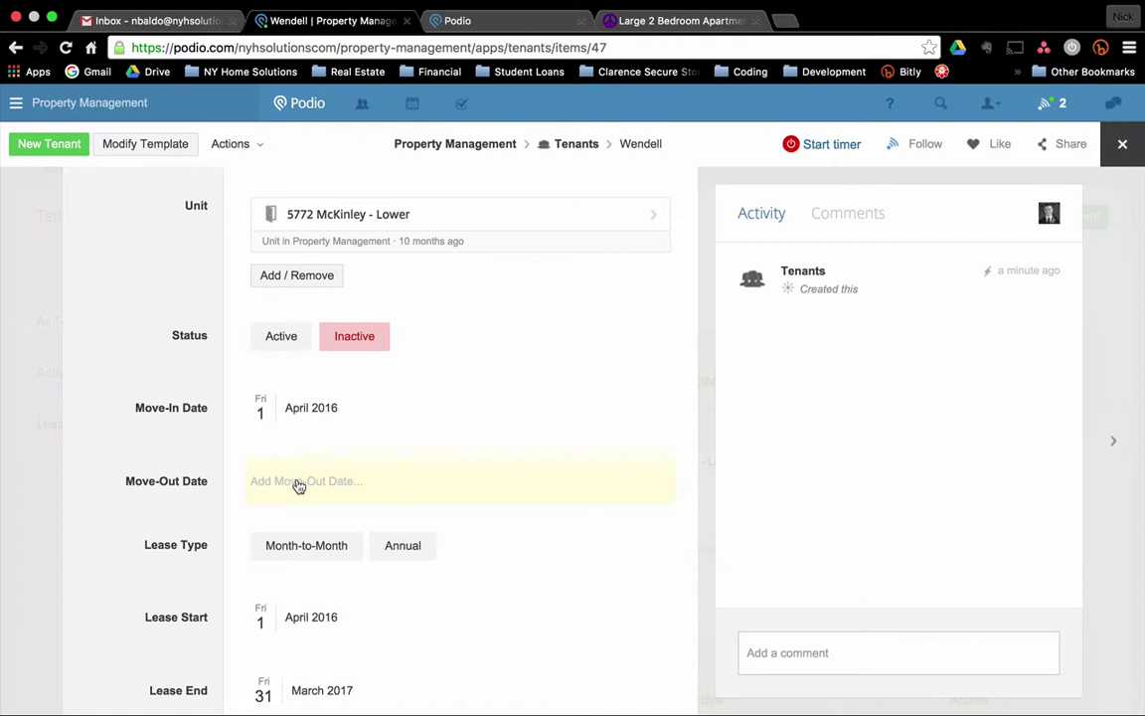
pyautogui.scroll(-3, 413, 506)
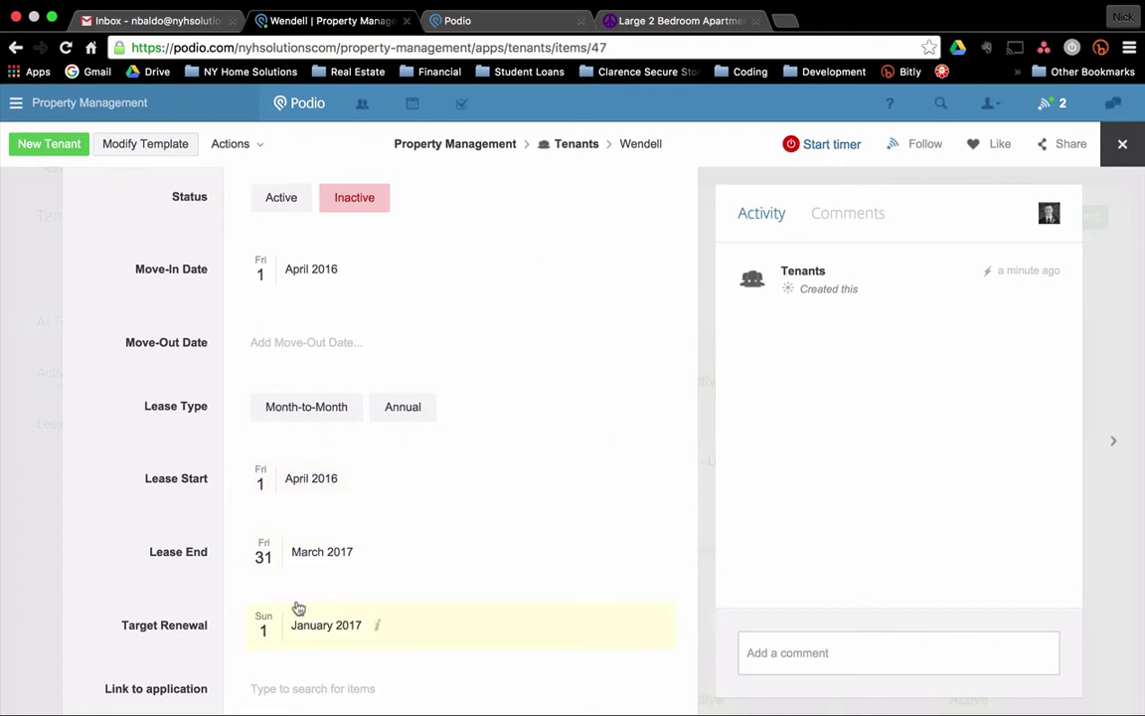
pyautogui.scroll(-3, 288, 552)
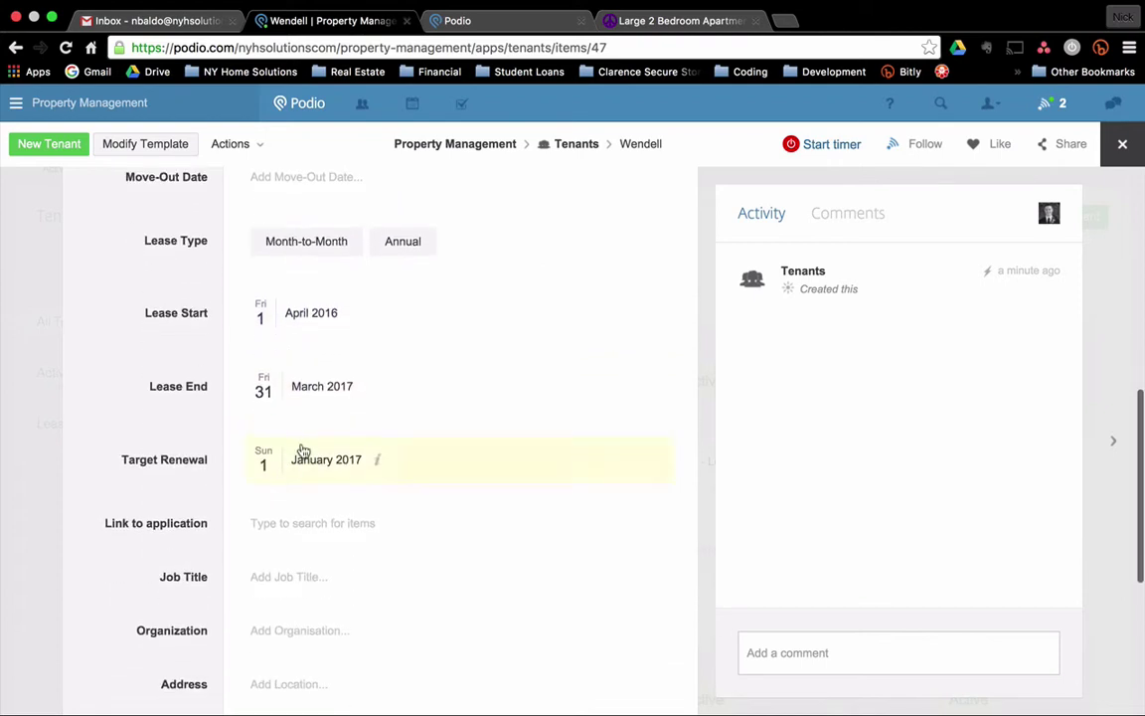
pyautogui.scroll(10, 301, 449)
pyautogui.scroll(3, 301, 449)
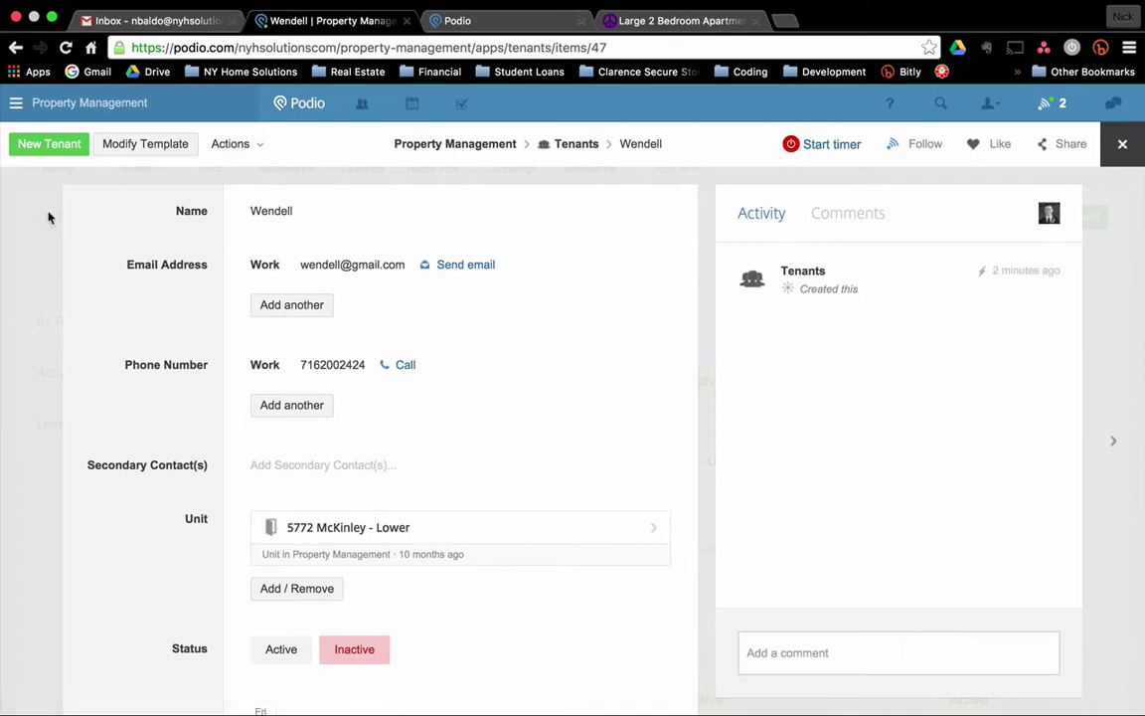
# Close the tenant record and return to the Rental Prospects app.
pyautogui.click(48, 216)
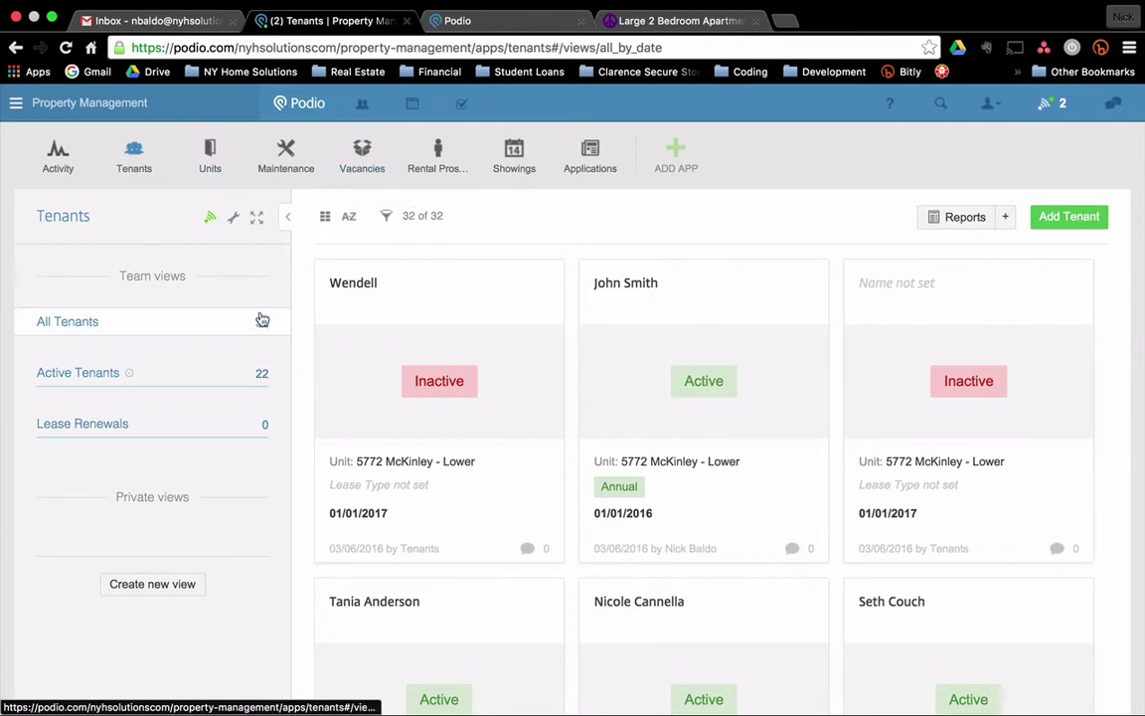
pyautogui.click(425, 171)
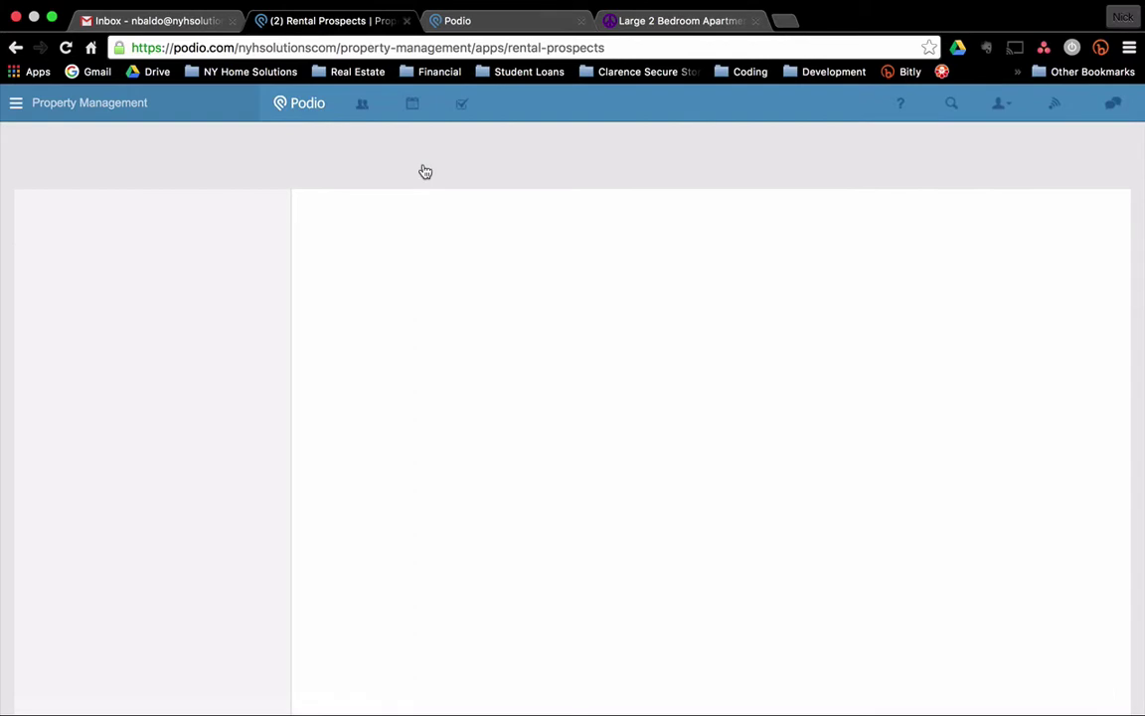